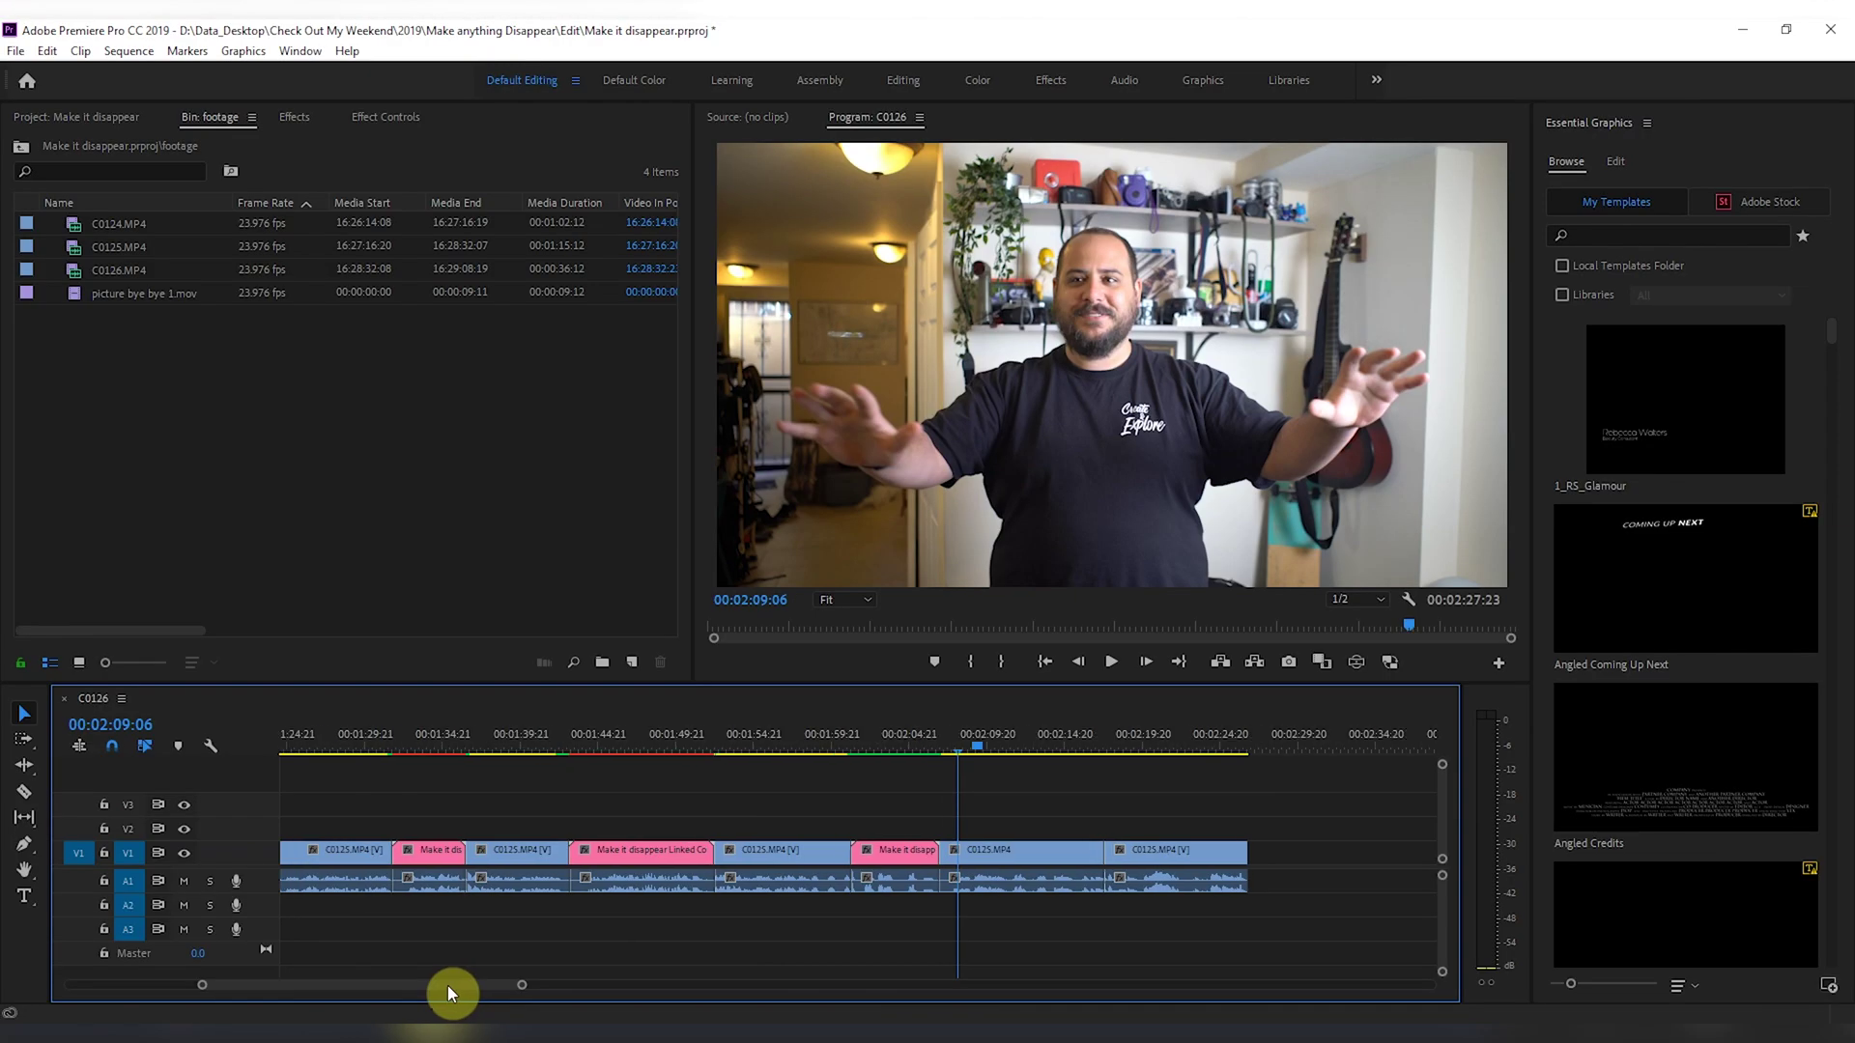
Swap the C0125 clip on V1 for a linked After Effects composition, 'Make it disappear Linked Comp 07'.
{"action": "mouse_move", "coordinate": [448, 985]}
{"action": "left_mouse_down"}
{"action": "mouse_move", "coordinate": [489, 982]}
{"action": "mouse_move", "coordinate": [442, 982]}
{"action": "mouse_move", "coordinate": [472, 984]}
{"action": "left_mouse_up"}
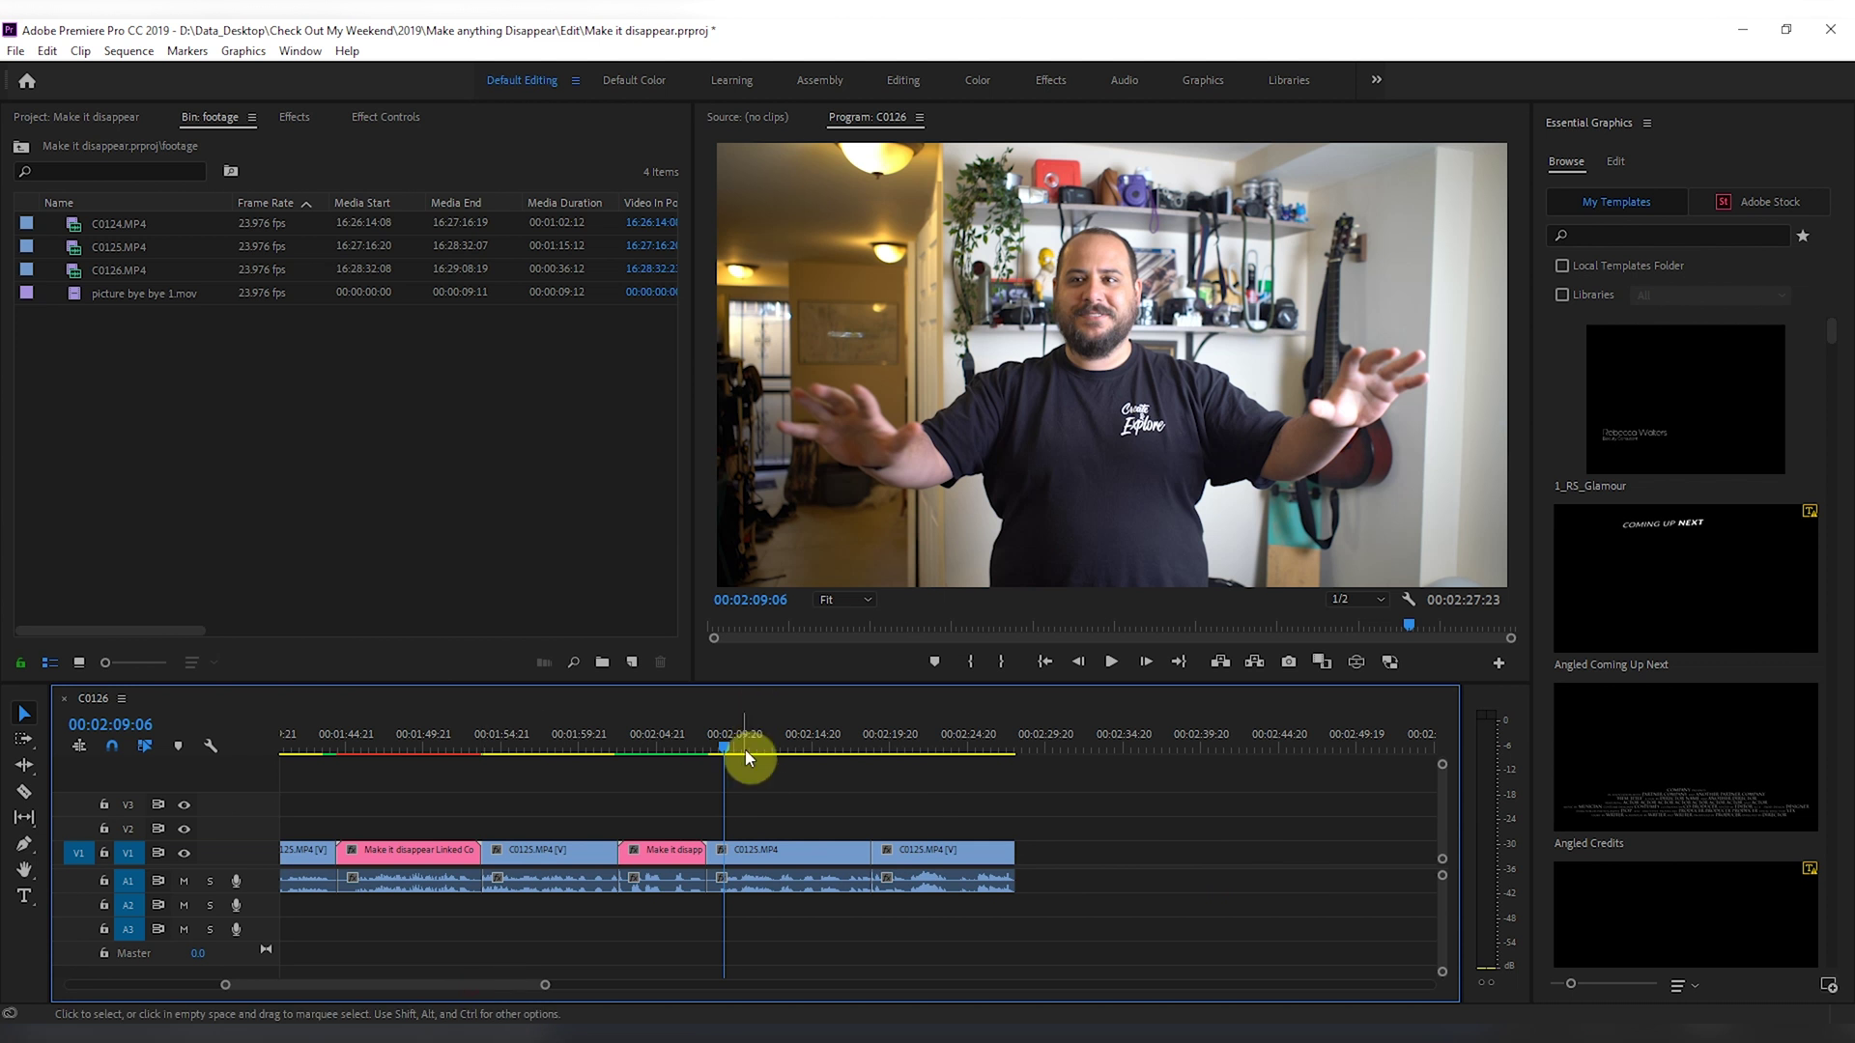
{"action": "right_click", "coordinate": [763, 854]}
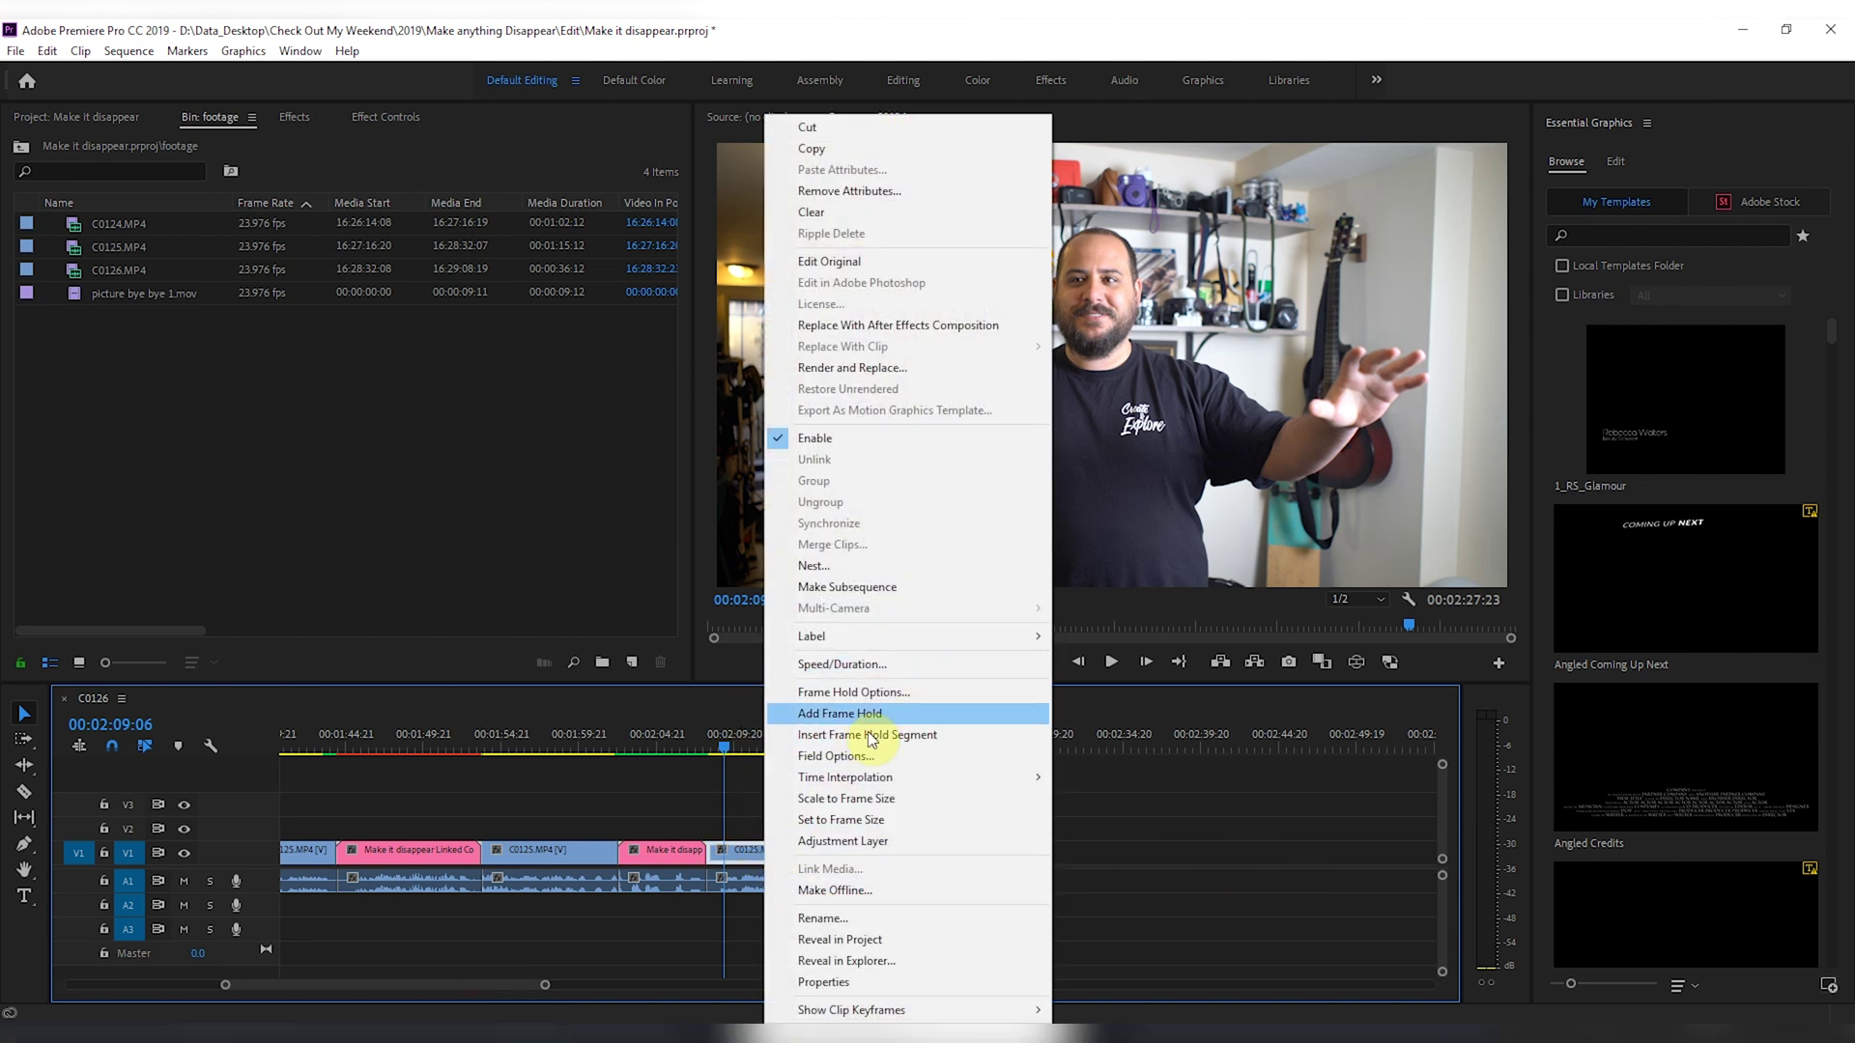
{"action": "left_click", "coordinate": [883, 326]}
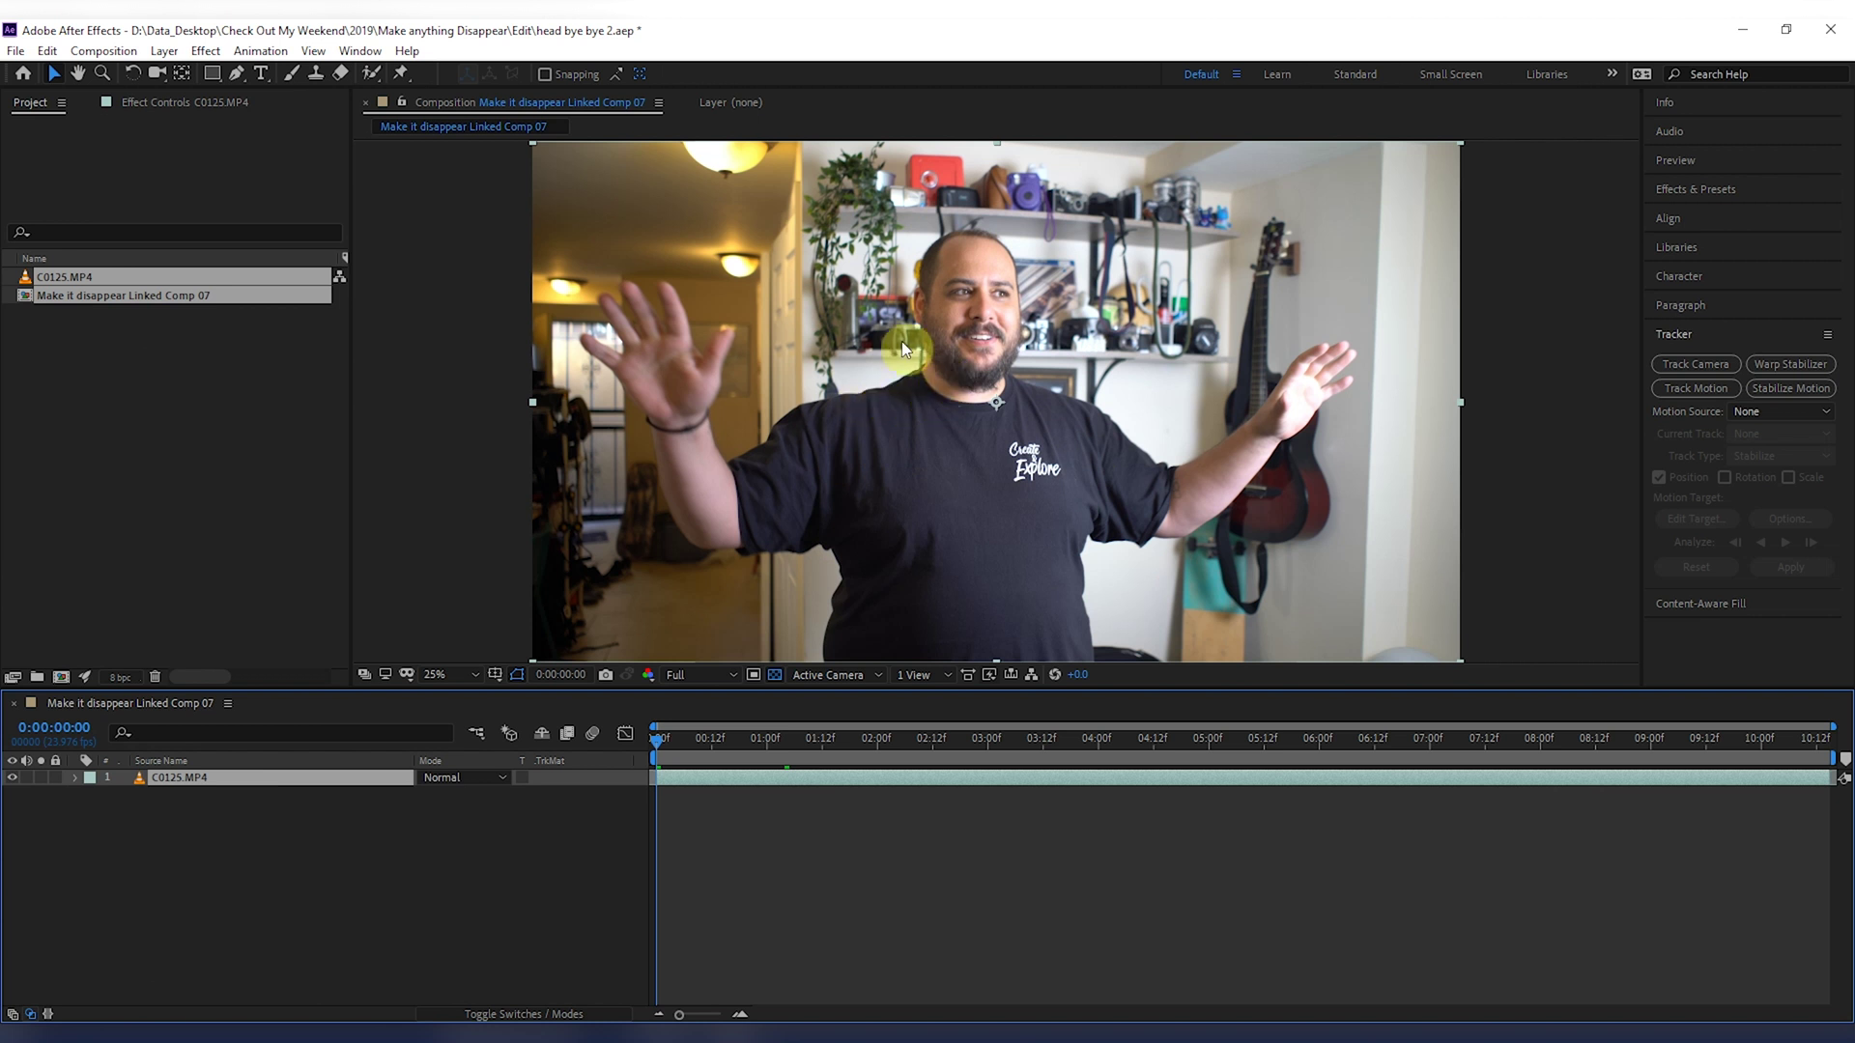
Enlarge Track Point 1 over the man's chin and analyze it forward through the whole C0125.MP4 clip.
{"action": "left_click", "coordinate": [1693, 388]}
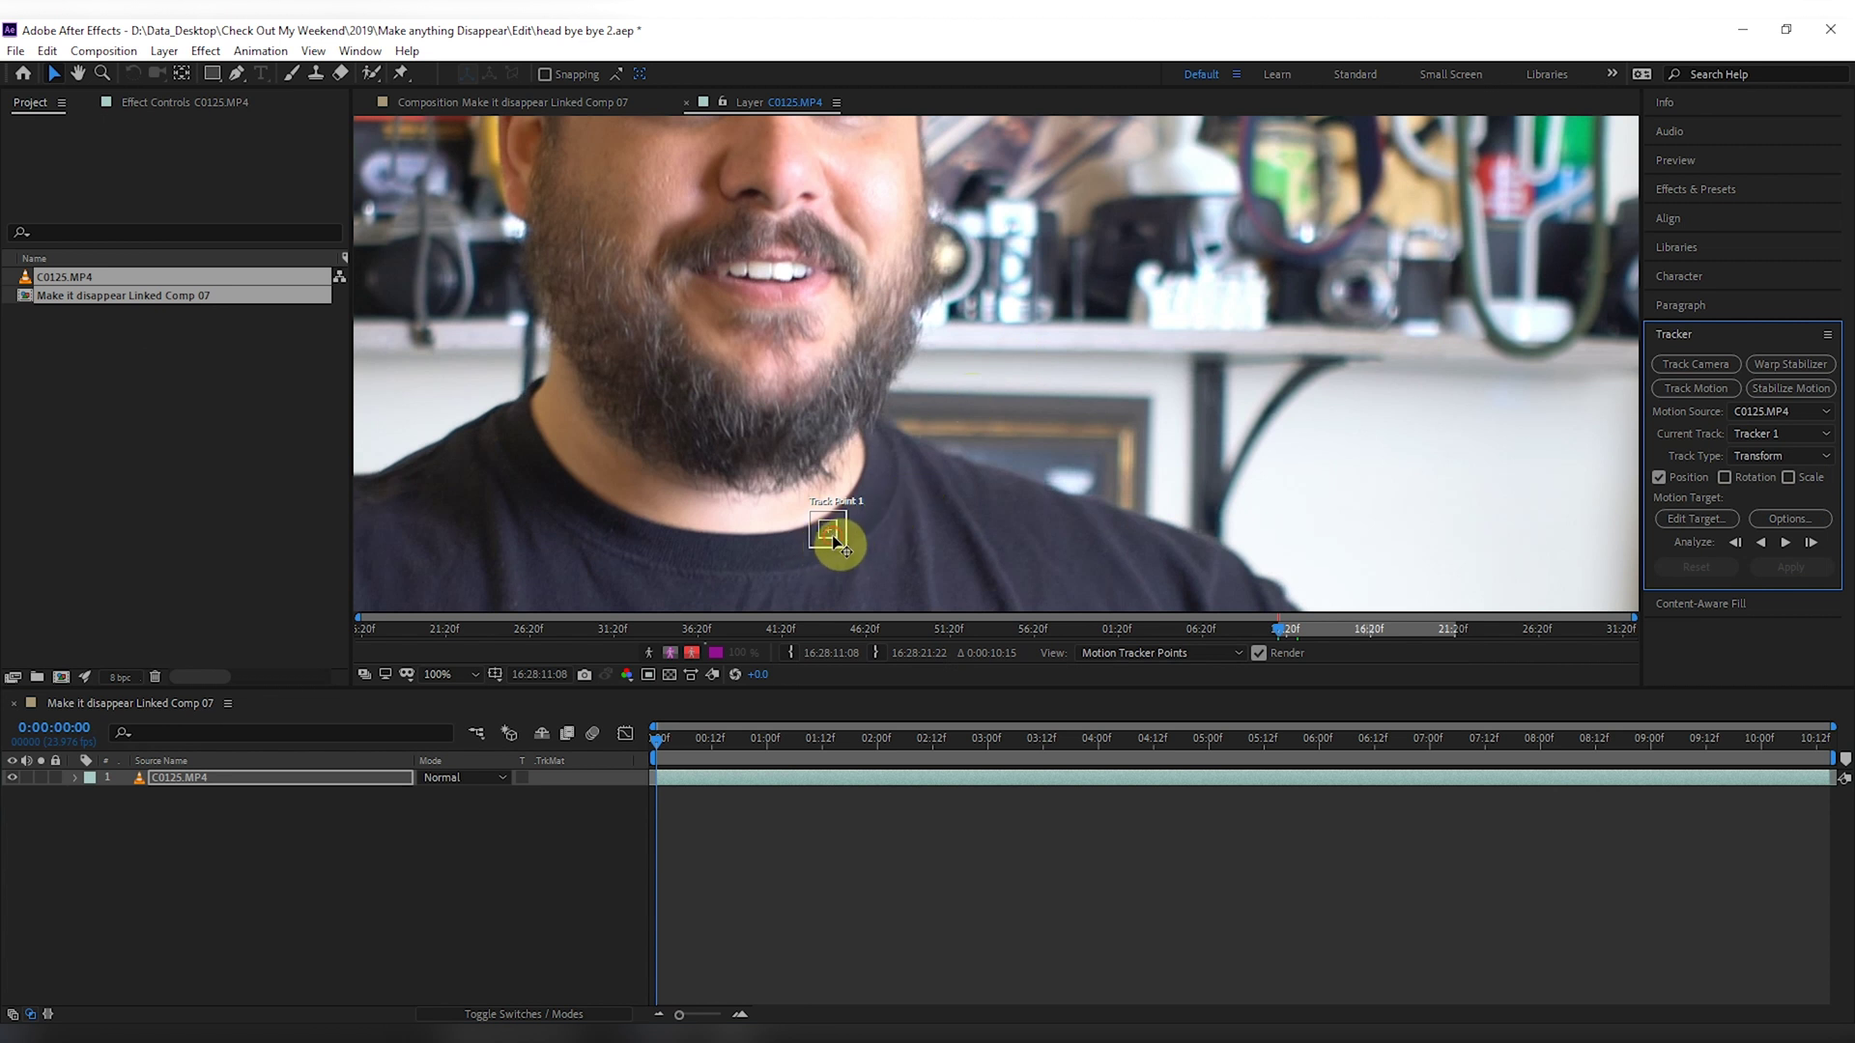
{"action": "left_click_drag", "start_coordinate": [844, 547], "coordinate": [821, 371]}
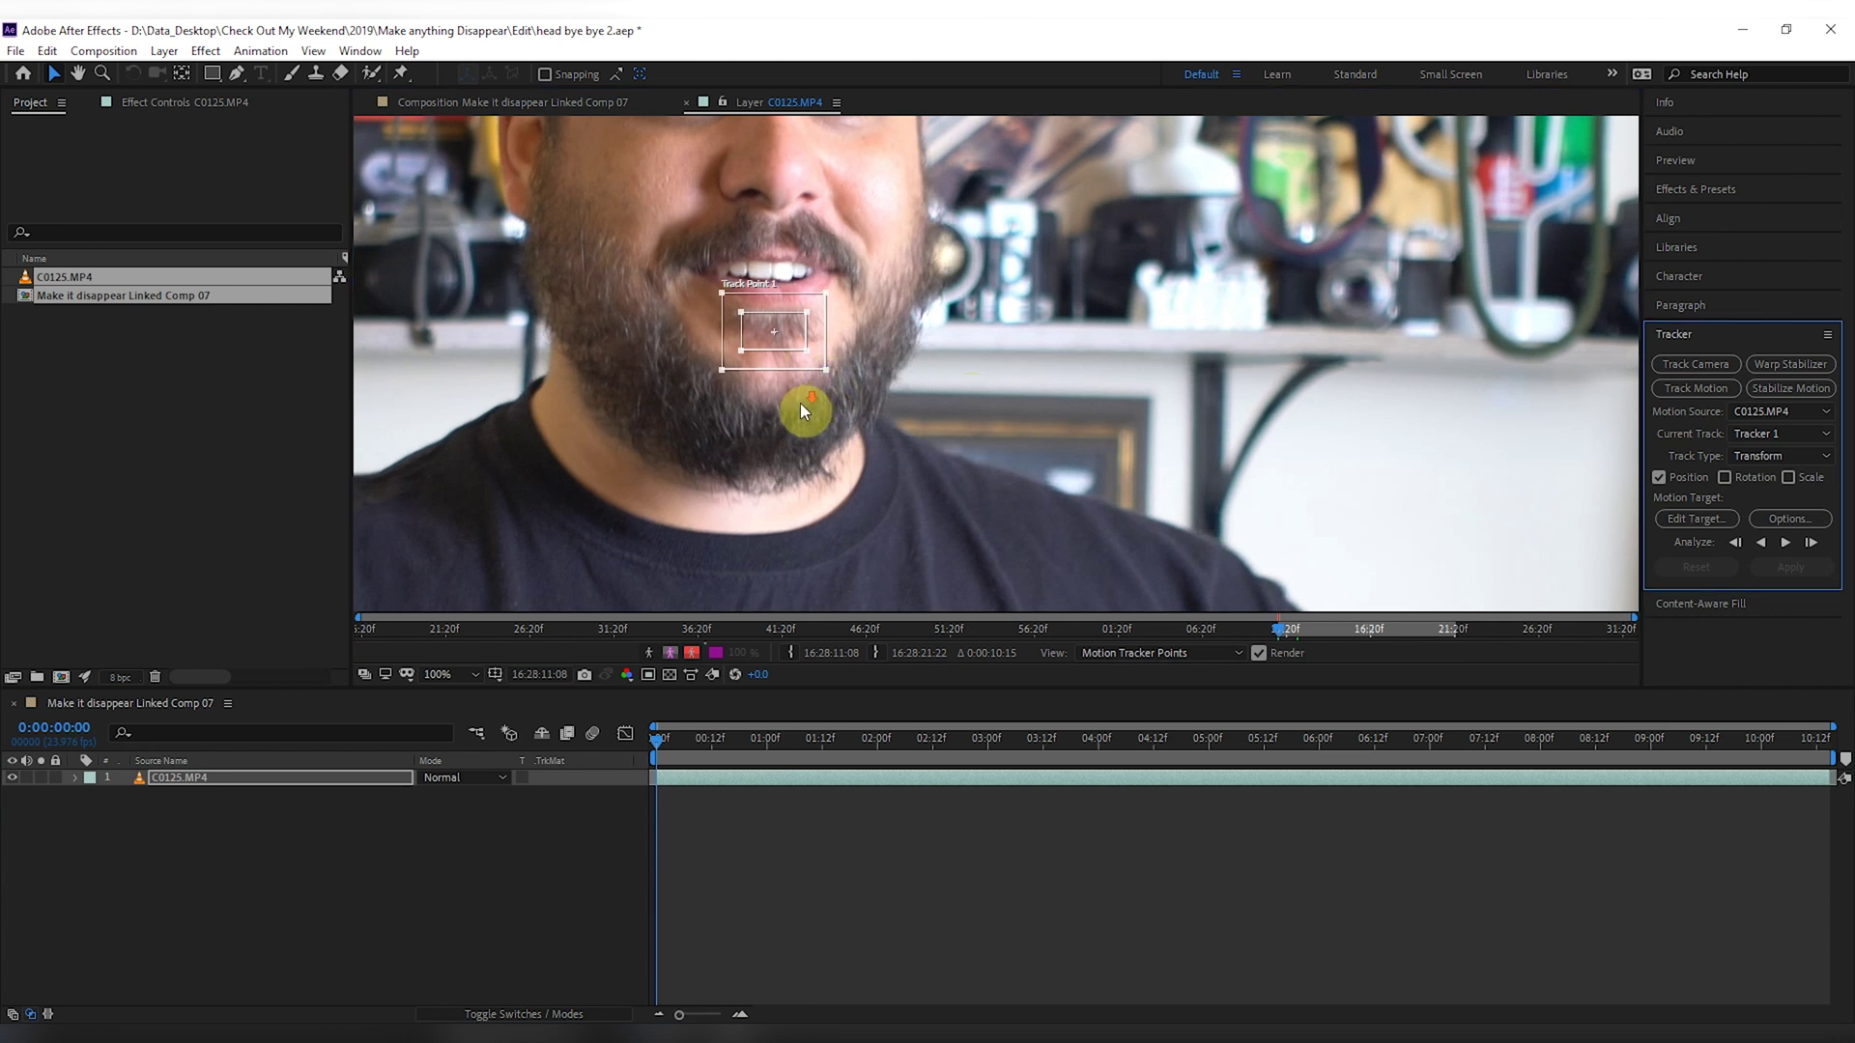
{"action": "scroll", "coordinate": [802, 425], "scroll_direction": "down", "scroll_amount": 2}
{"action": "left_click", "coordinate": [1784, 543]}
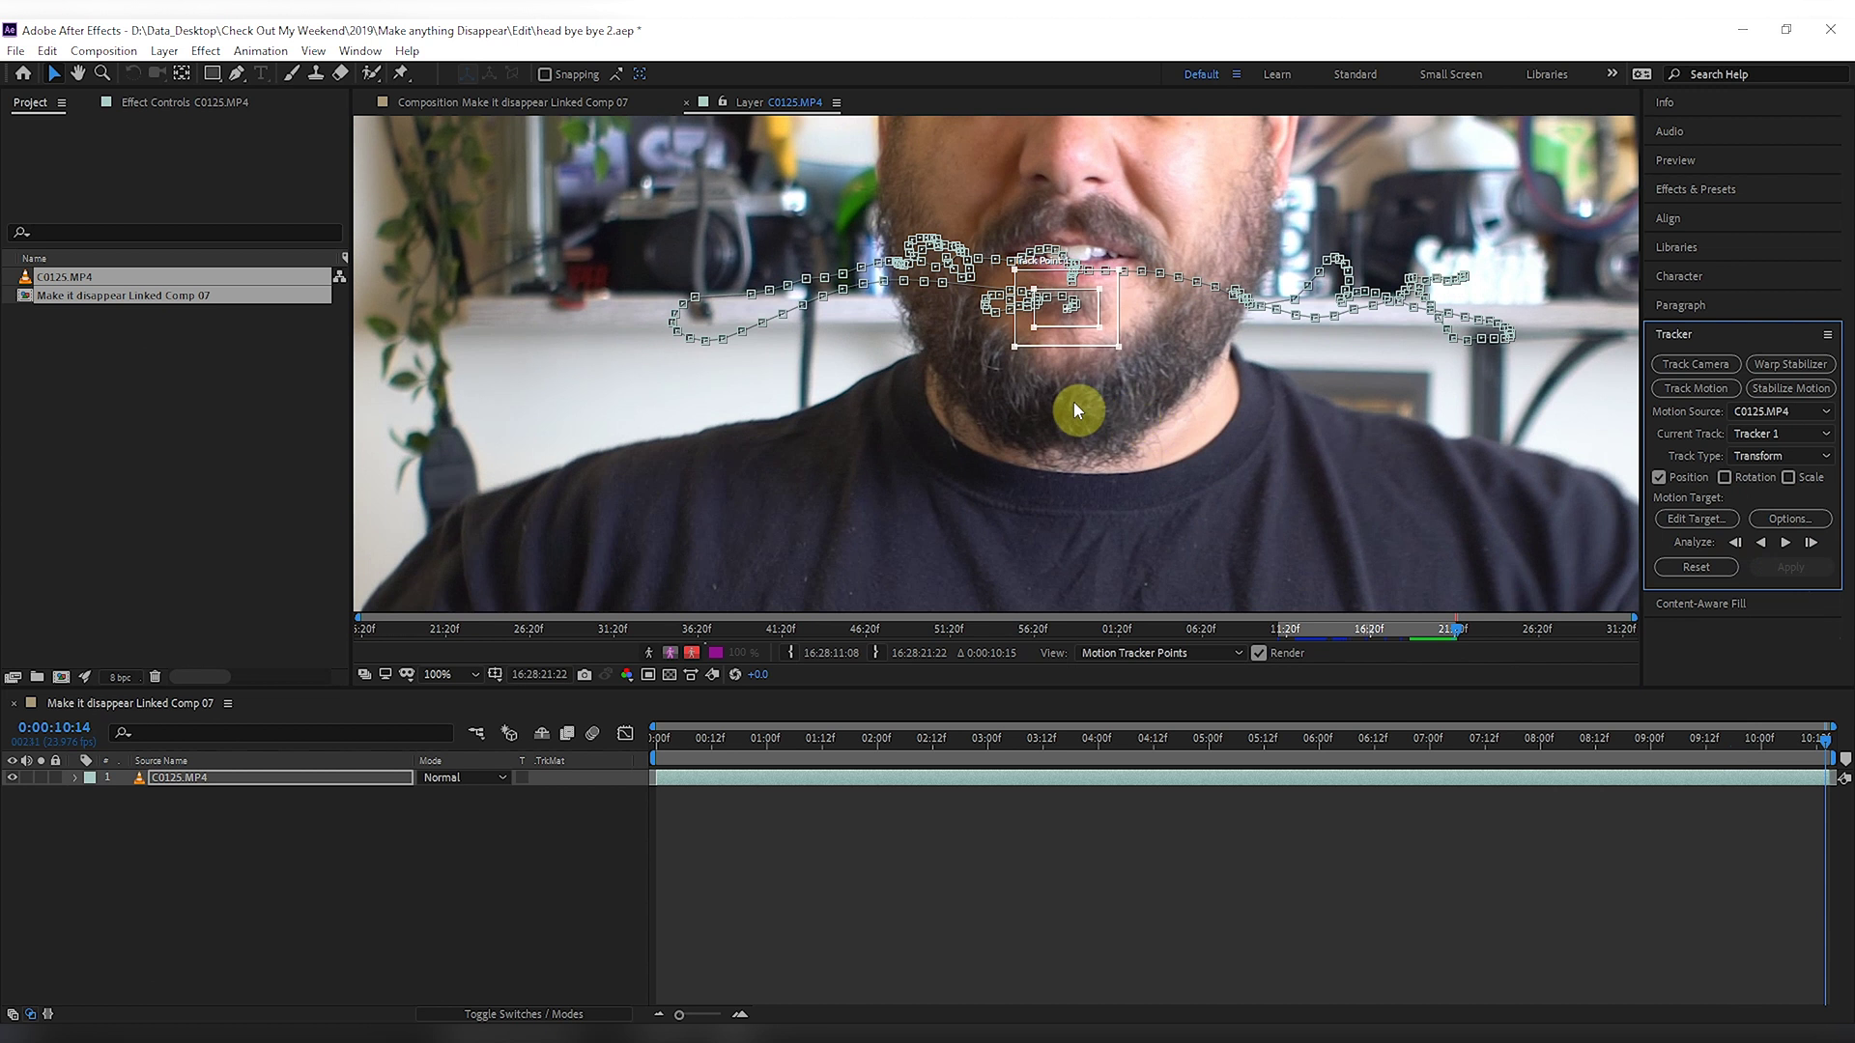
{"action": "scroll", "coordinate": [1074, 402], "scroll_direction": "down", "scroll_amount": 3}
{"action": "right_click", "coordinate": [396, 884]}
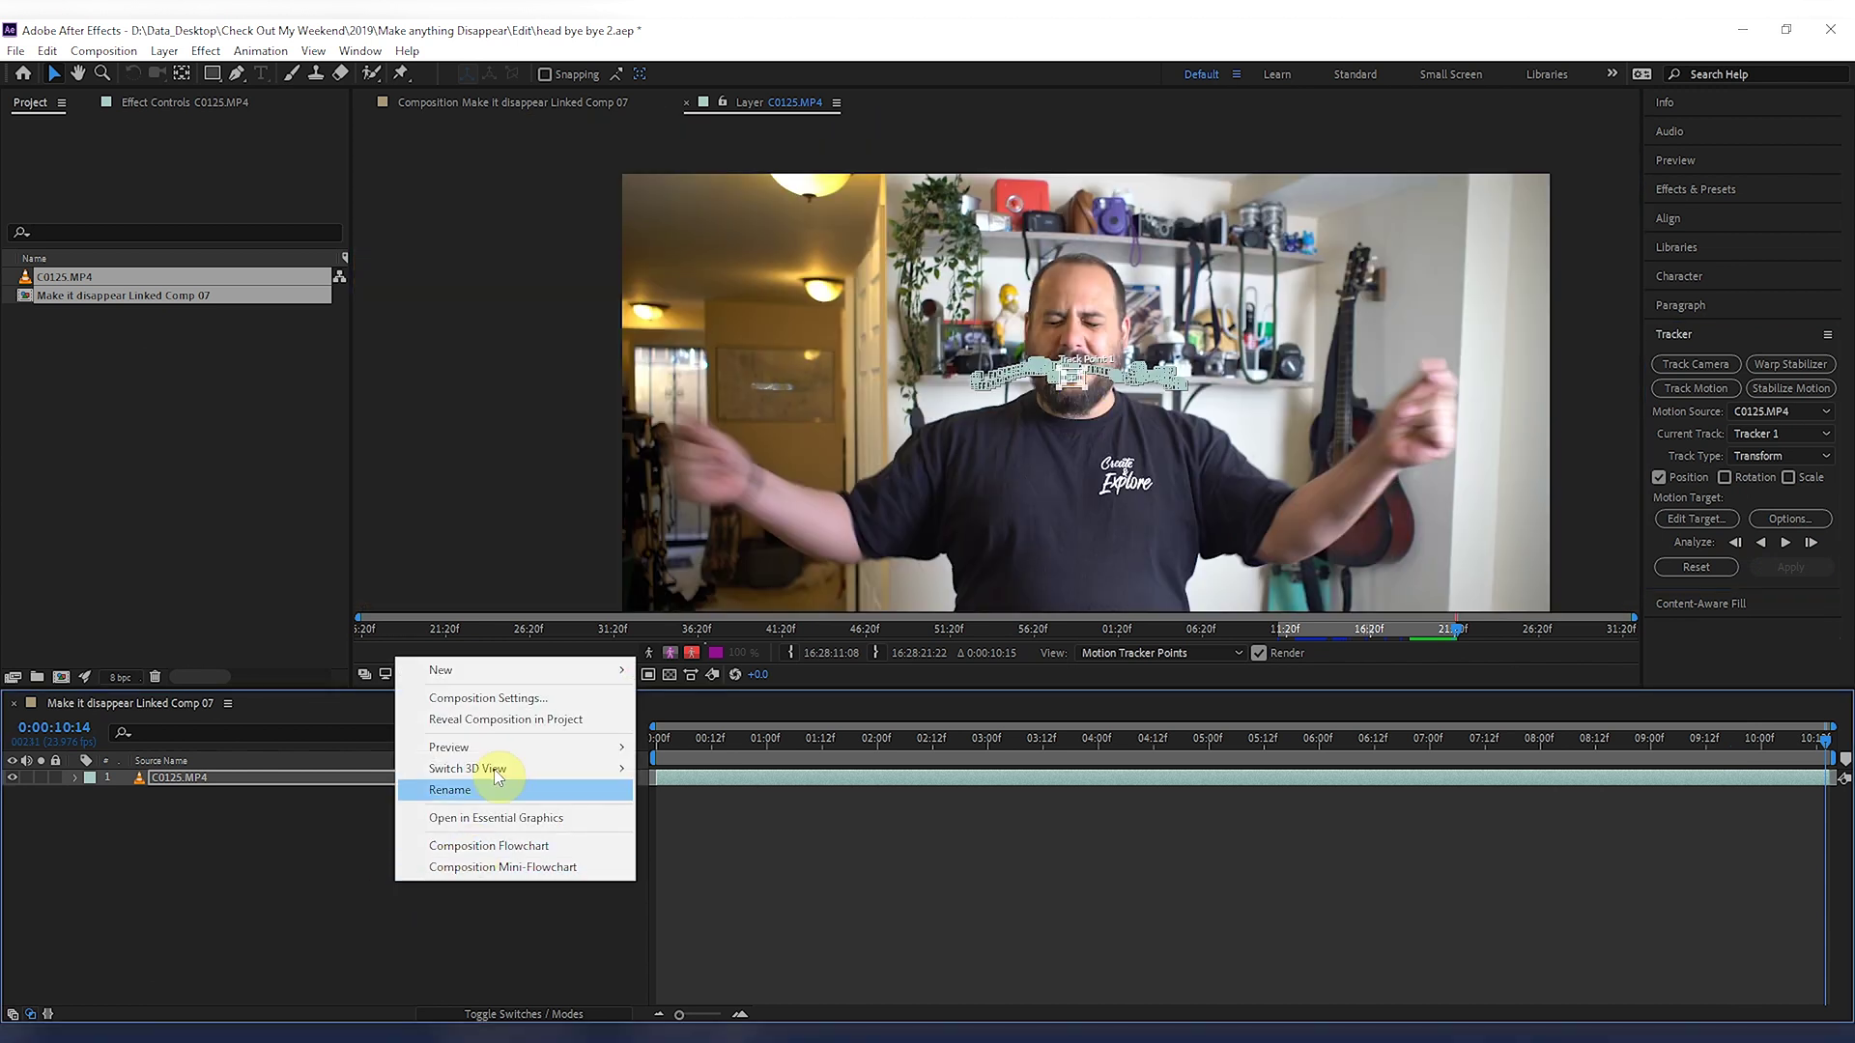
Add a Null 1 layer and apply Track Point 1's data to it in X and Y.
{"action": "mouse_move", "coordinate": [454, 667]}
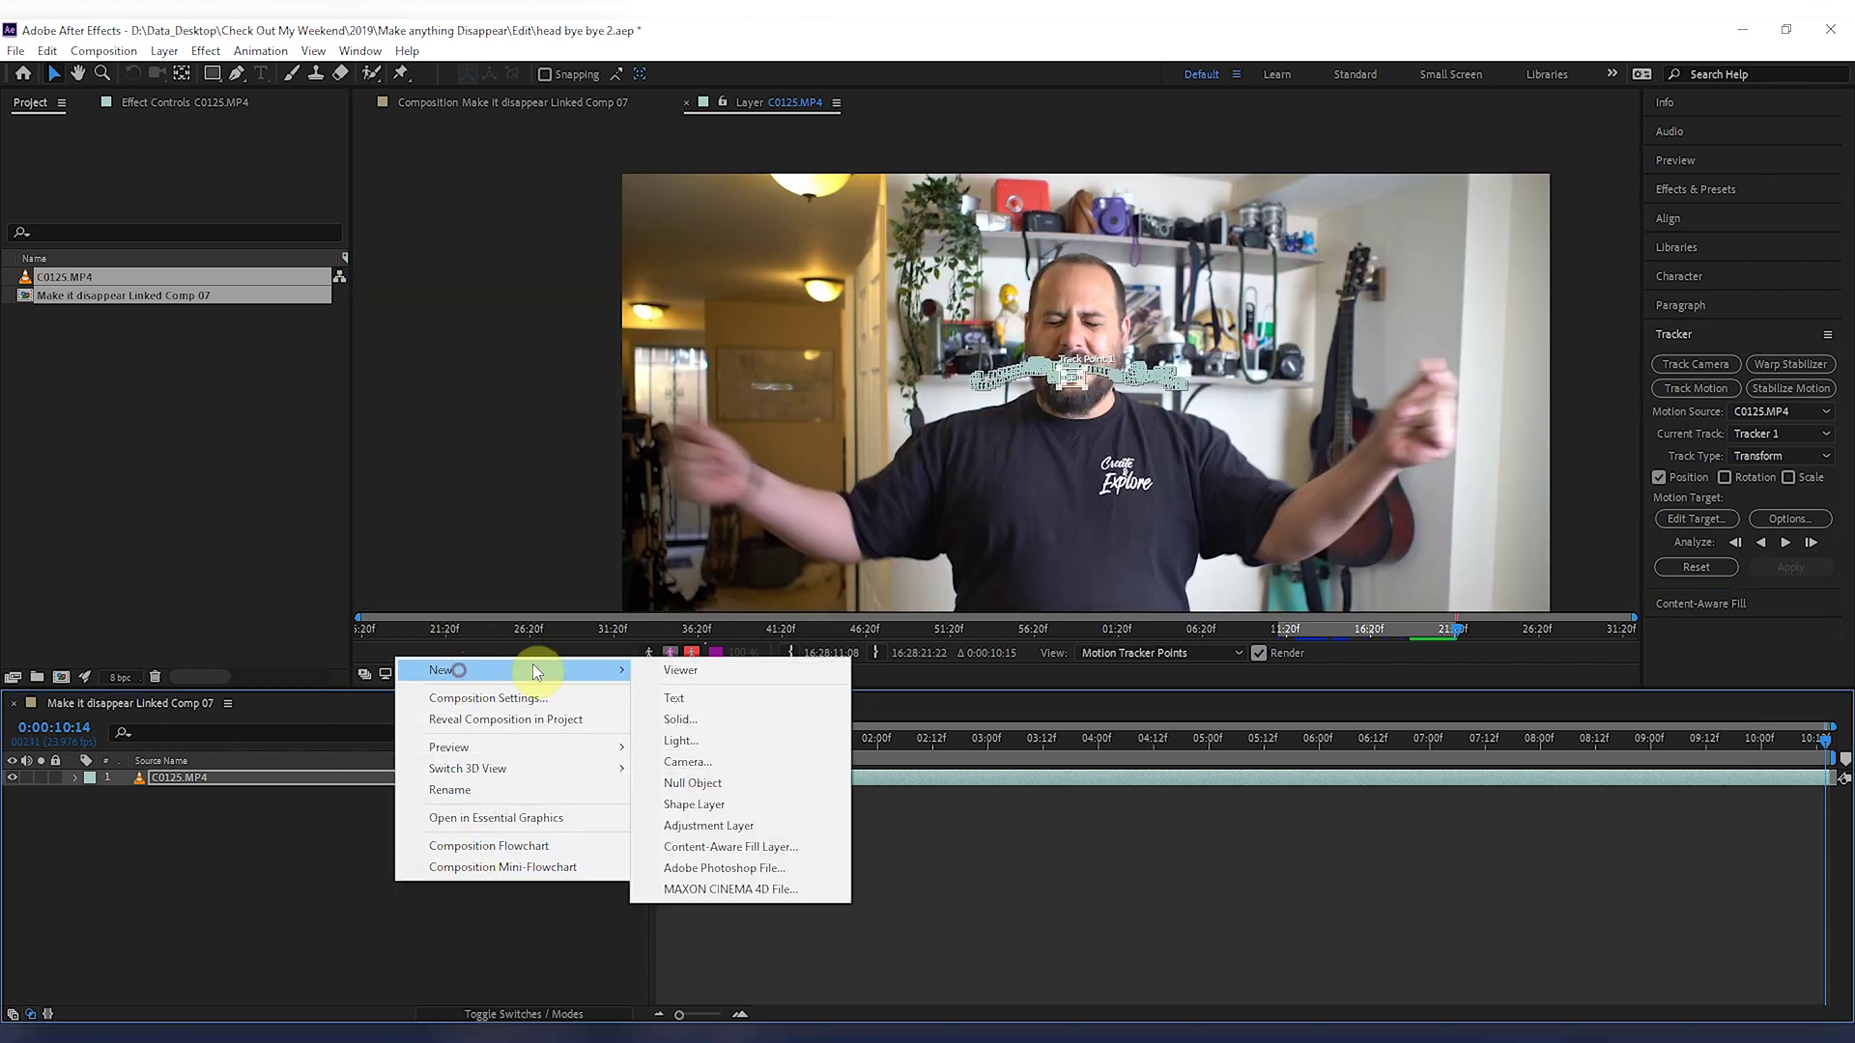
{"action": "left_click", "coordinate": [733, 781]}
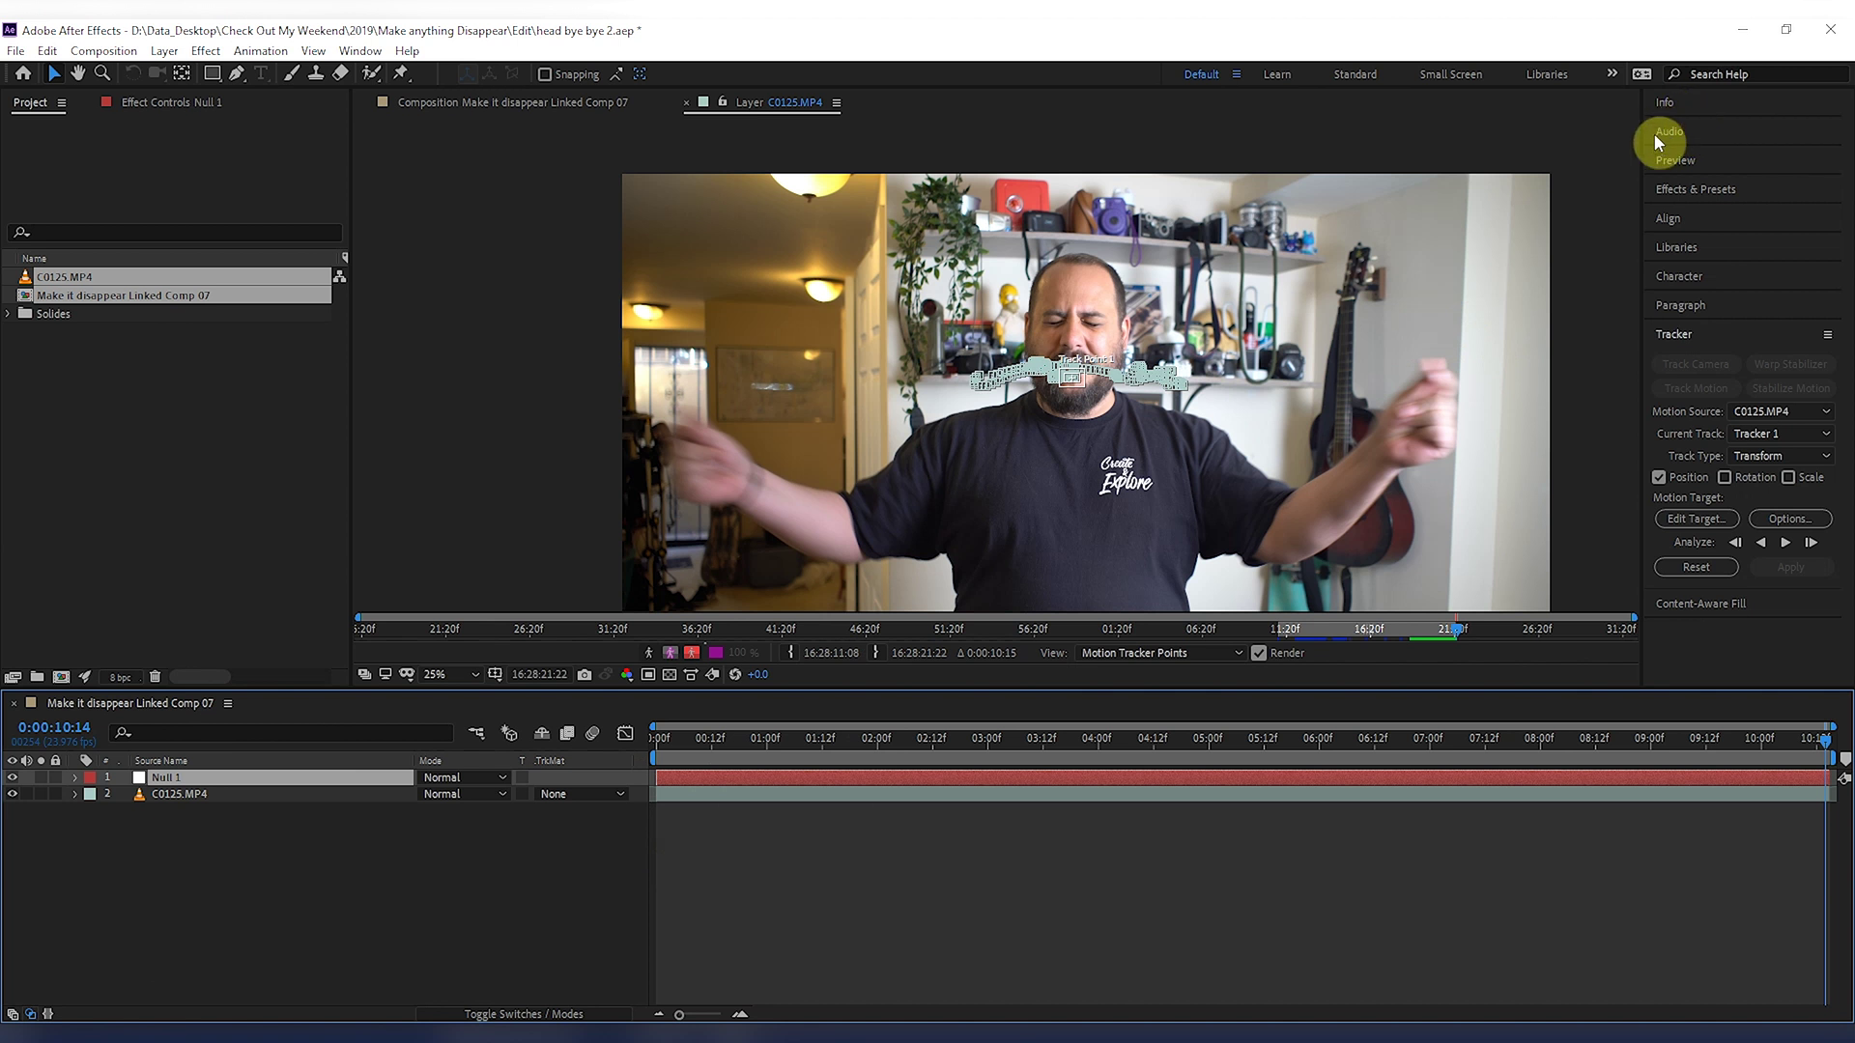
{"action": "left_click", "coordinate": [1703, 518]}
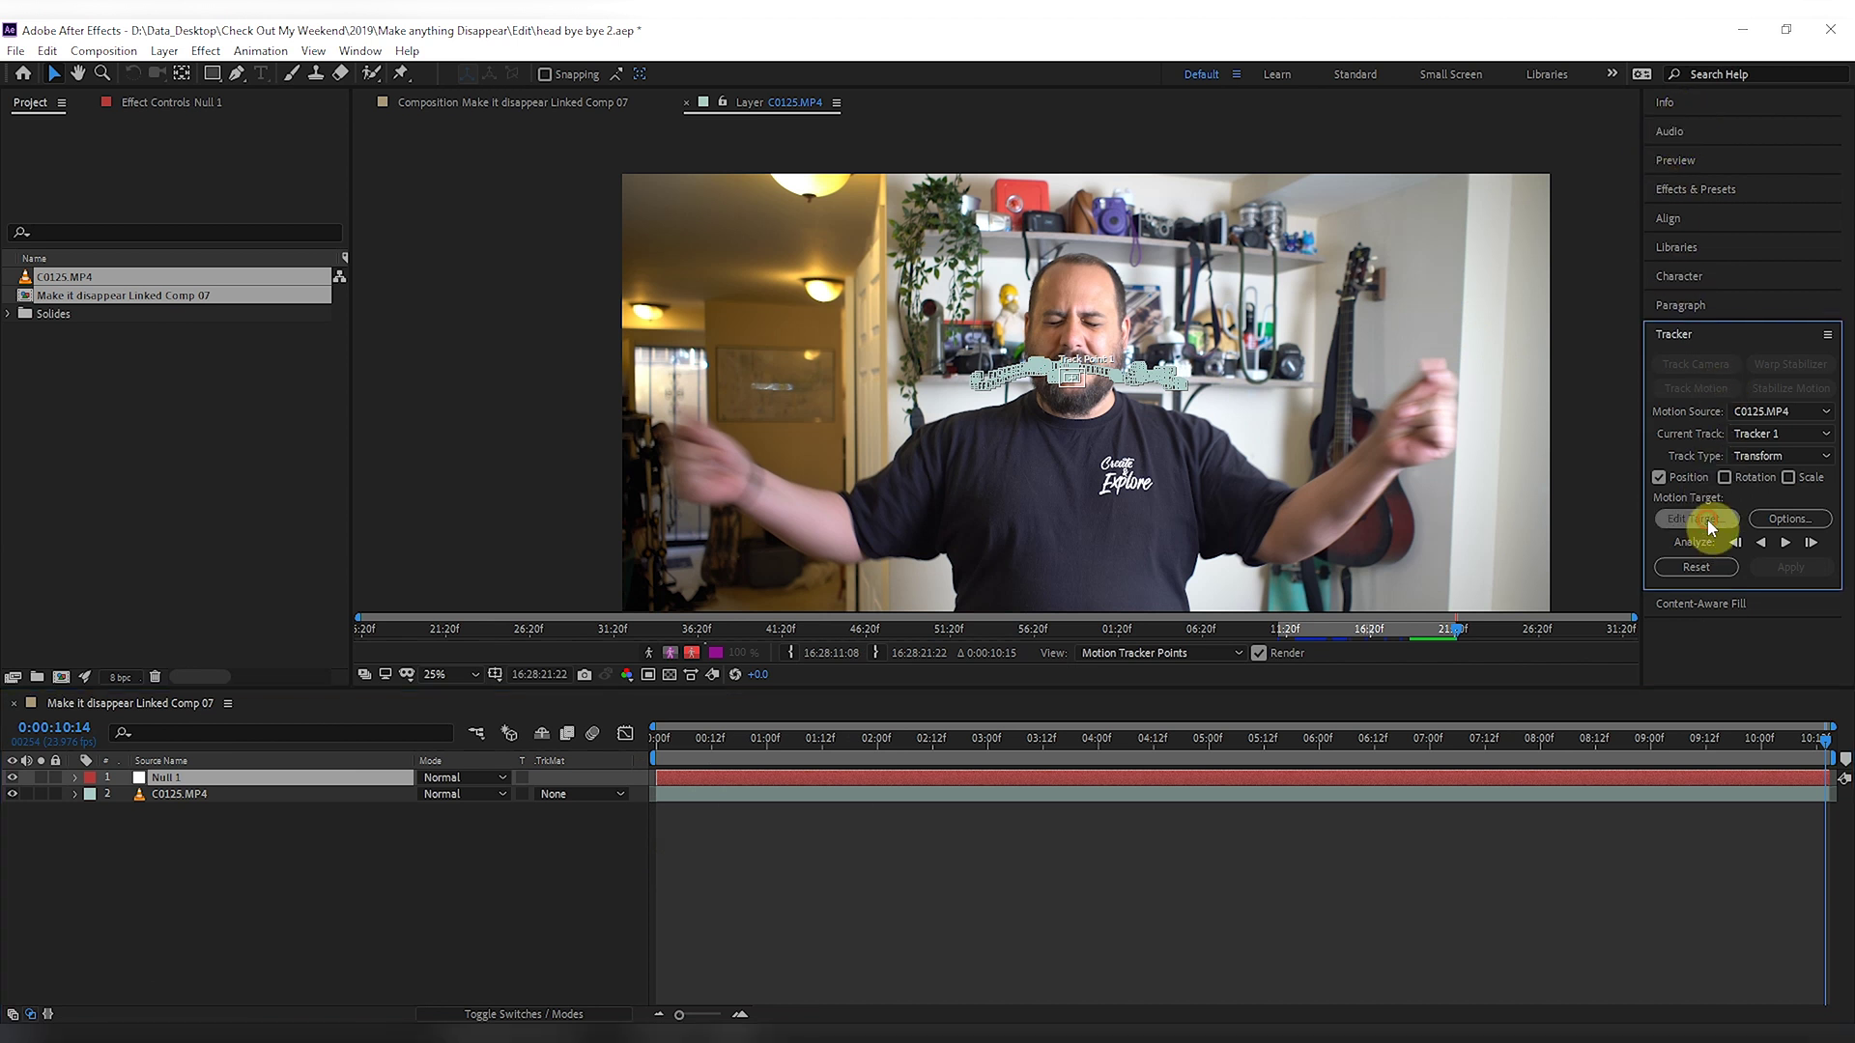
{"action": "left_click", "coordinate": [942, 567]}
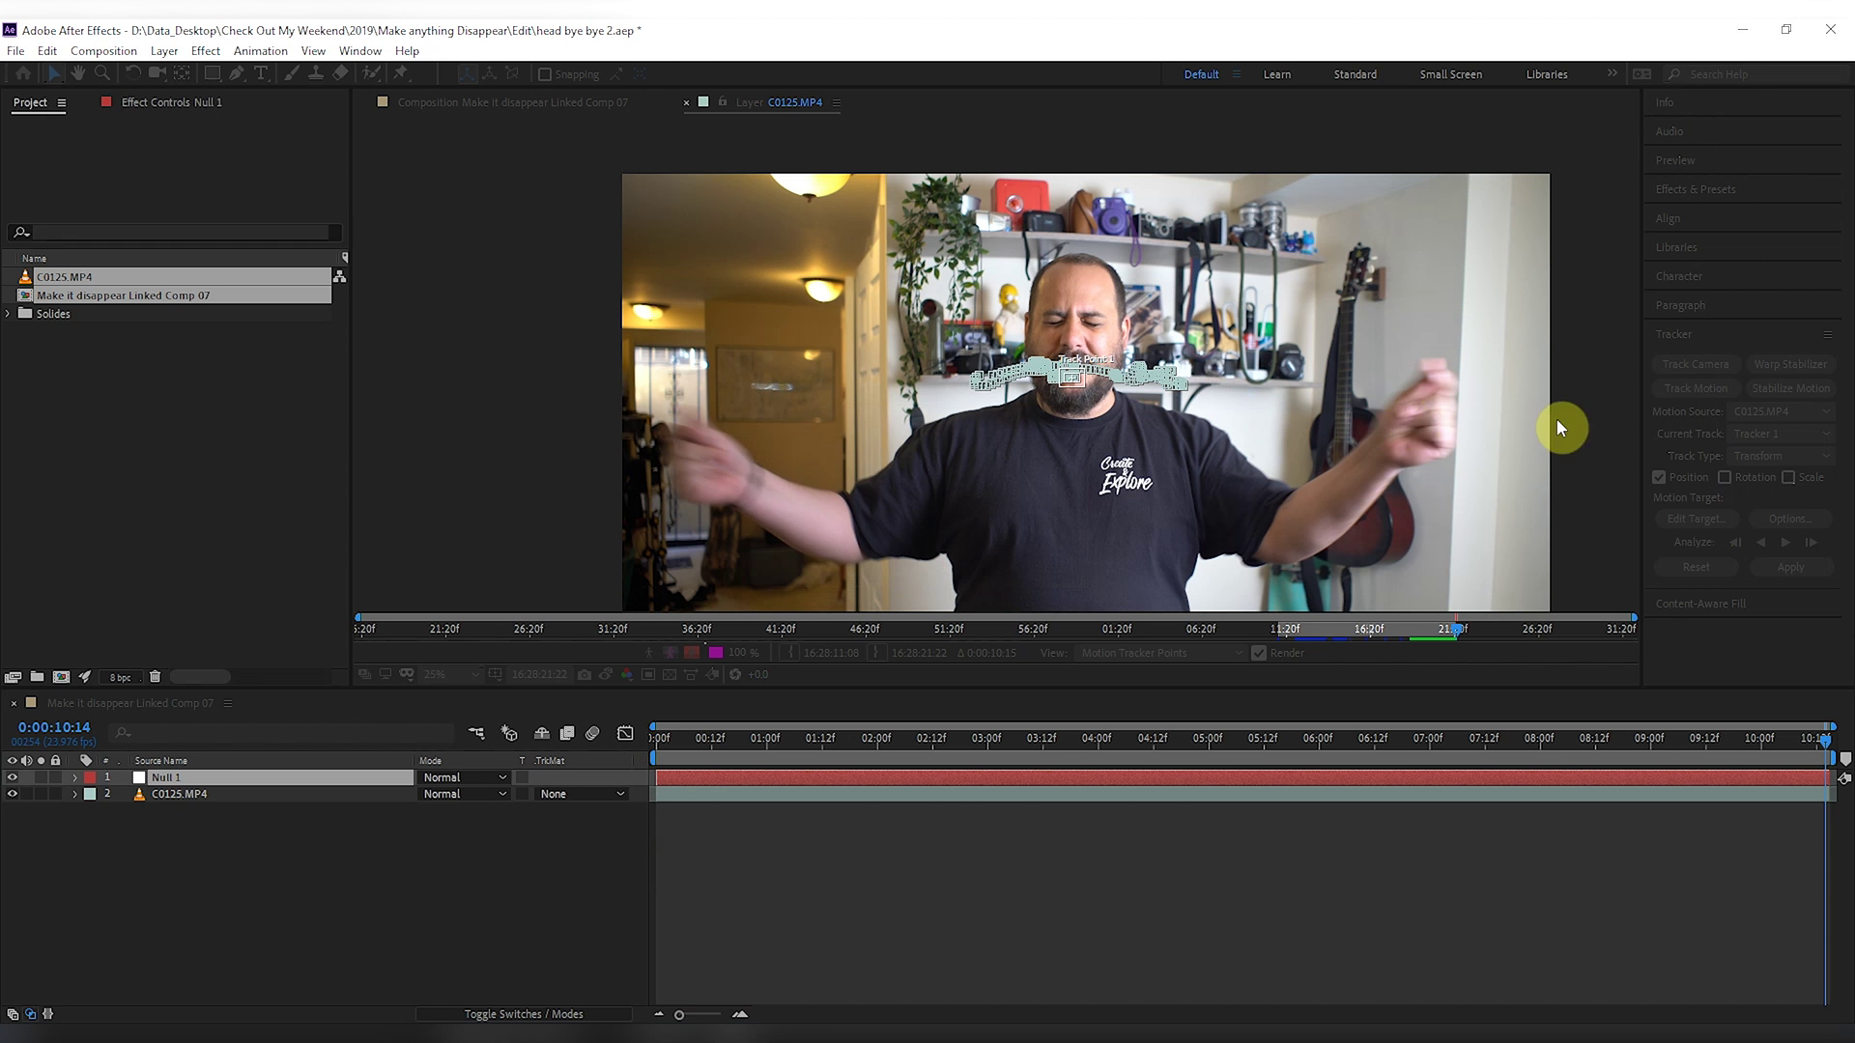
{"action": "left_click", "coordinate": [1803, 572]}
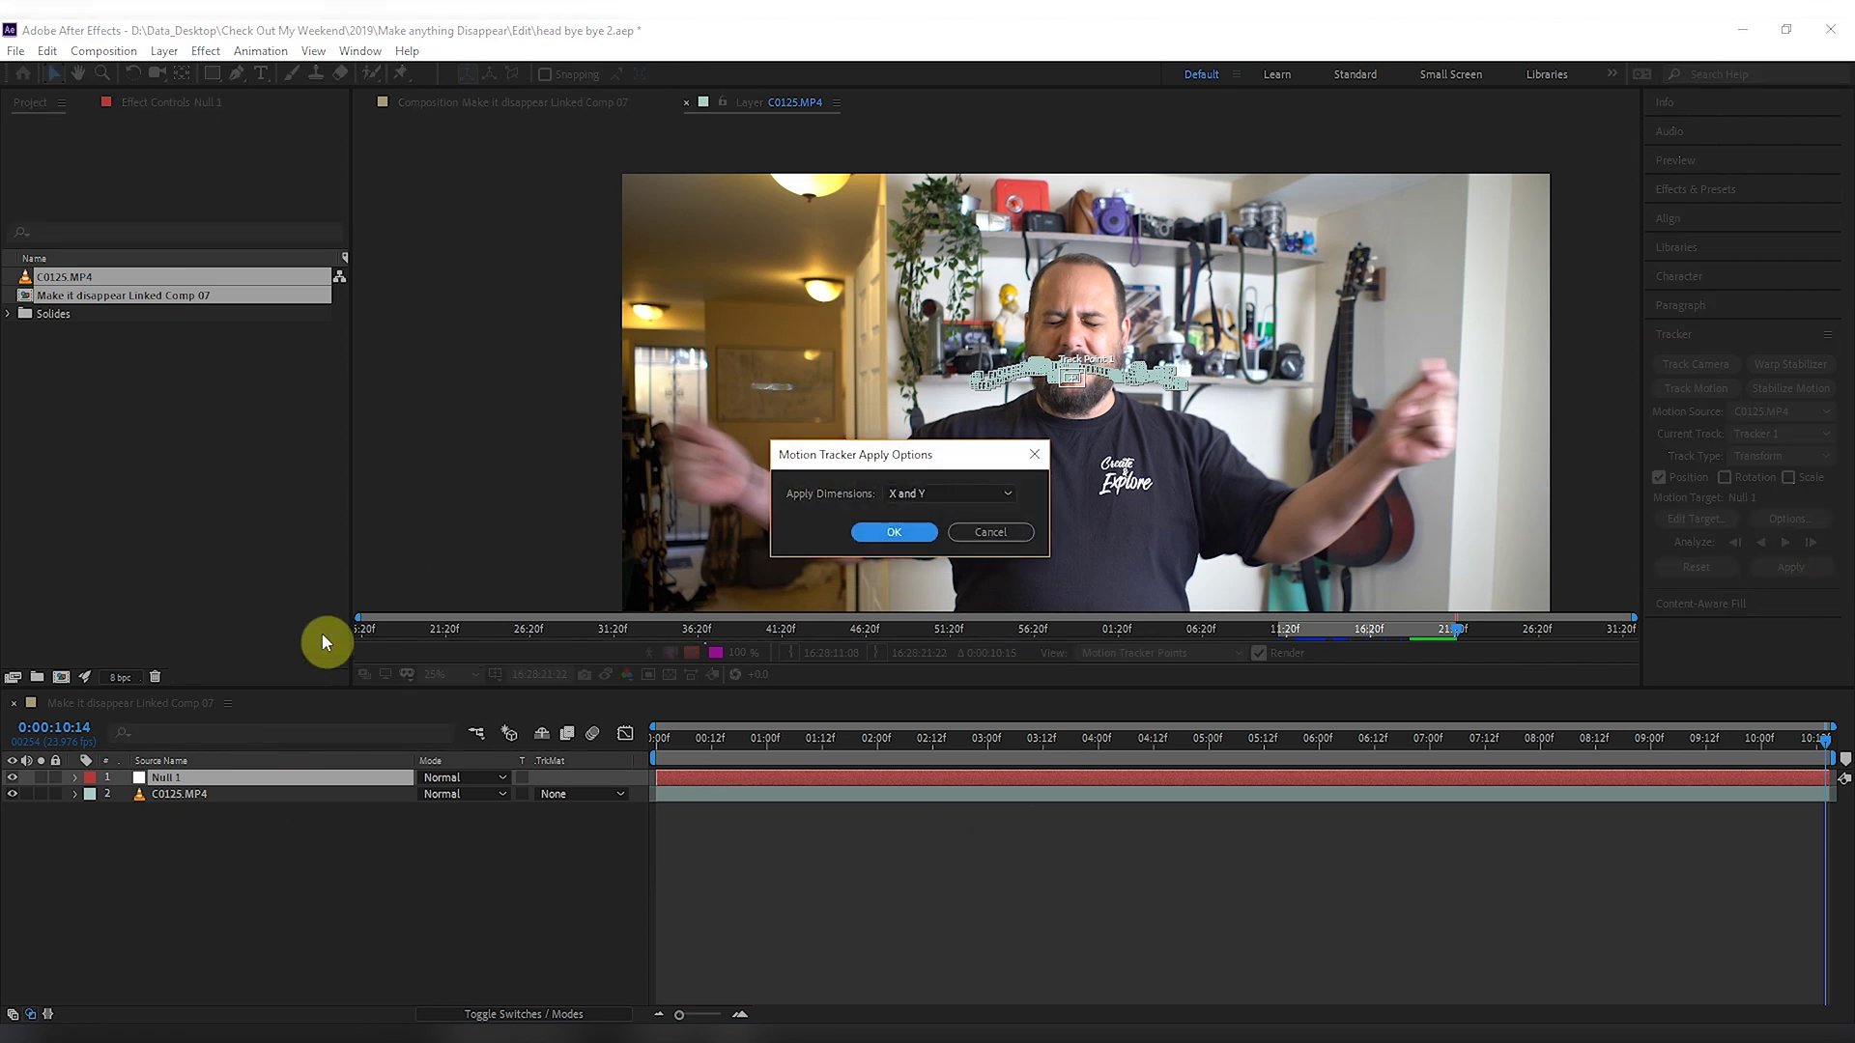
{"action": "left_click", "coordinate": [908, 530]}
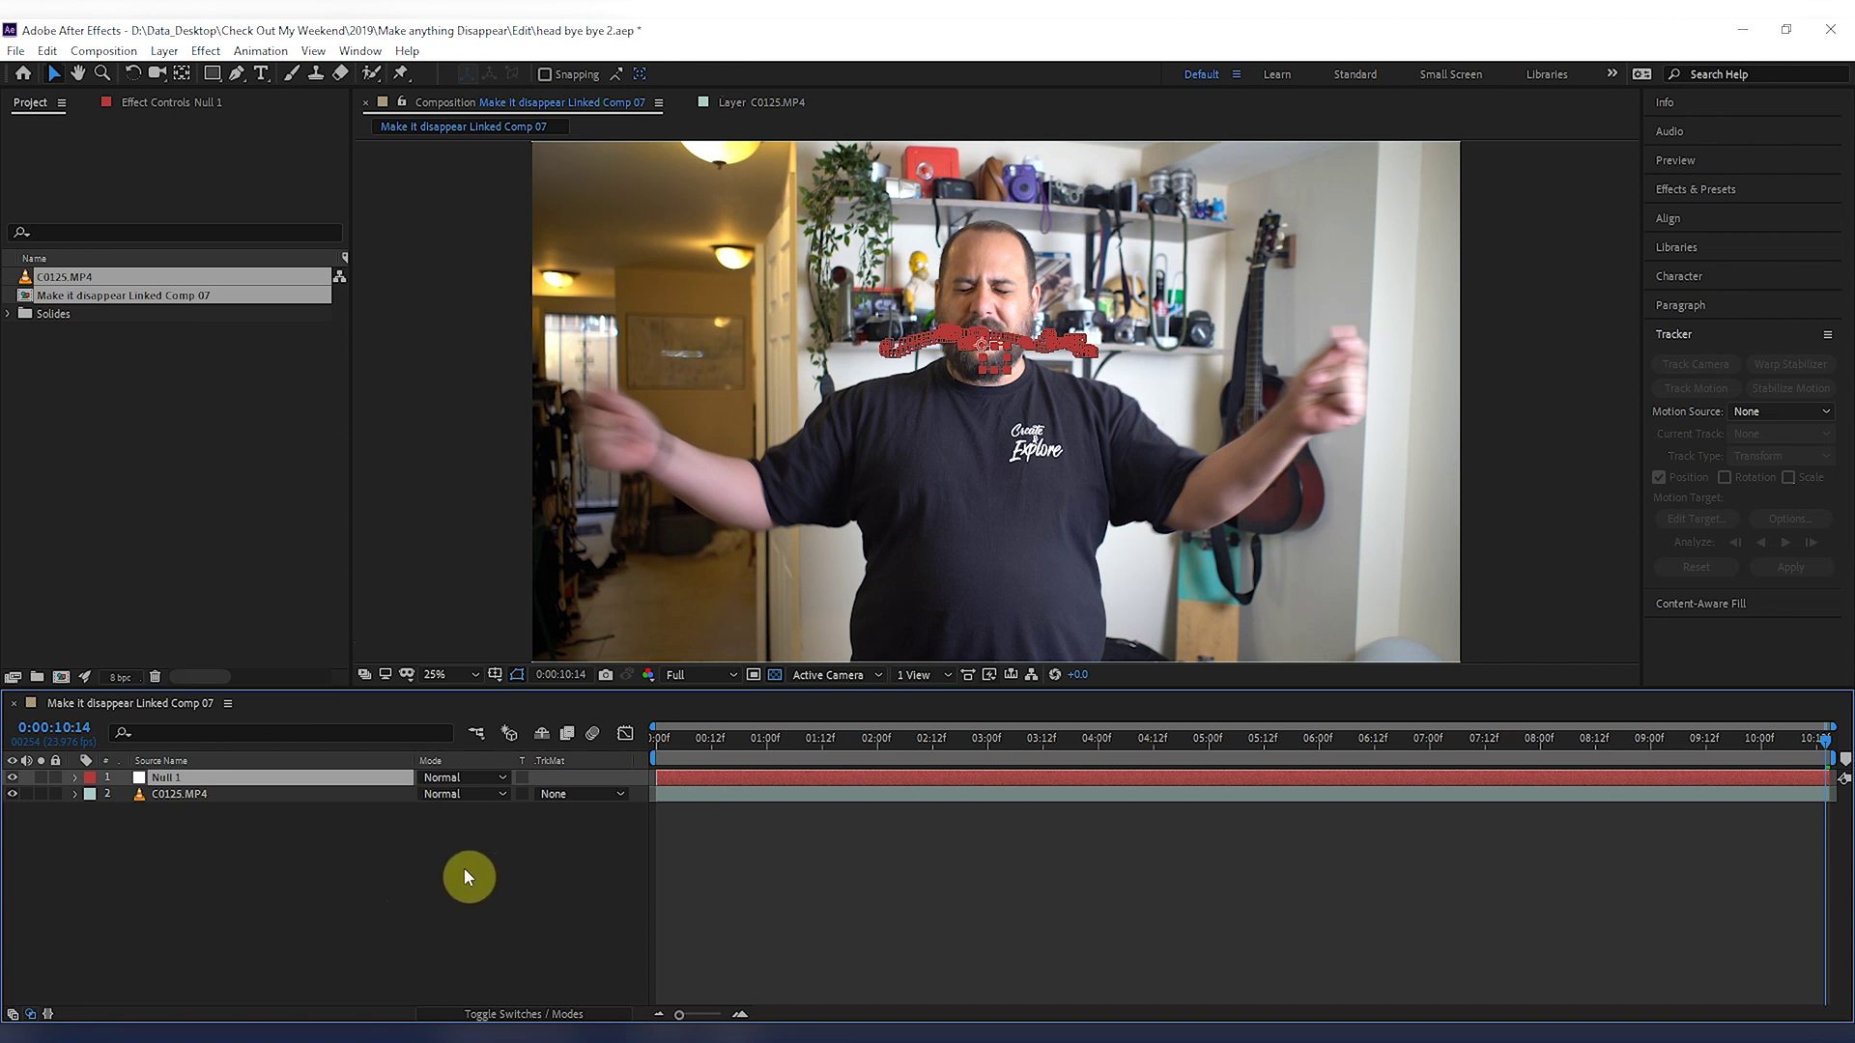
Create a new white solid layer, White Solid 1, with default settings.
{"action": "right_click", "coordinate": [334, 838]}
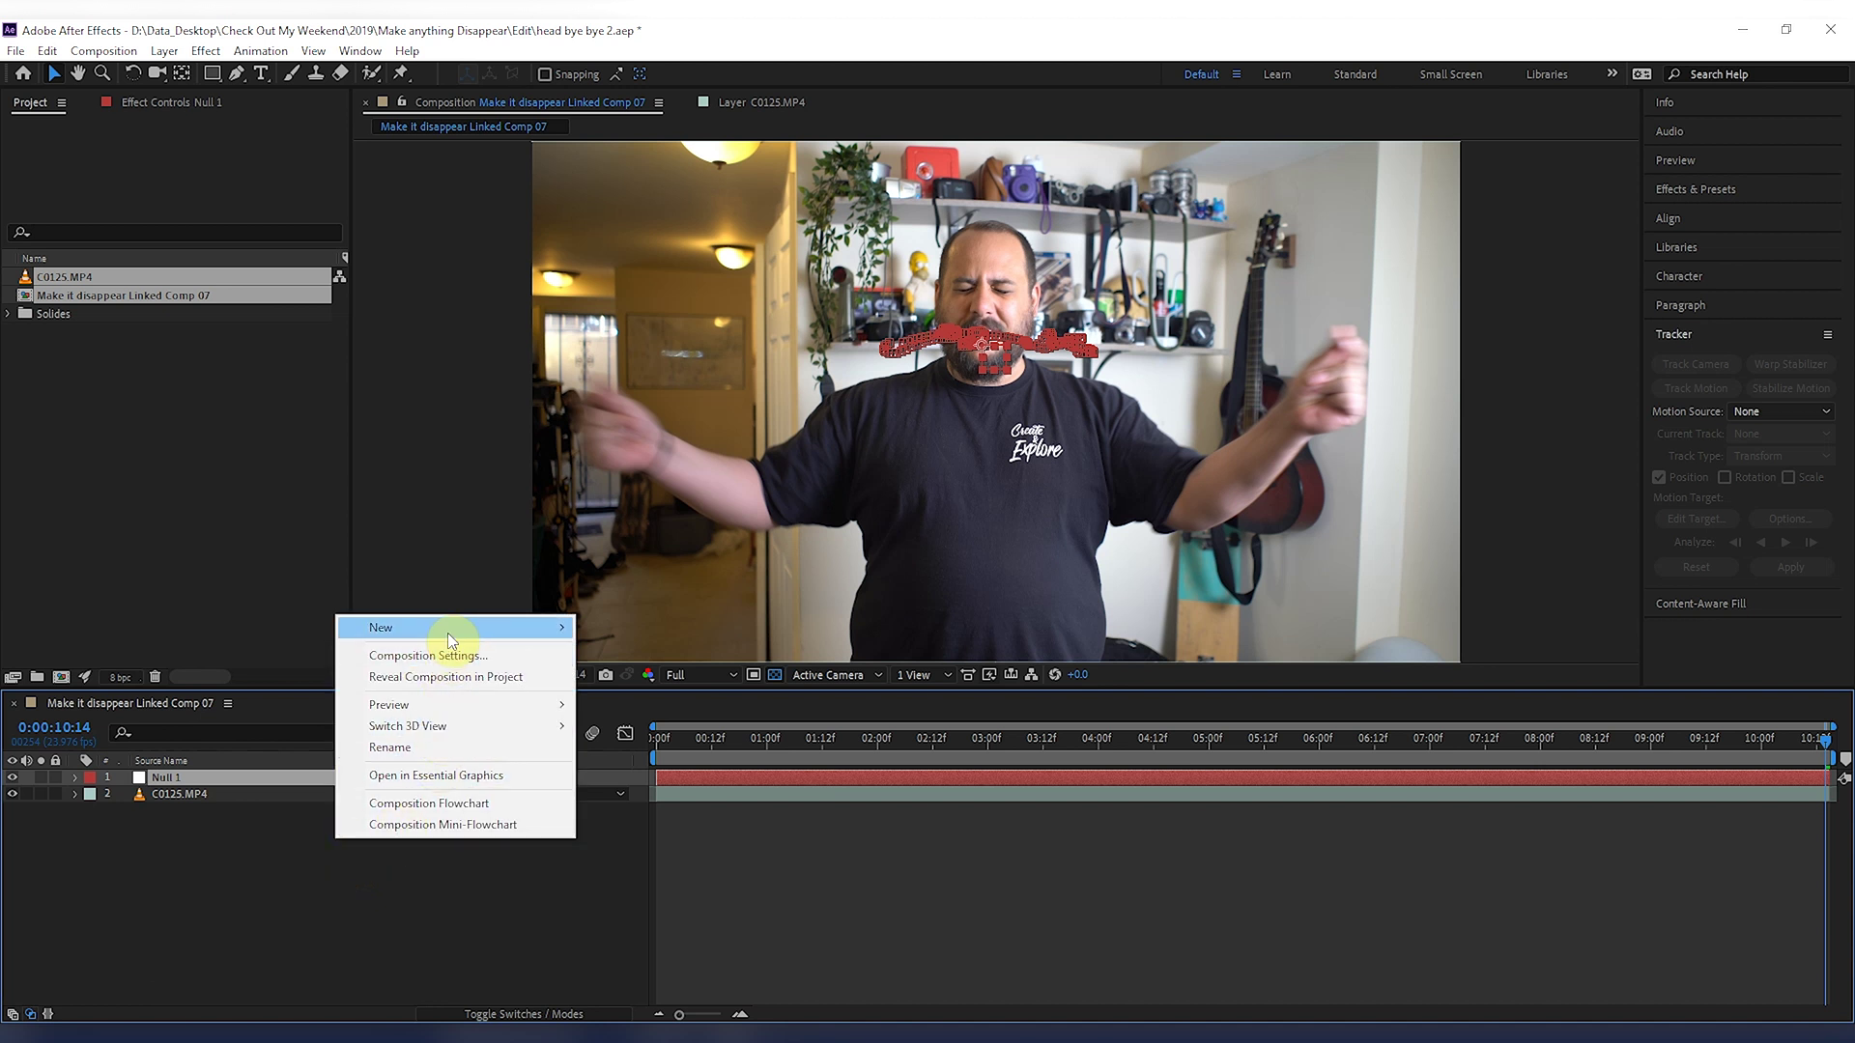
{"action": "mouse_move", "coordinate": [454, 636]}
{"action": "left_click", "coordinate": [733, 688]}
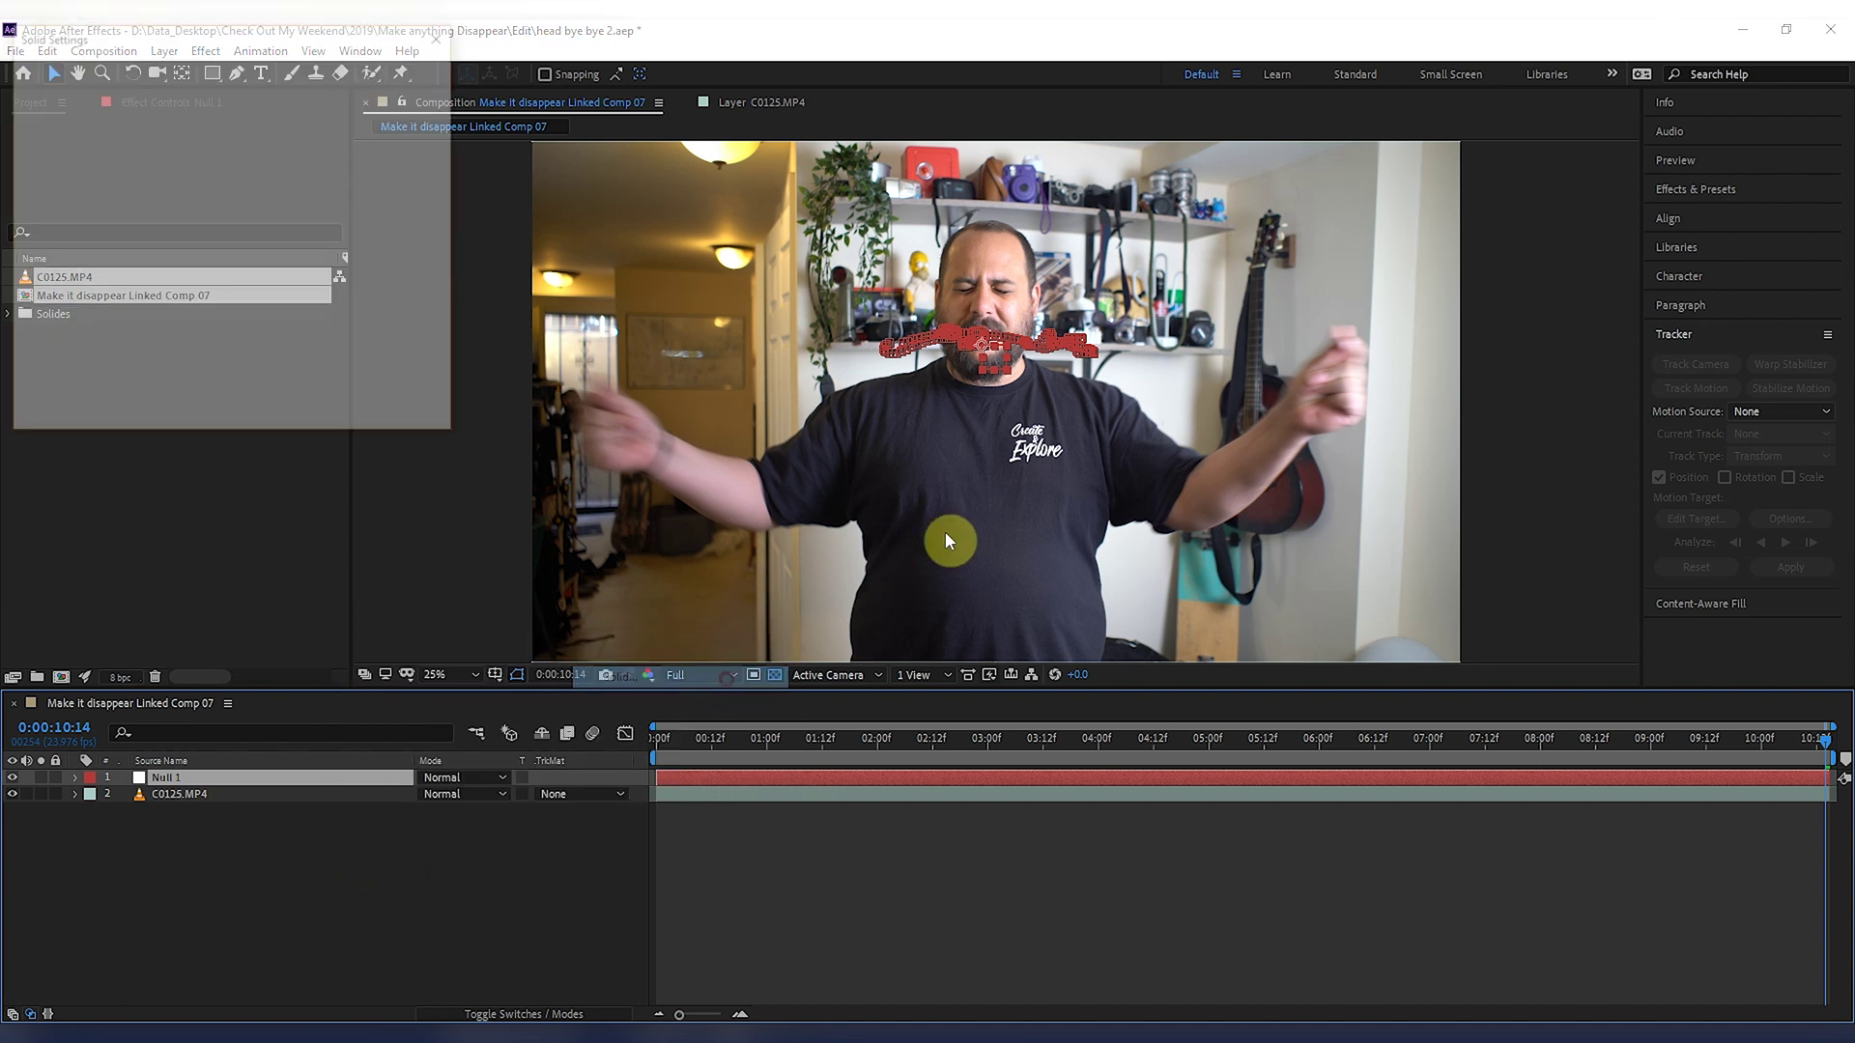
{"action": "left_click", "coordinate": [290, 407]}
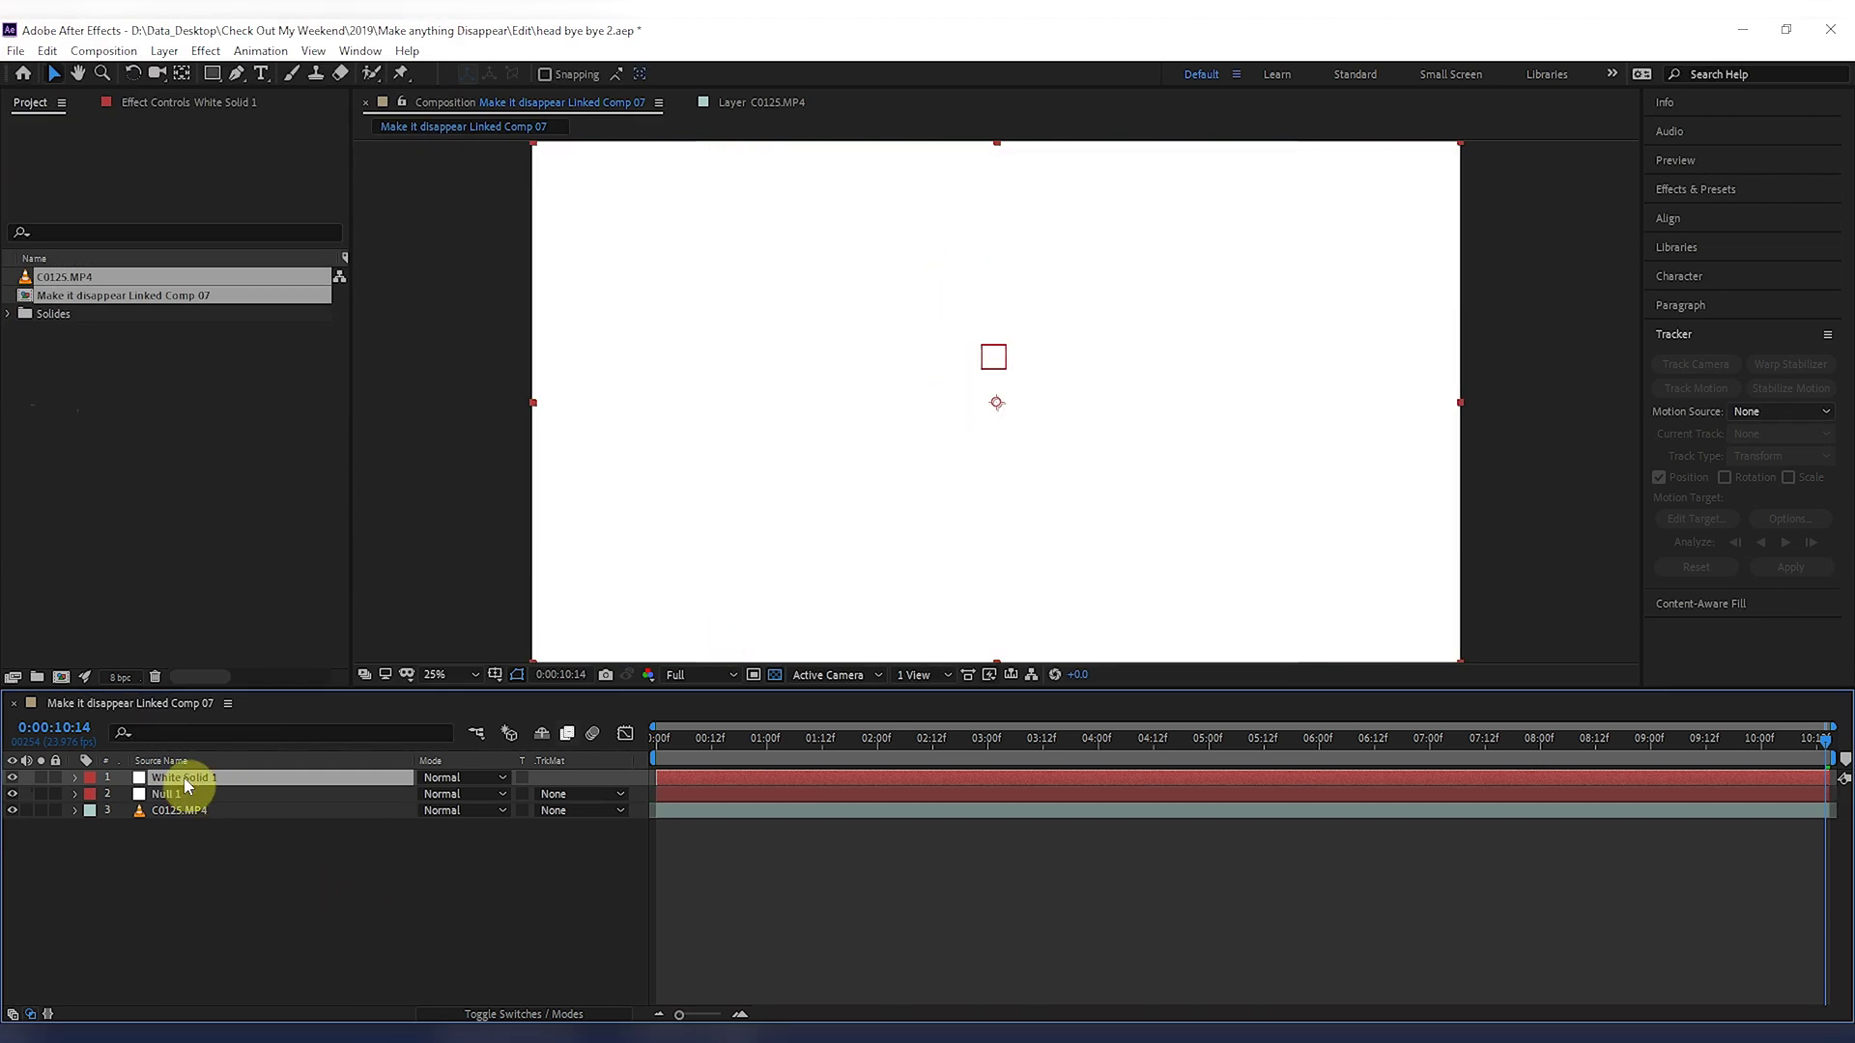
Expression-link White Solid 1's Position to Null 1's tracked Position with the pickwhip.
{"action": "key", "text": "p"}
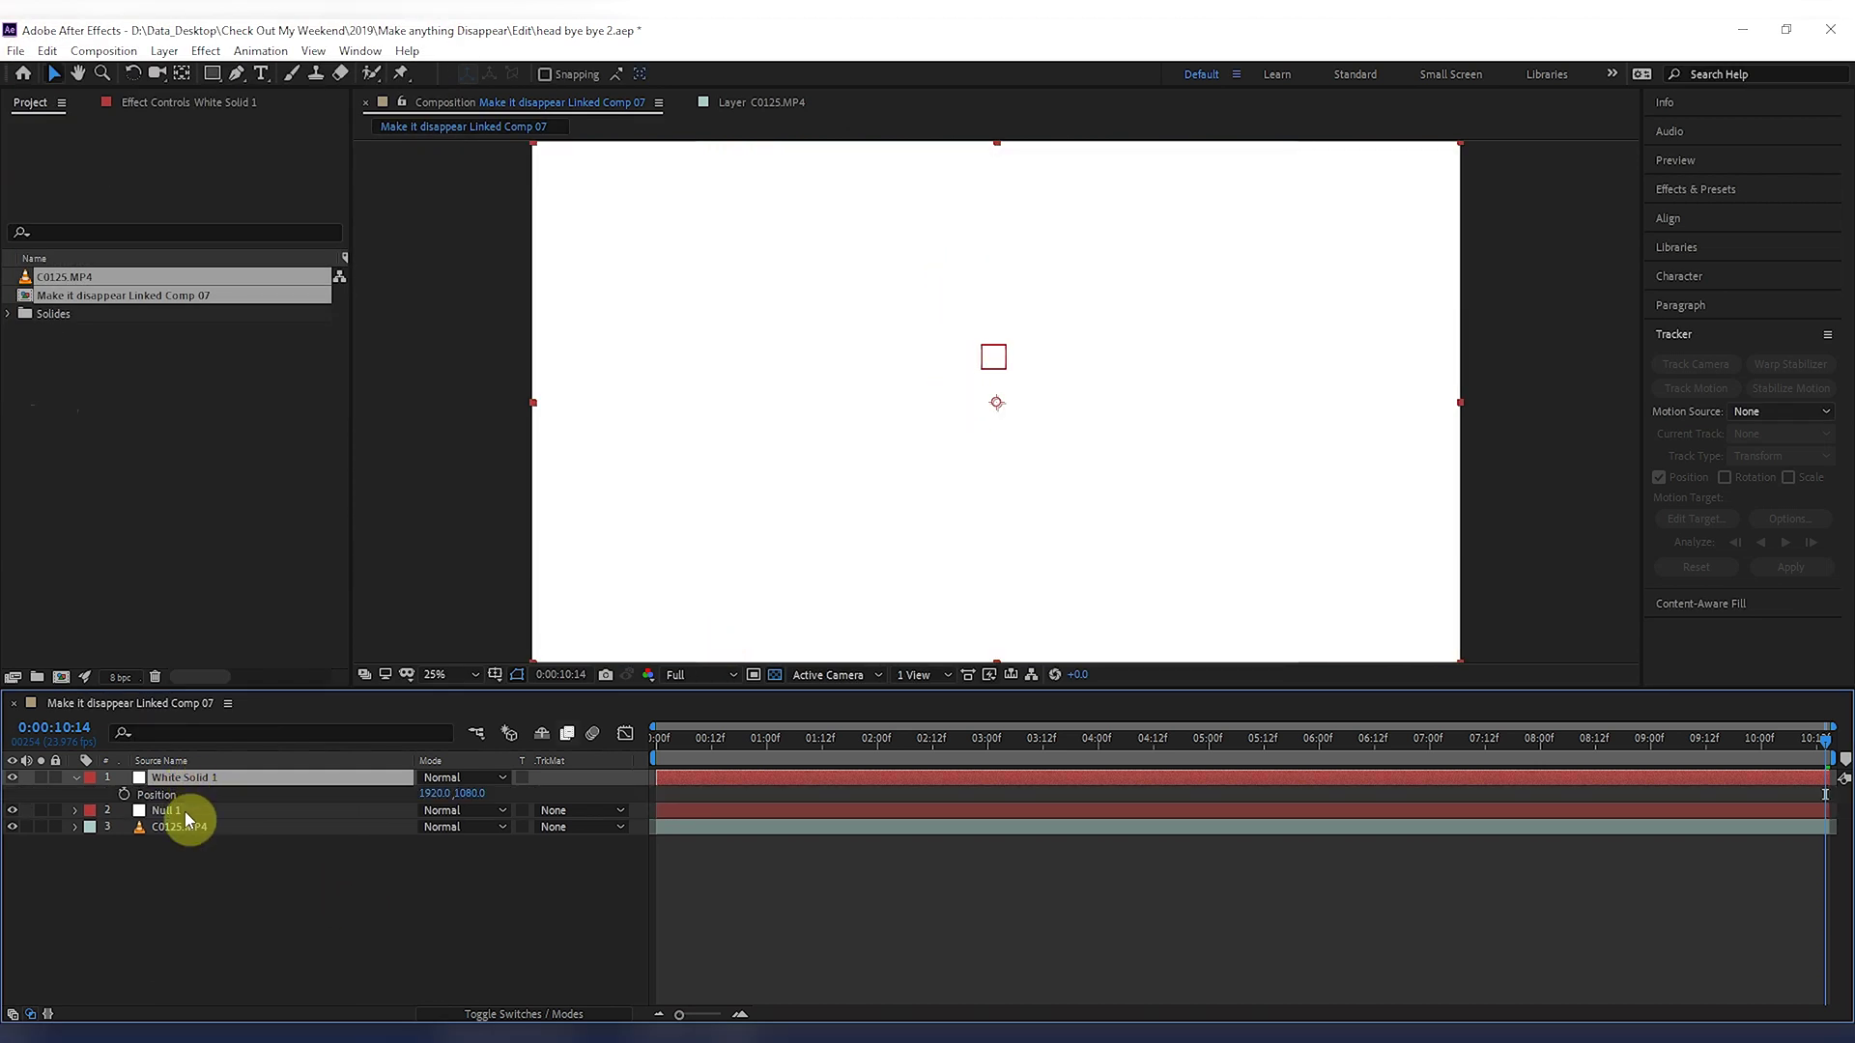
{"action": "left_click", "coordinate": [183, 813]}
{"action": "key", "text": "p"}
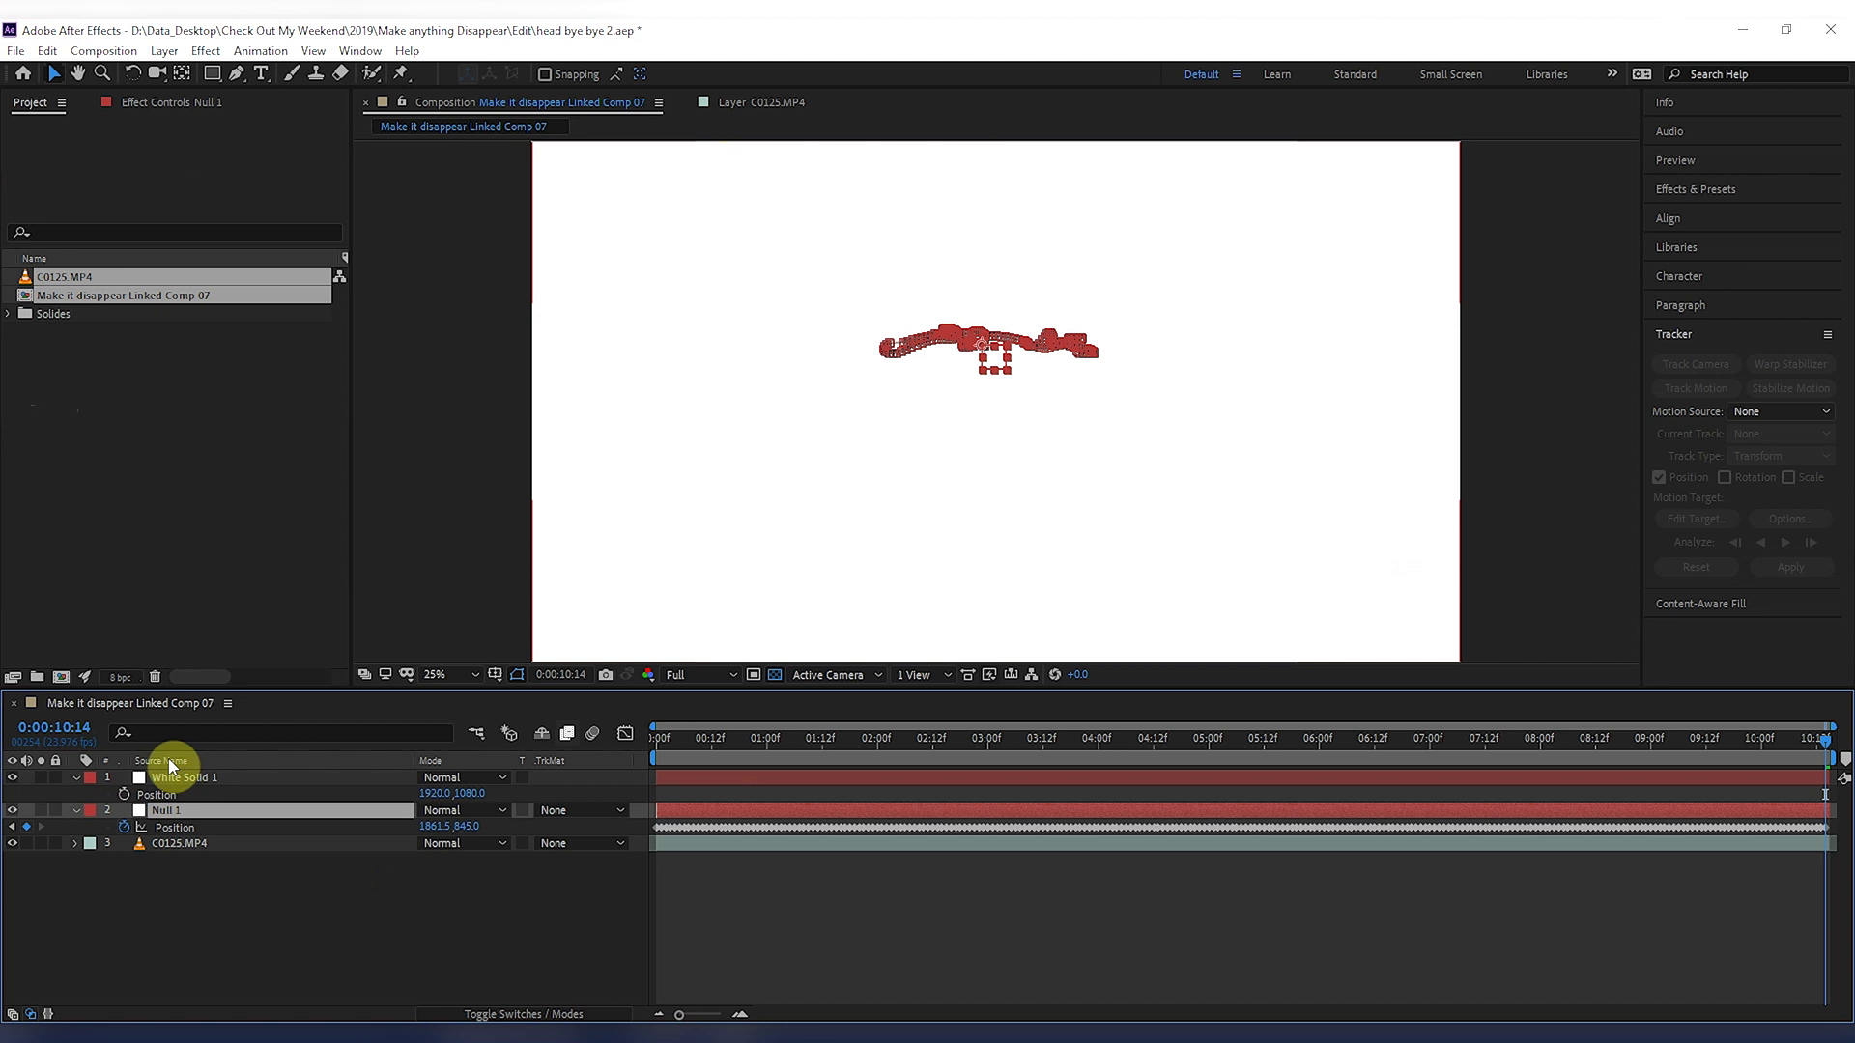
{"action": "left_click", "coordinate": [124, 796], "text": "alt"}
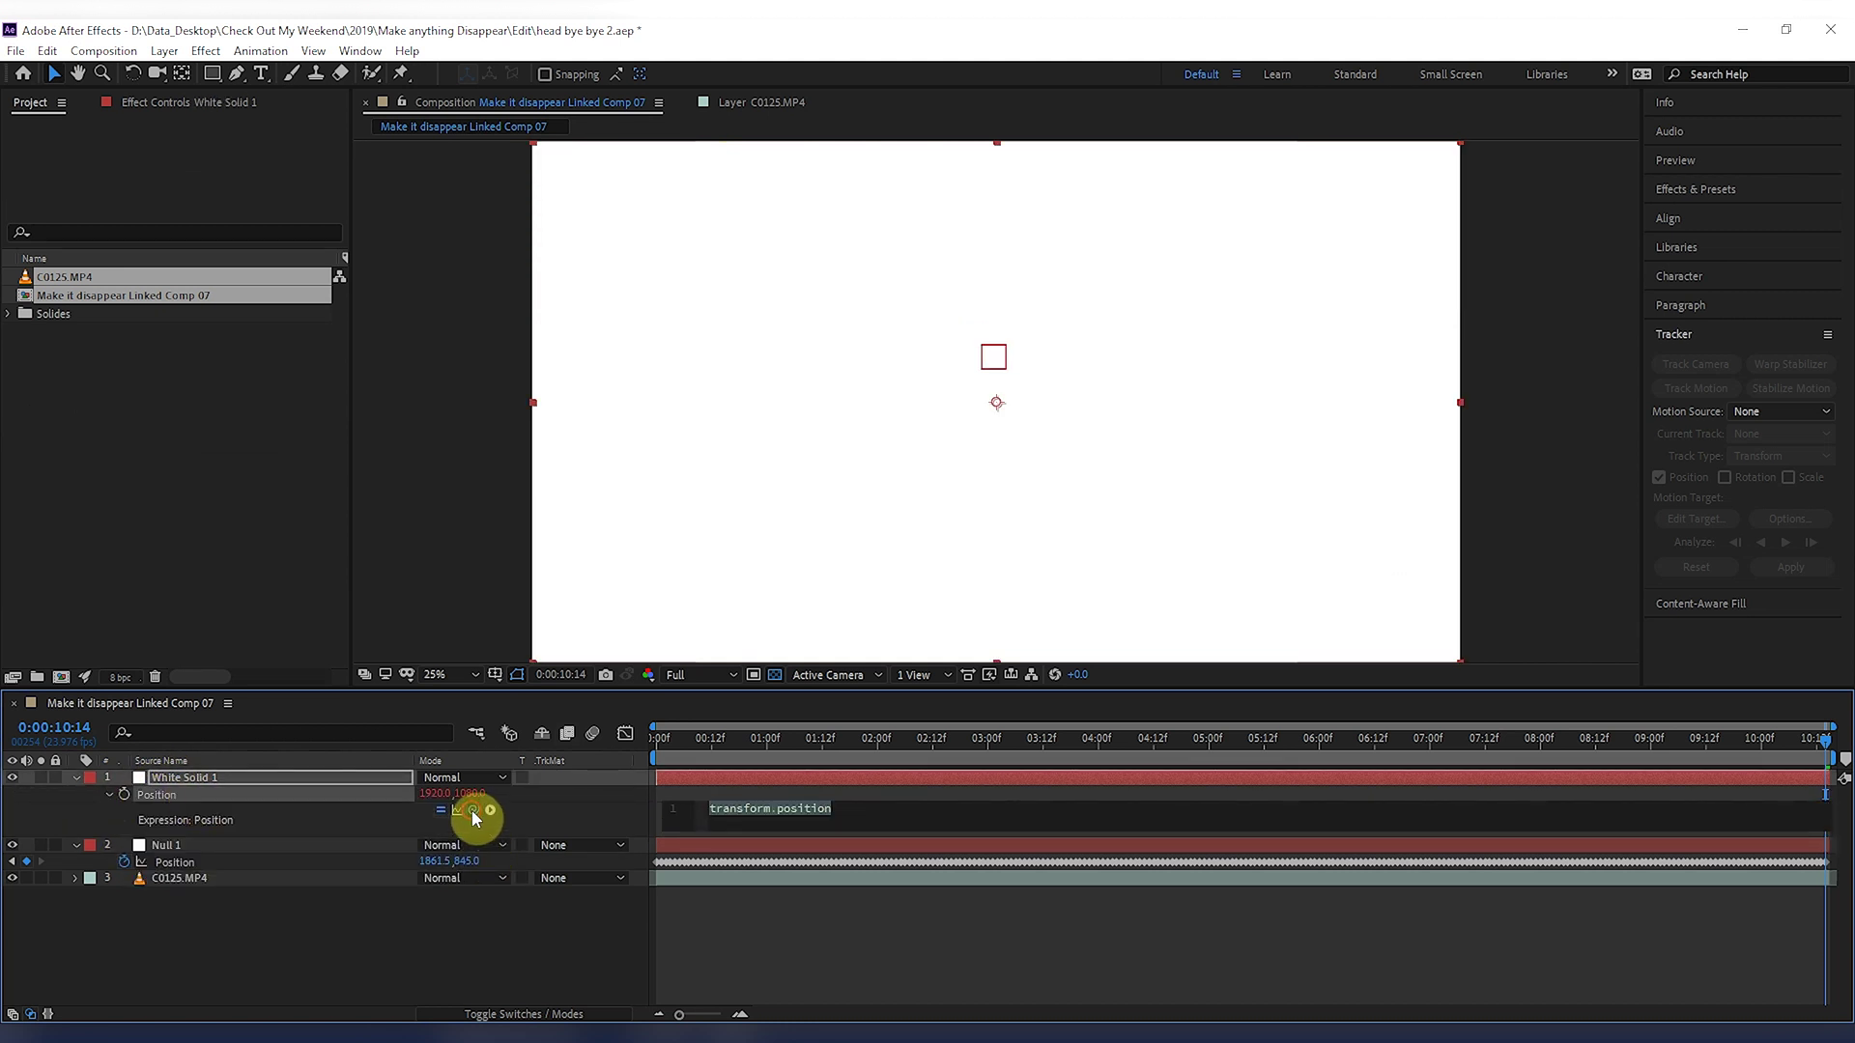
{"action": "left_click_drag", "start_coordinate": [472, 812], "coordinate": [170, 861]}
{"action": "left_click", "coordinate": [219, 923]}
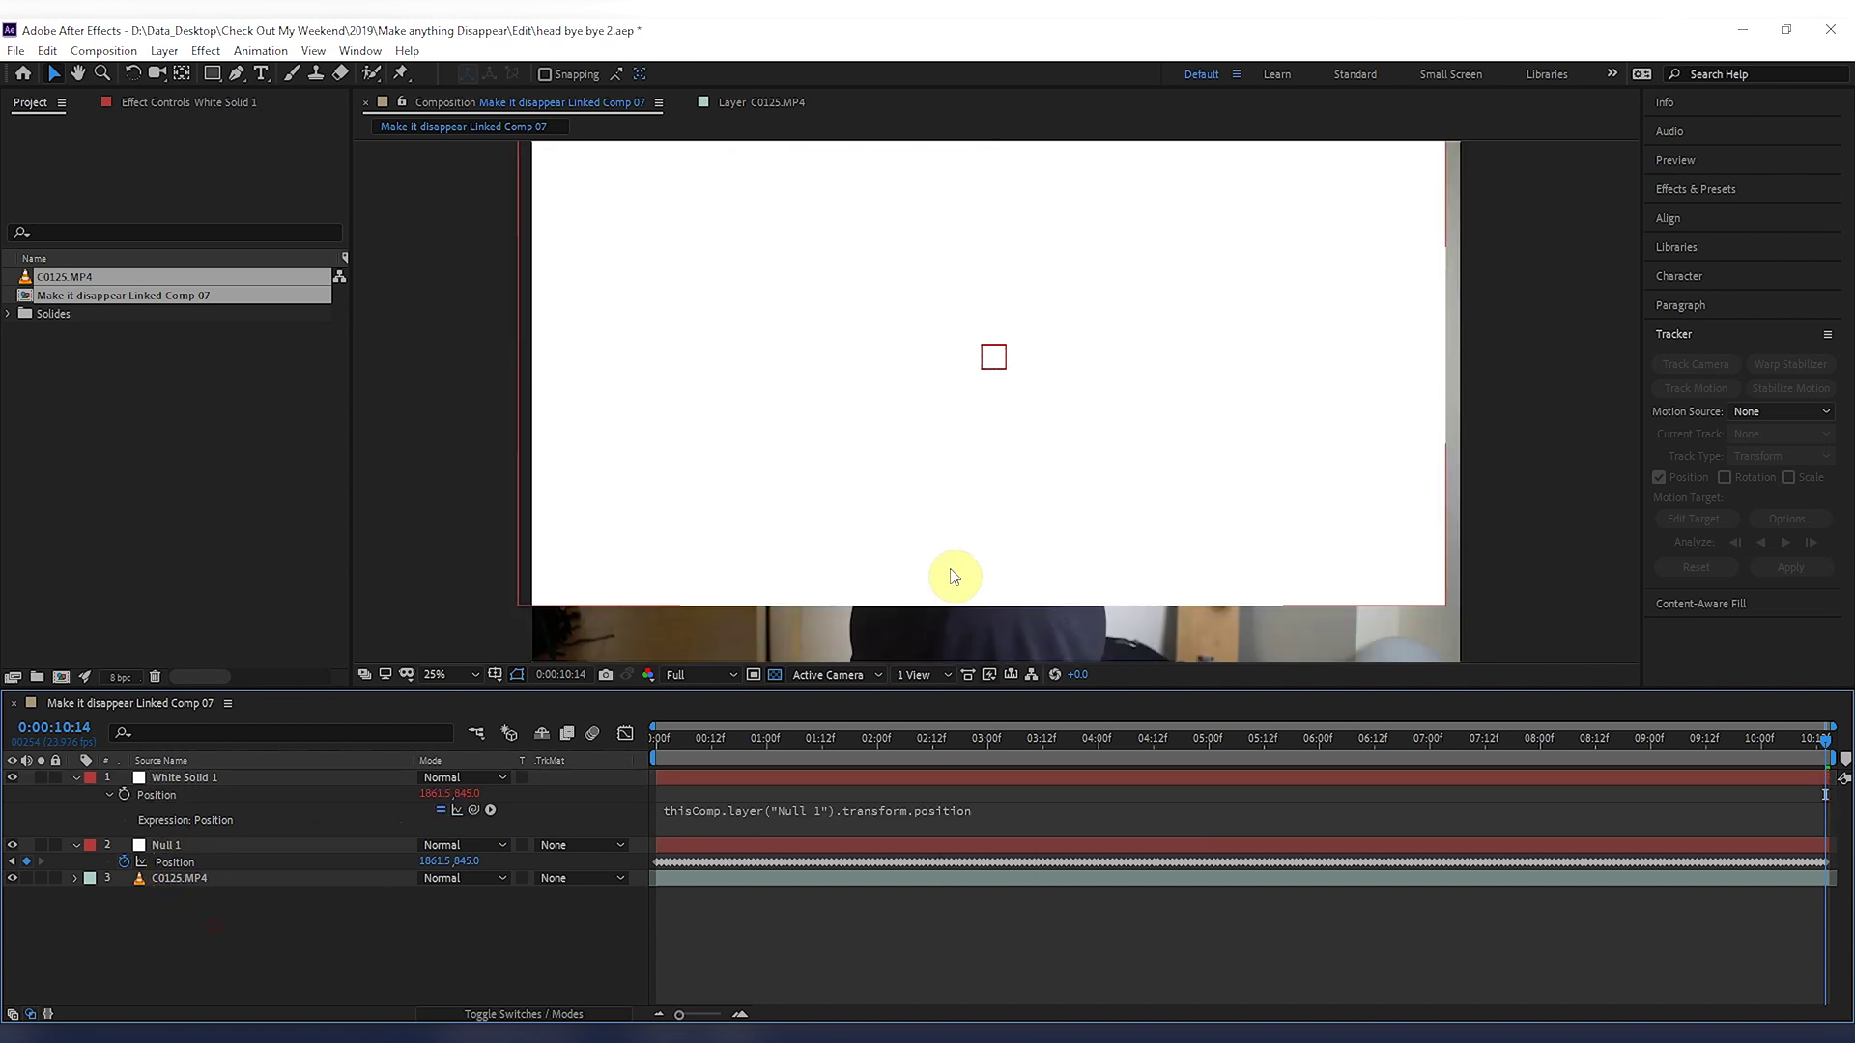
With the Pen tool active, lower White Solid 1's opacity to see the head through it.
{"action": "left_click", "coordinate": [193, 778]}
{"action": "left_click", "coordinate": [236, 74]}
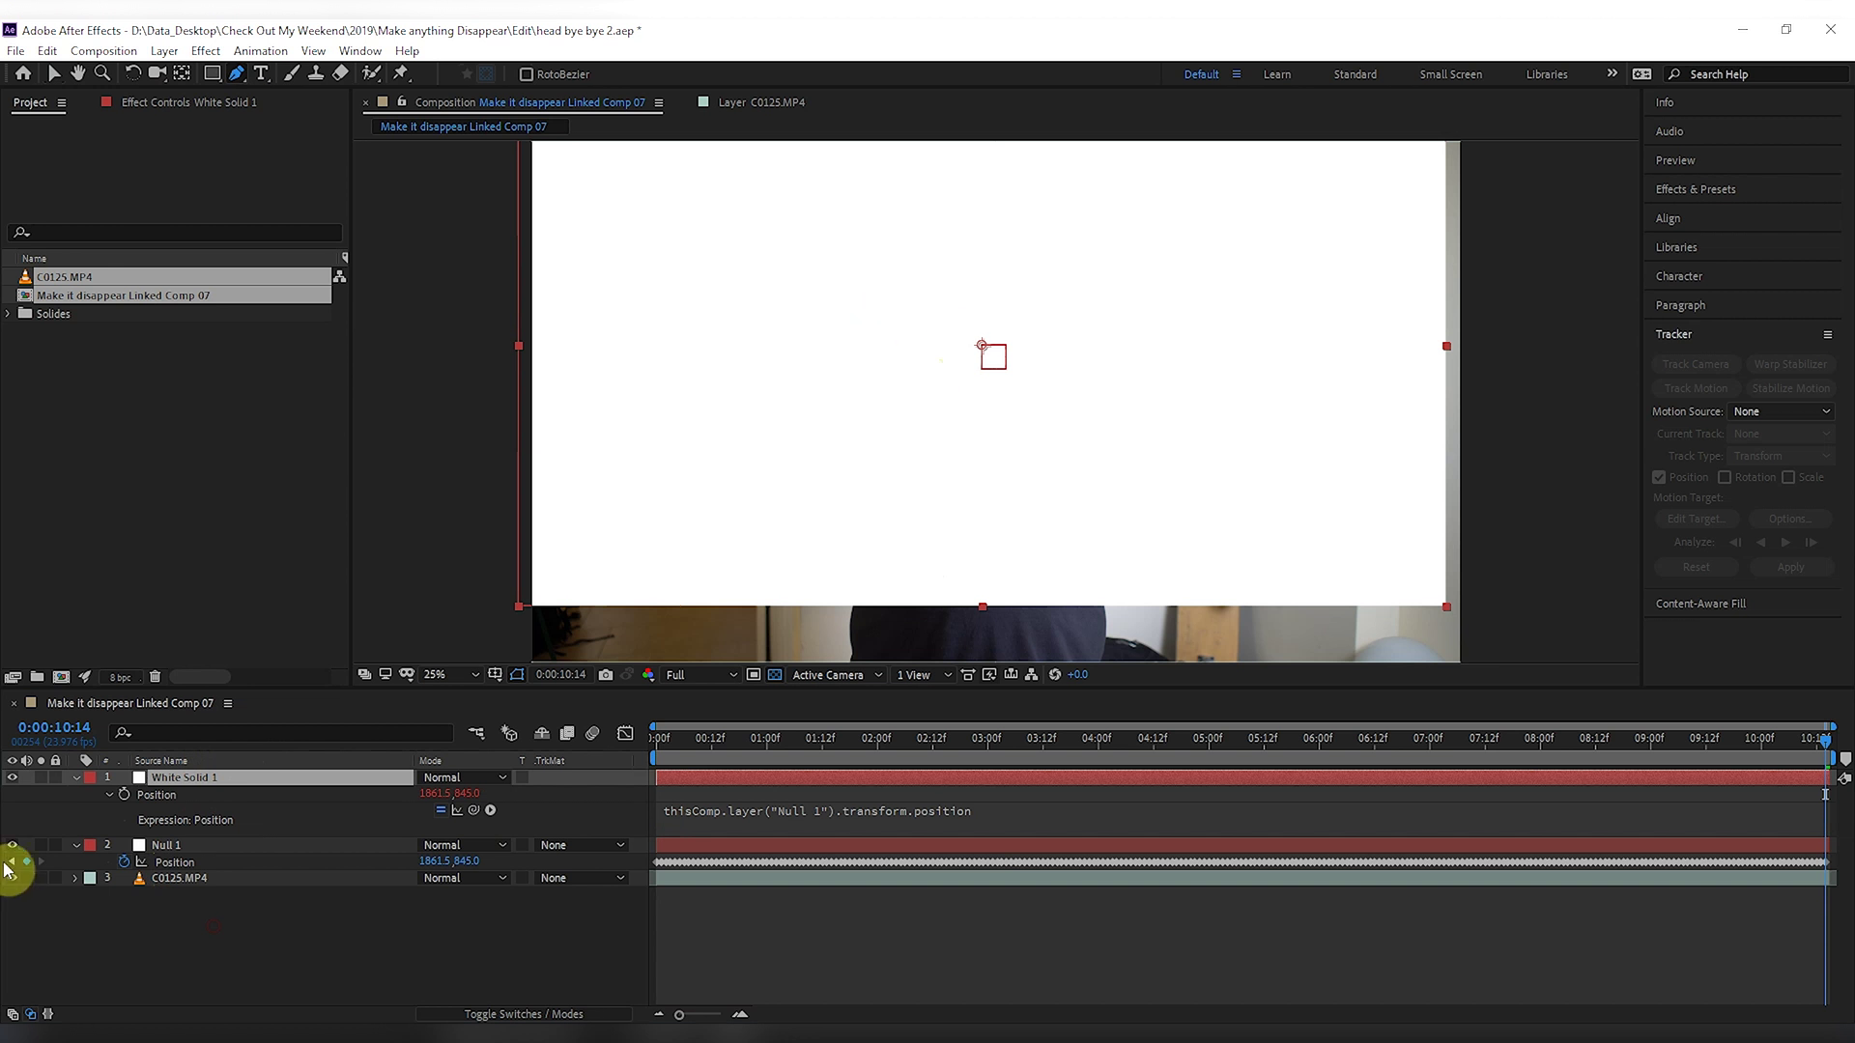
{"action": "key", "text": "t"}
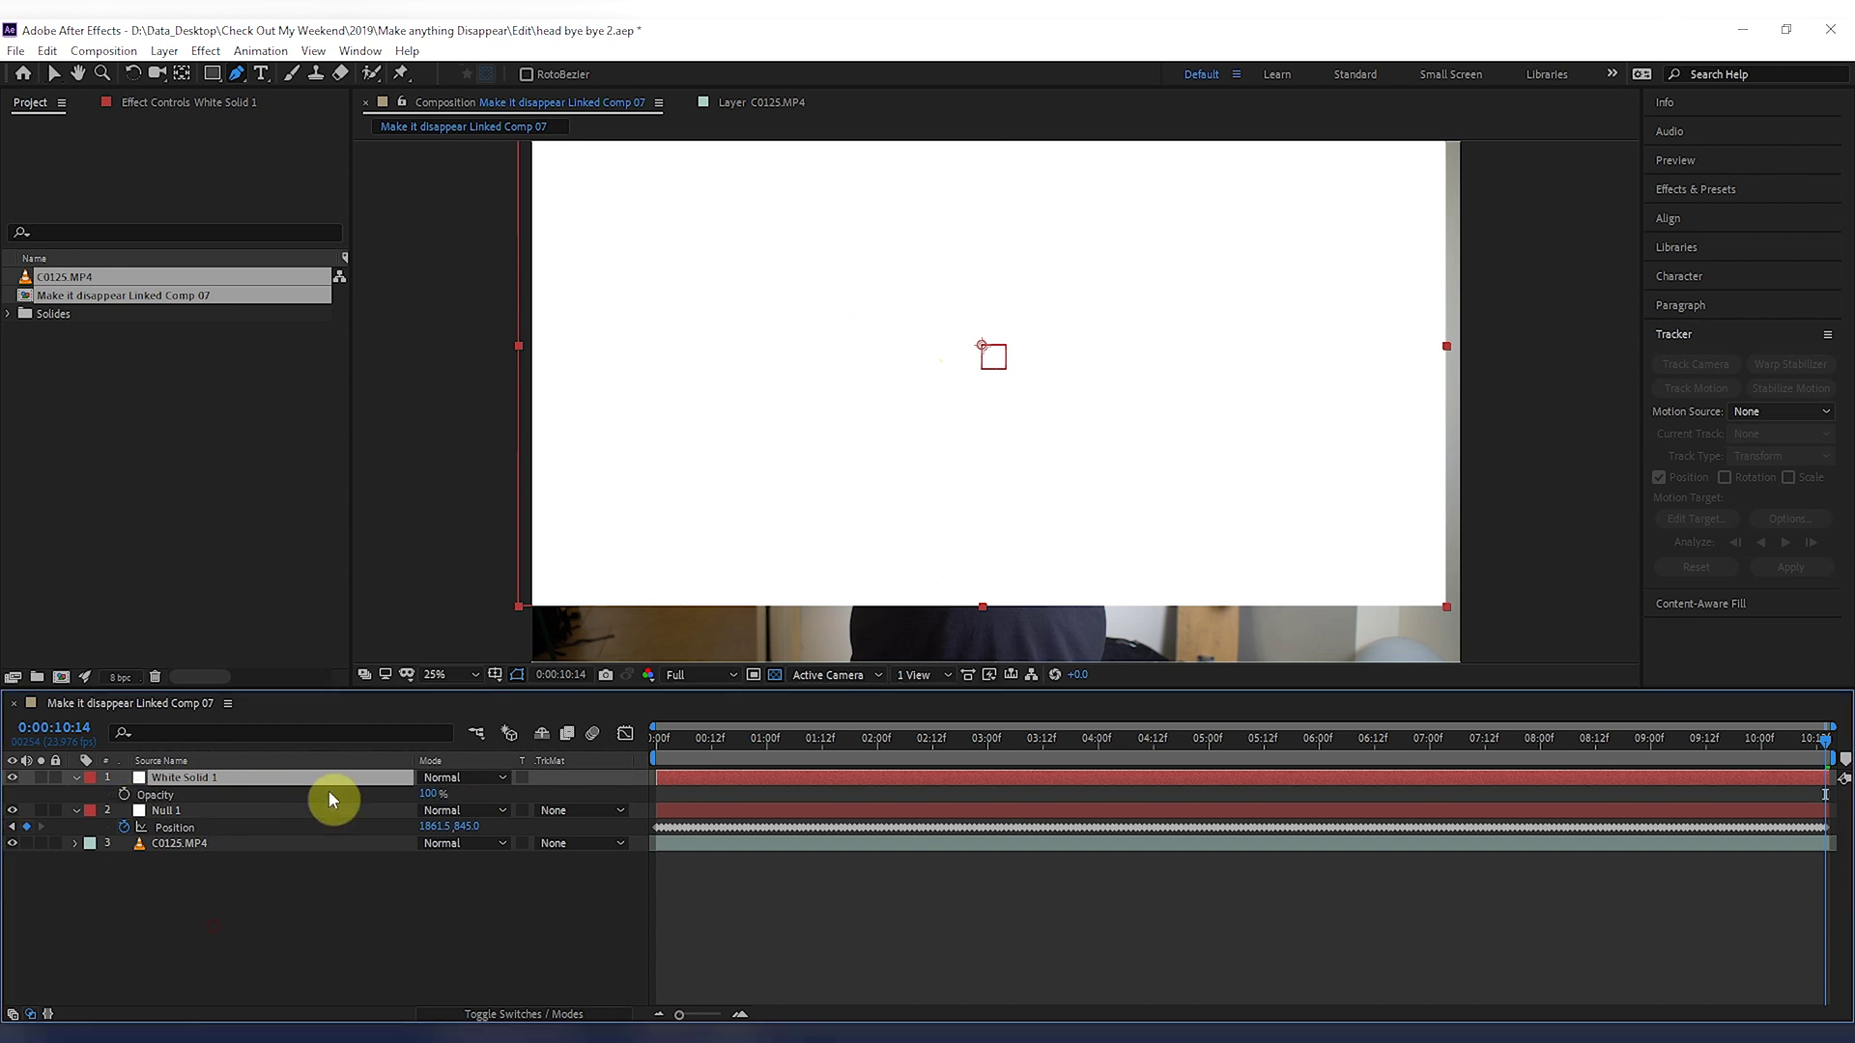
{"action": "left_click_drag", "start_coordinate": [426, 795], "coordinate": [385, 795]}
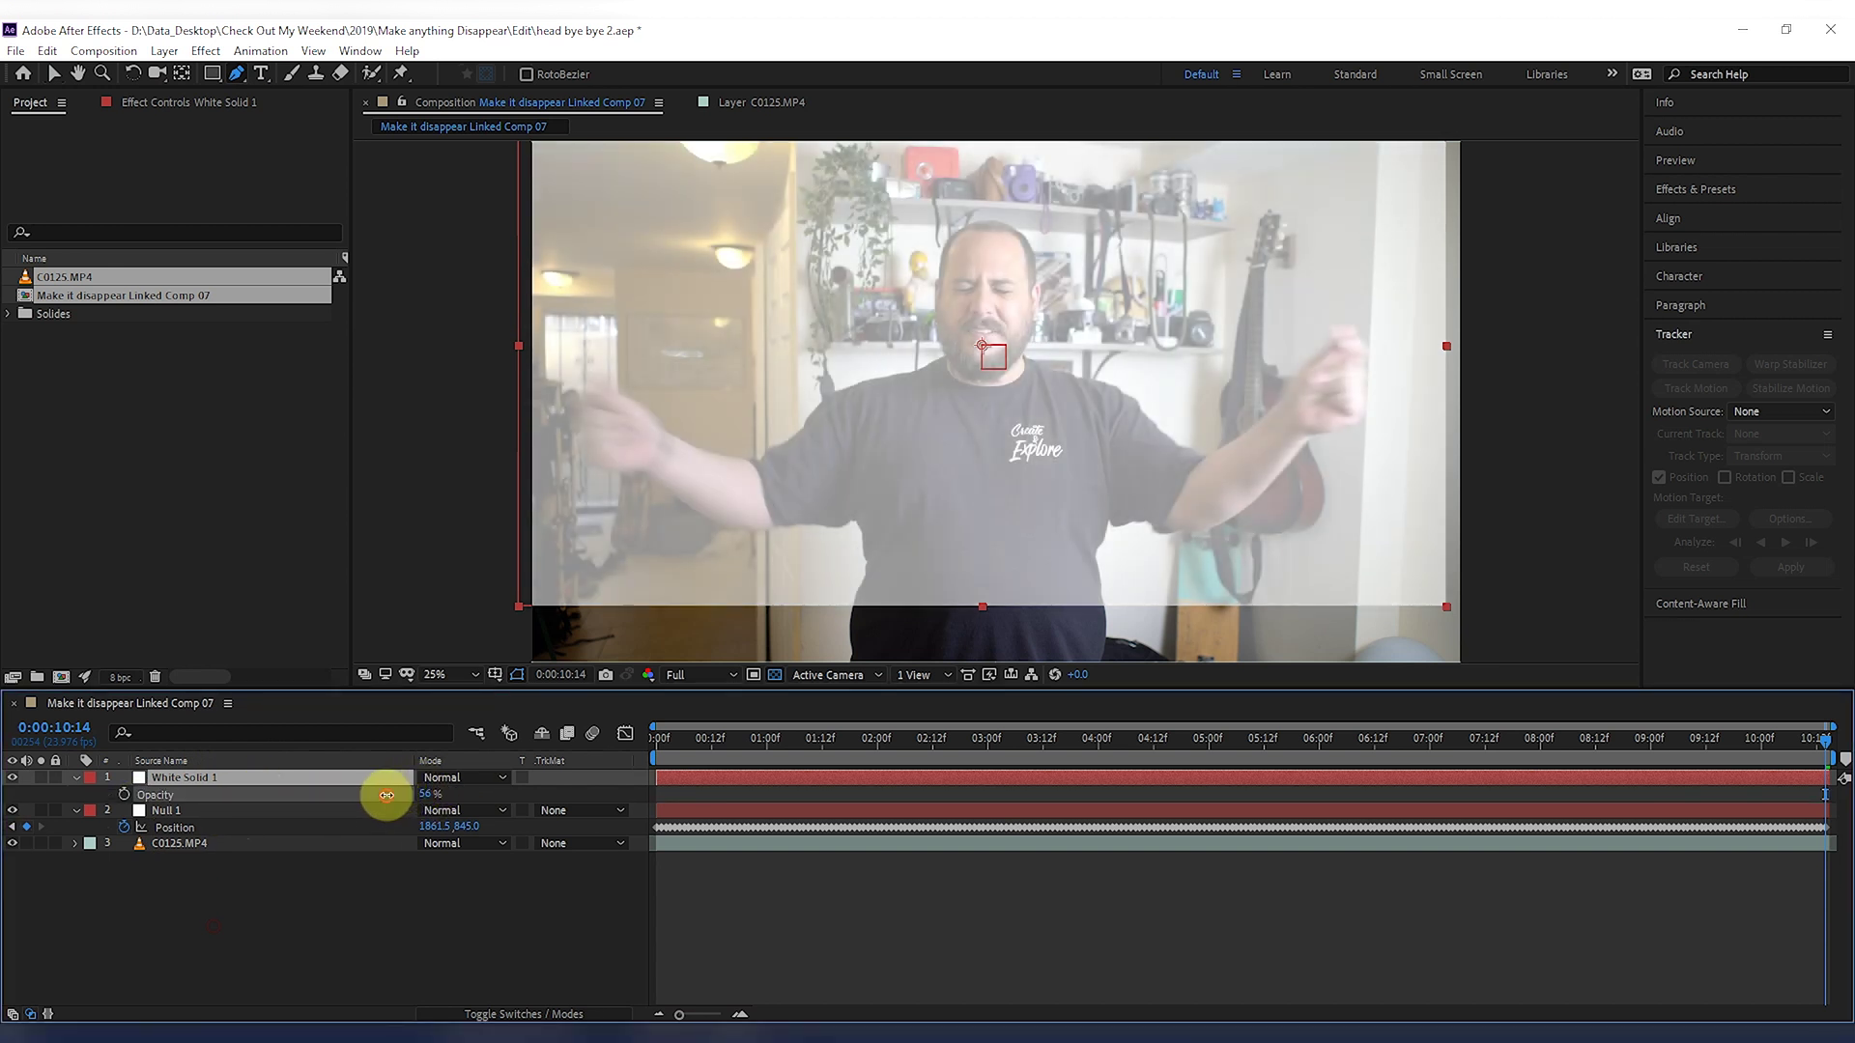
{"action": "scroll", "coordinate": [935, 277], "scroll_direction": "up", "scroll_amount": 2}
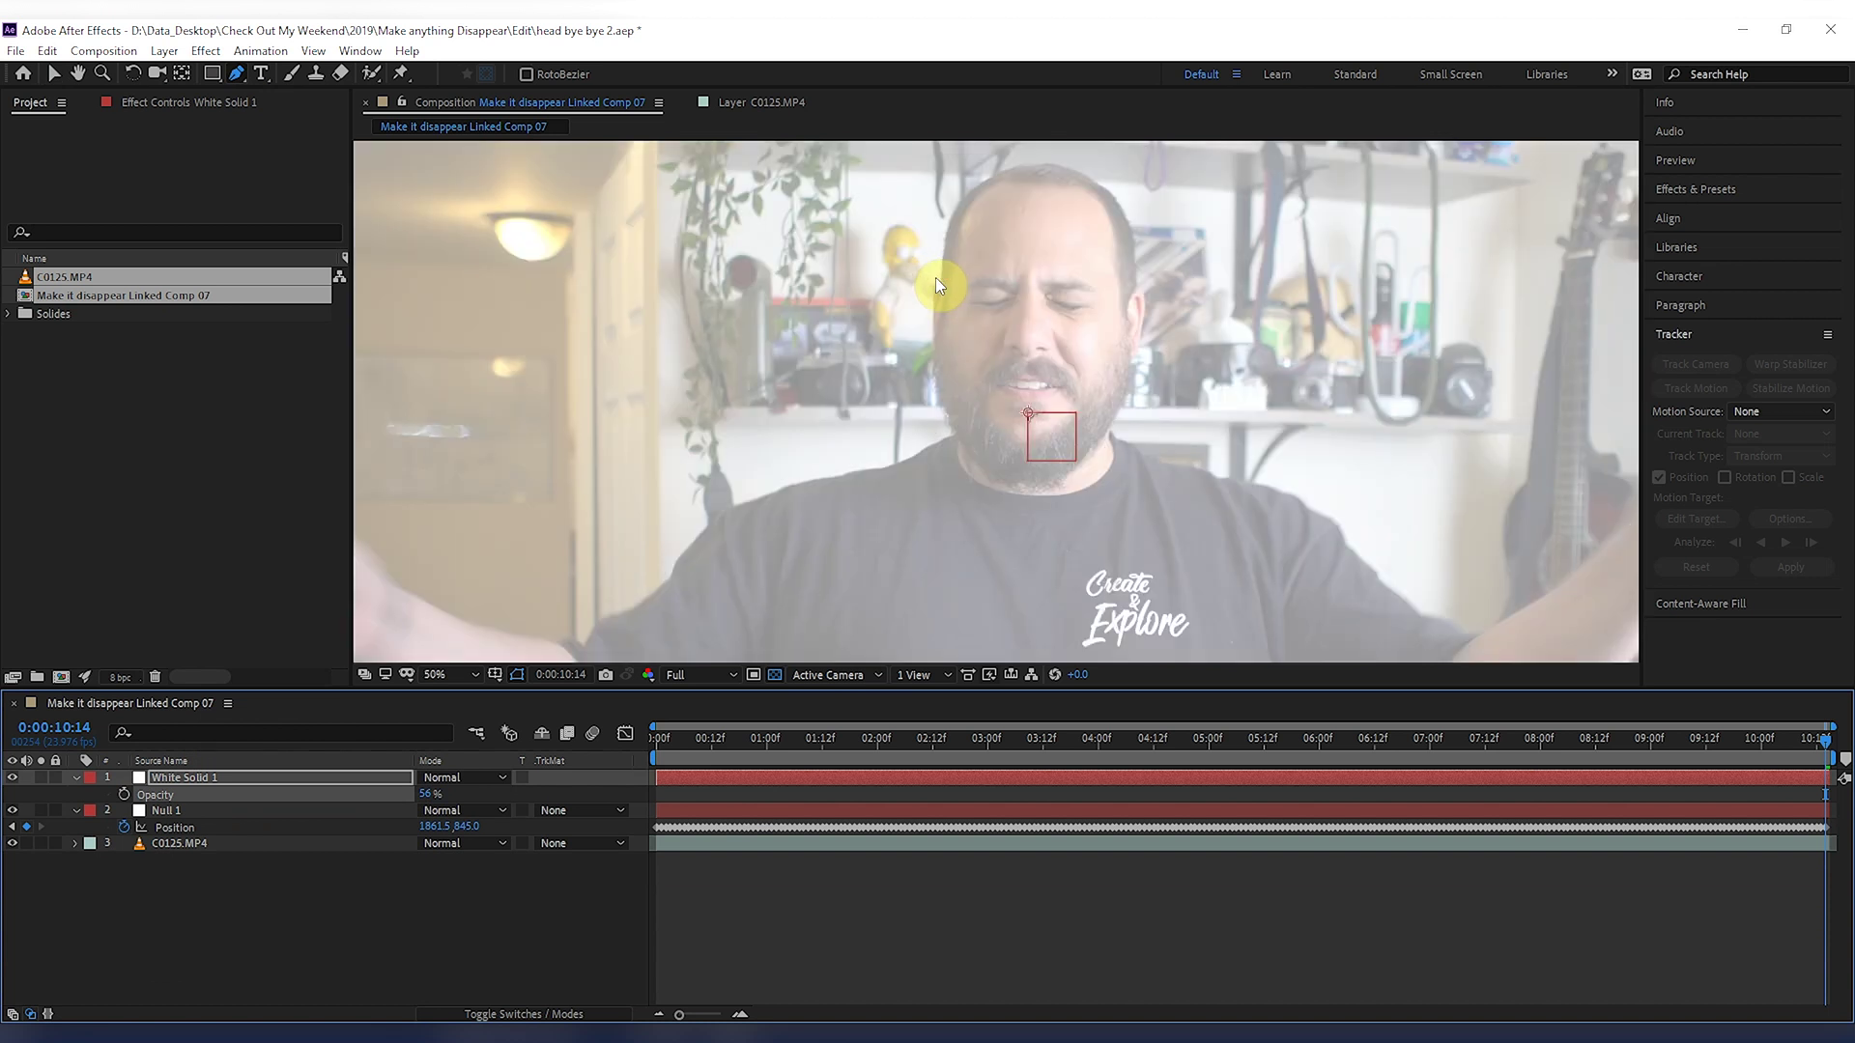
Trace the mask down the left side of the head, along the jaw and under the chin.
{"action": "left_click", "coordinate": [896, 204]}
{"action": "left_click", "coordinate": [910, 344]}
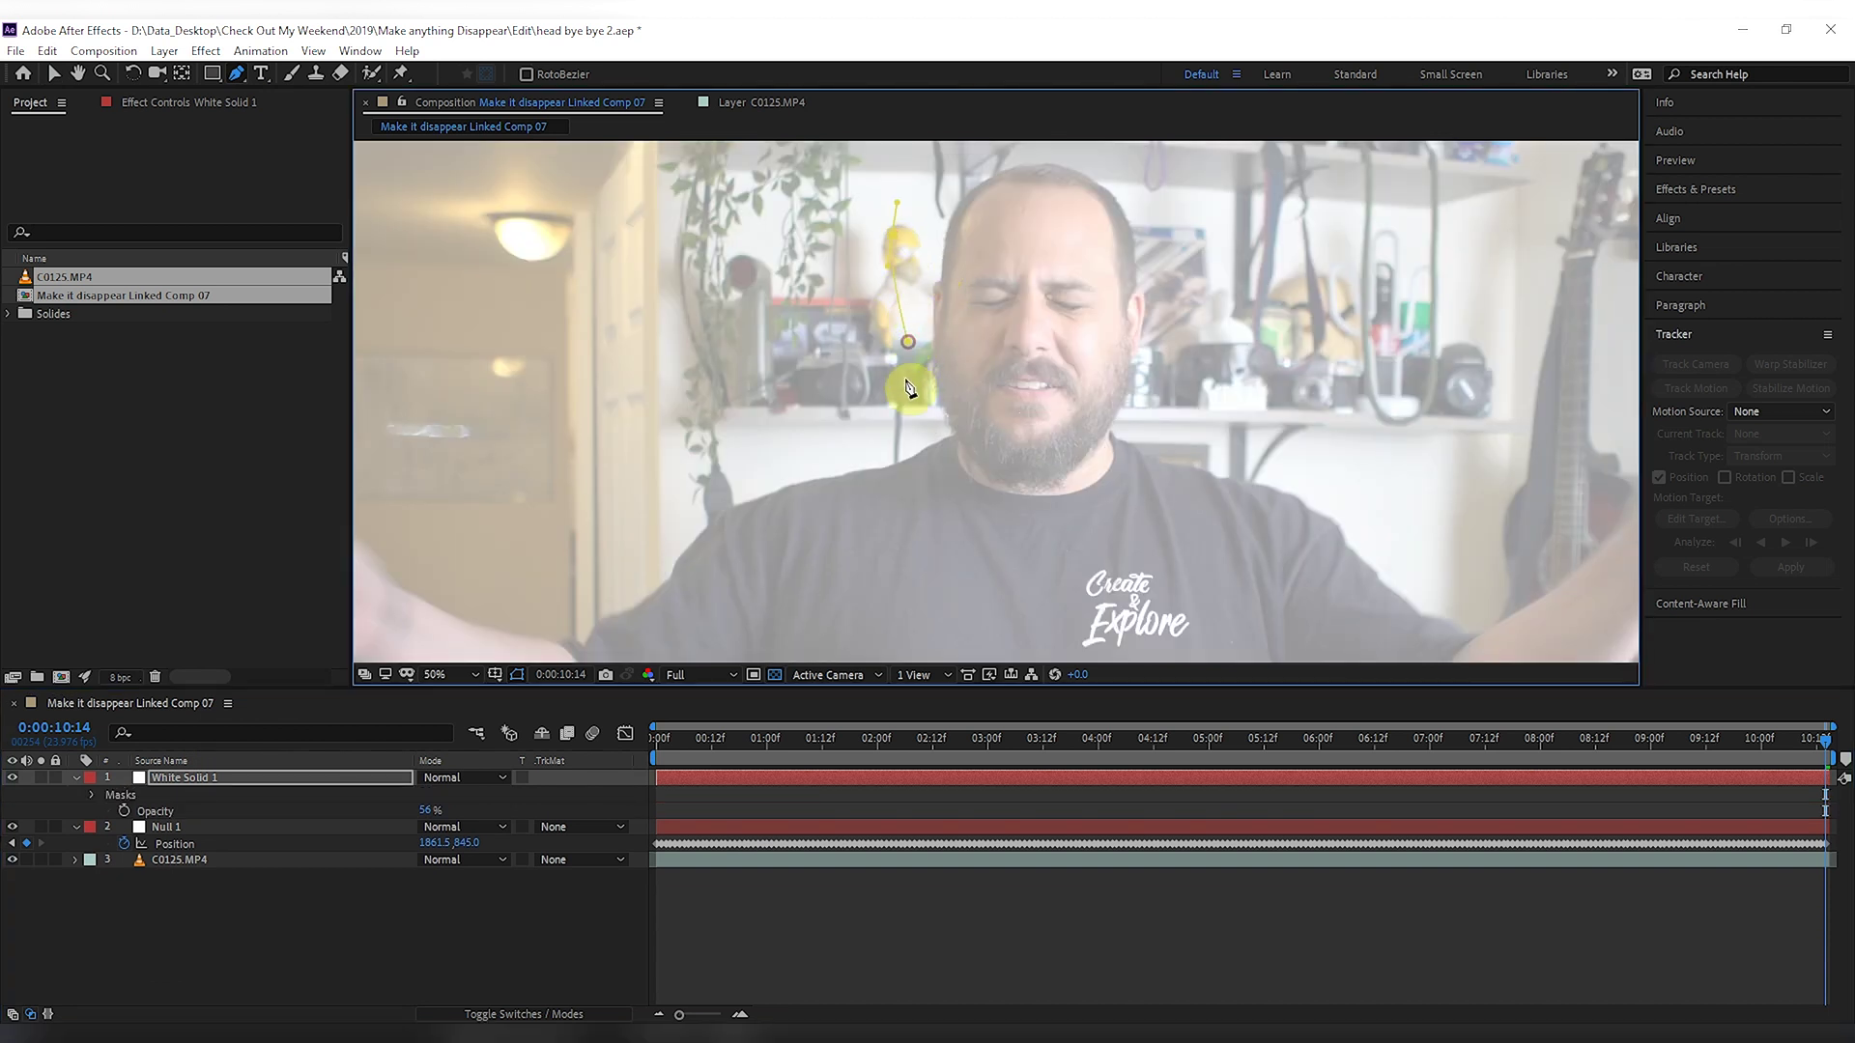
{"action": "left_click", "coordinate": [920, 404]}
{"action": "left_click", "coordinate": [990, 480]}
{"action": "left_click", "coordinate": [1007, 494]}
{"action": "left_click", "coordinate": [1043, 494]}
Trace the right side and top of the head, close the mask, and restore 100% opacity.
{"action": "left_click", "coordinate": [1108, 446]}
{"action": "left_click", "coordinate": [1127, 413]}
{"action": "left_click", "coordinate": [1164, 362]}
{"action": "left_click", "coordinate": [1181, 283]}
{"action": "left_click", "coordinate": [1173, 193]}
{"action": "left_click", "coordinate": [915, 171]}
{"action": "left_click", "coordinate": [897, 202]}
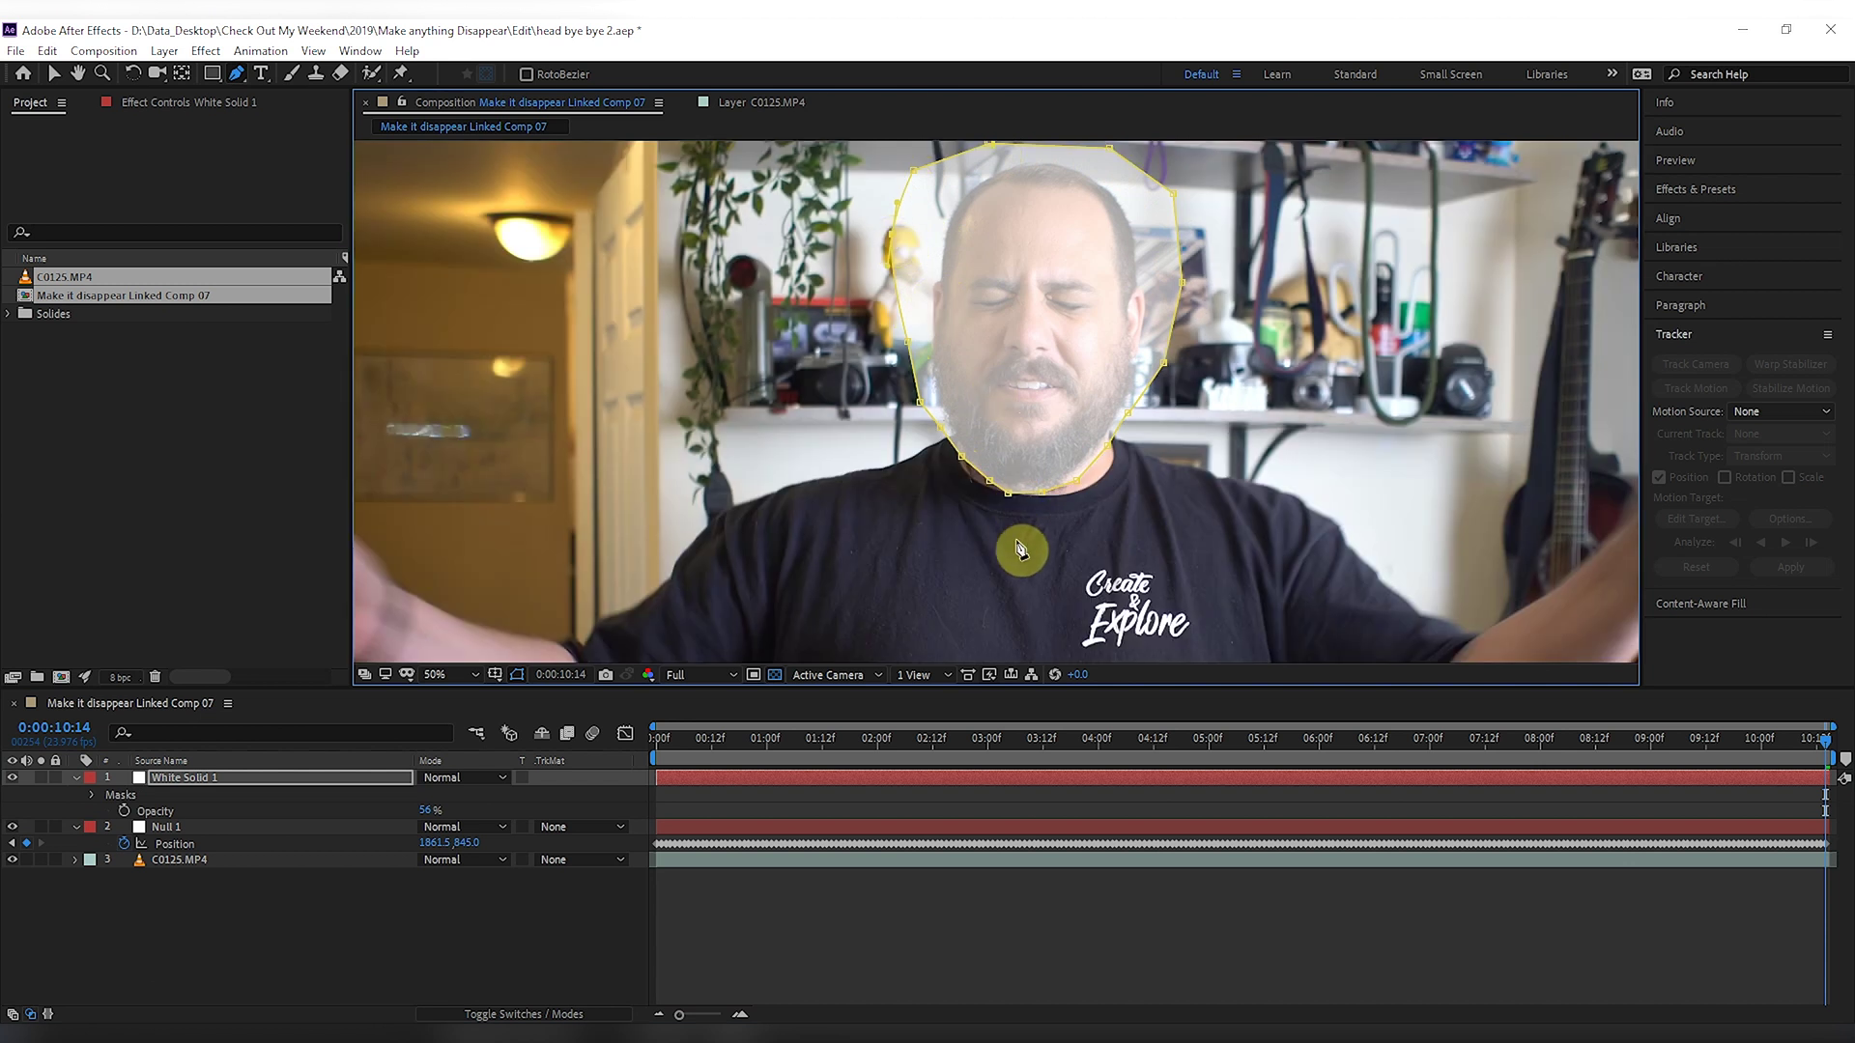
{"action": "left_click_drag", "start_coordinate": [429, 810], "coordinate": [1243, 817]}
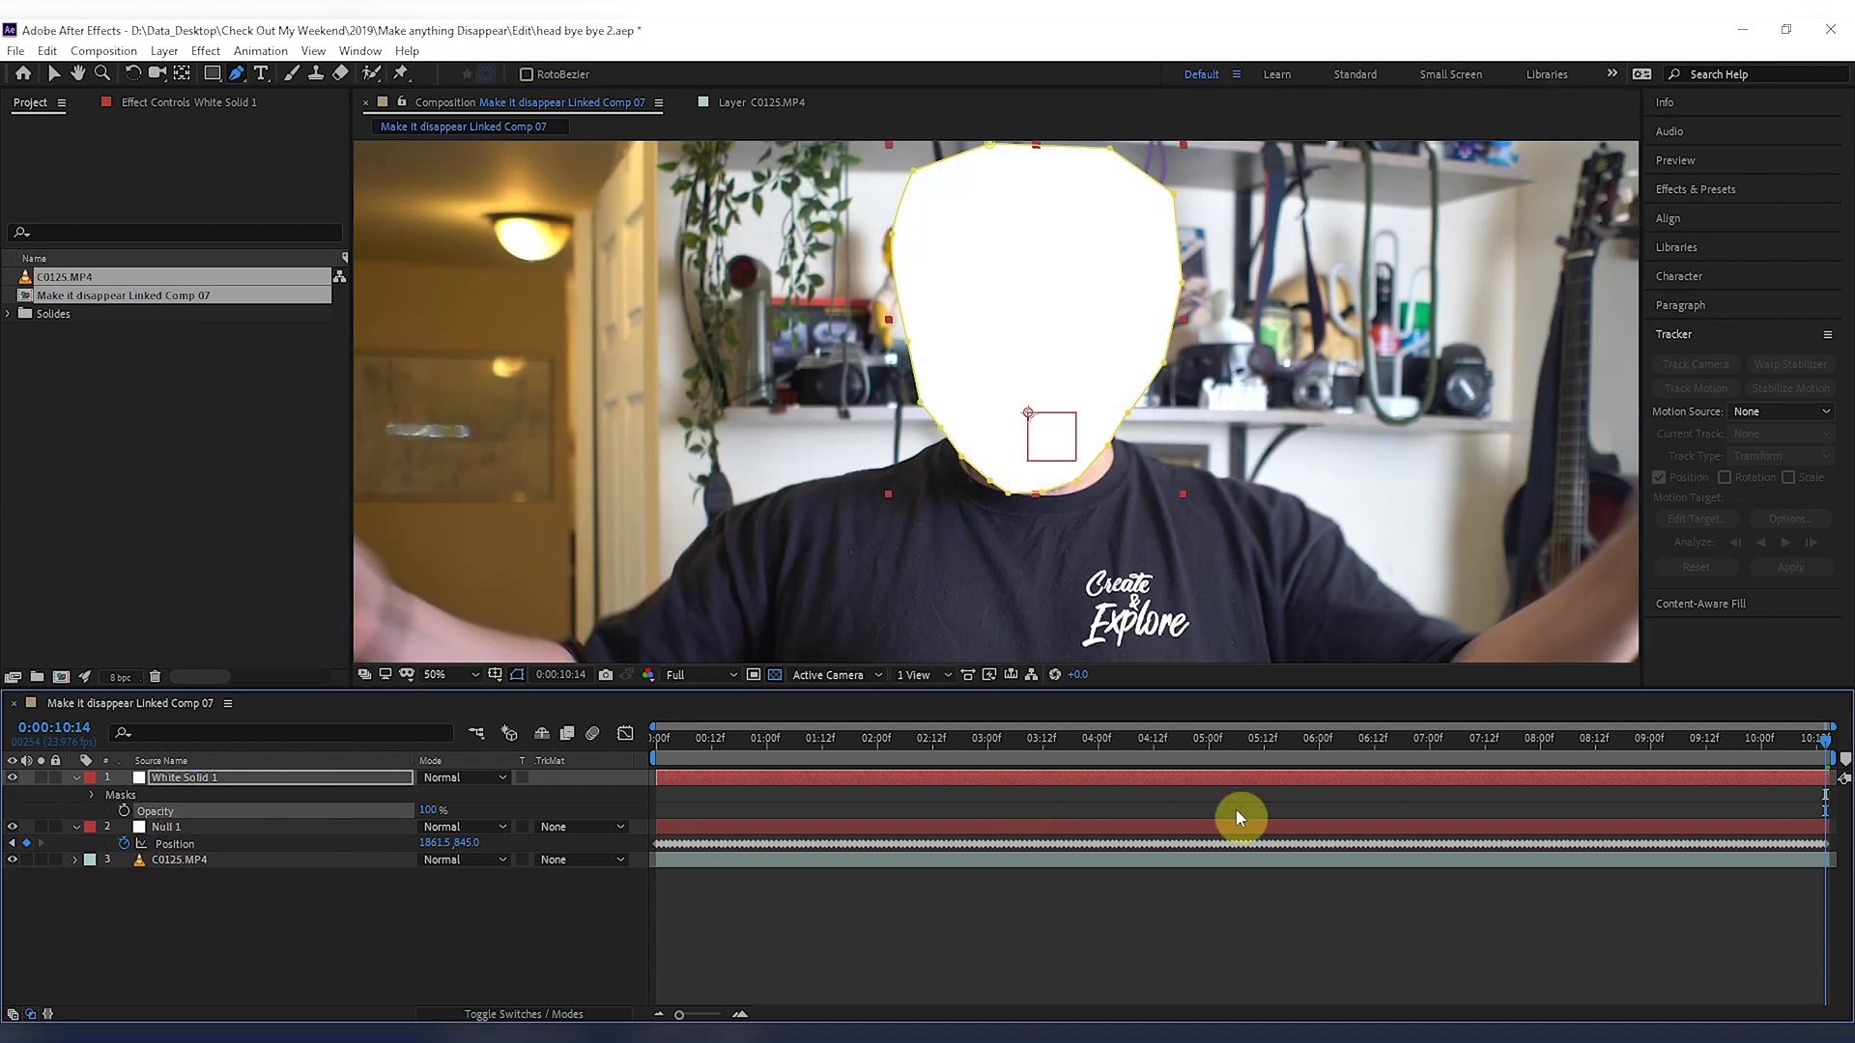
{"action": "left_click", "coordinate": [479, 939]}
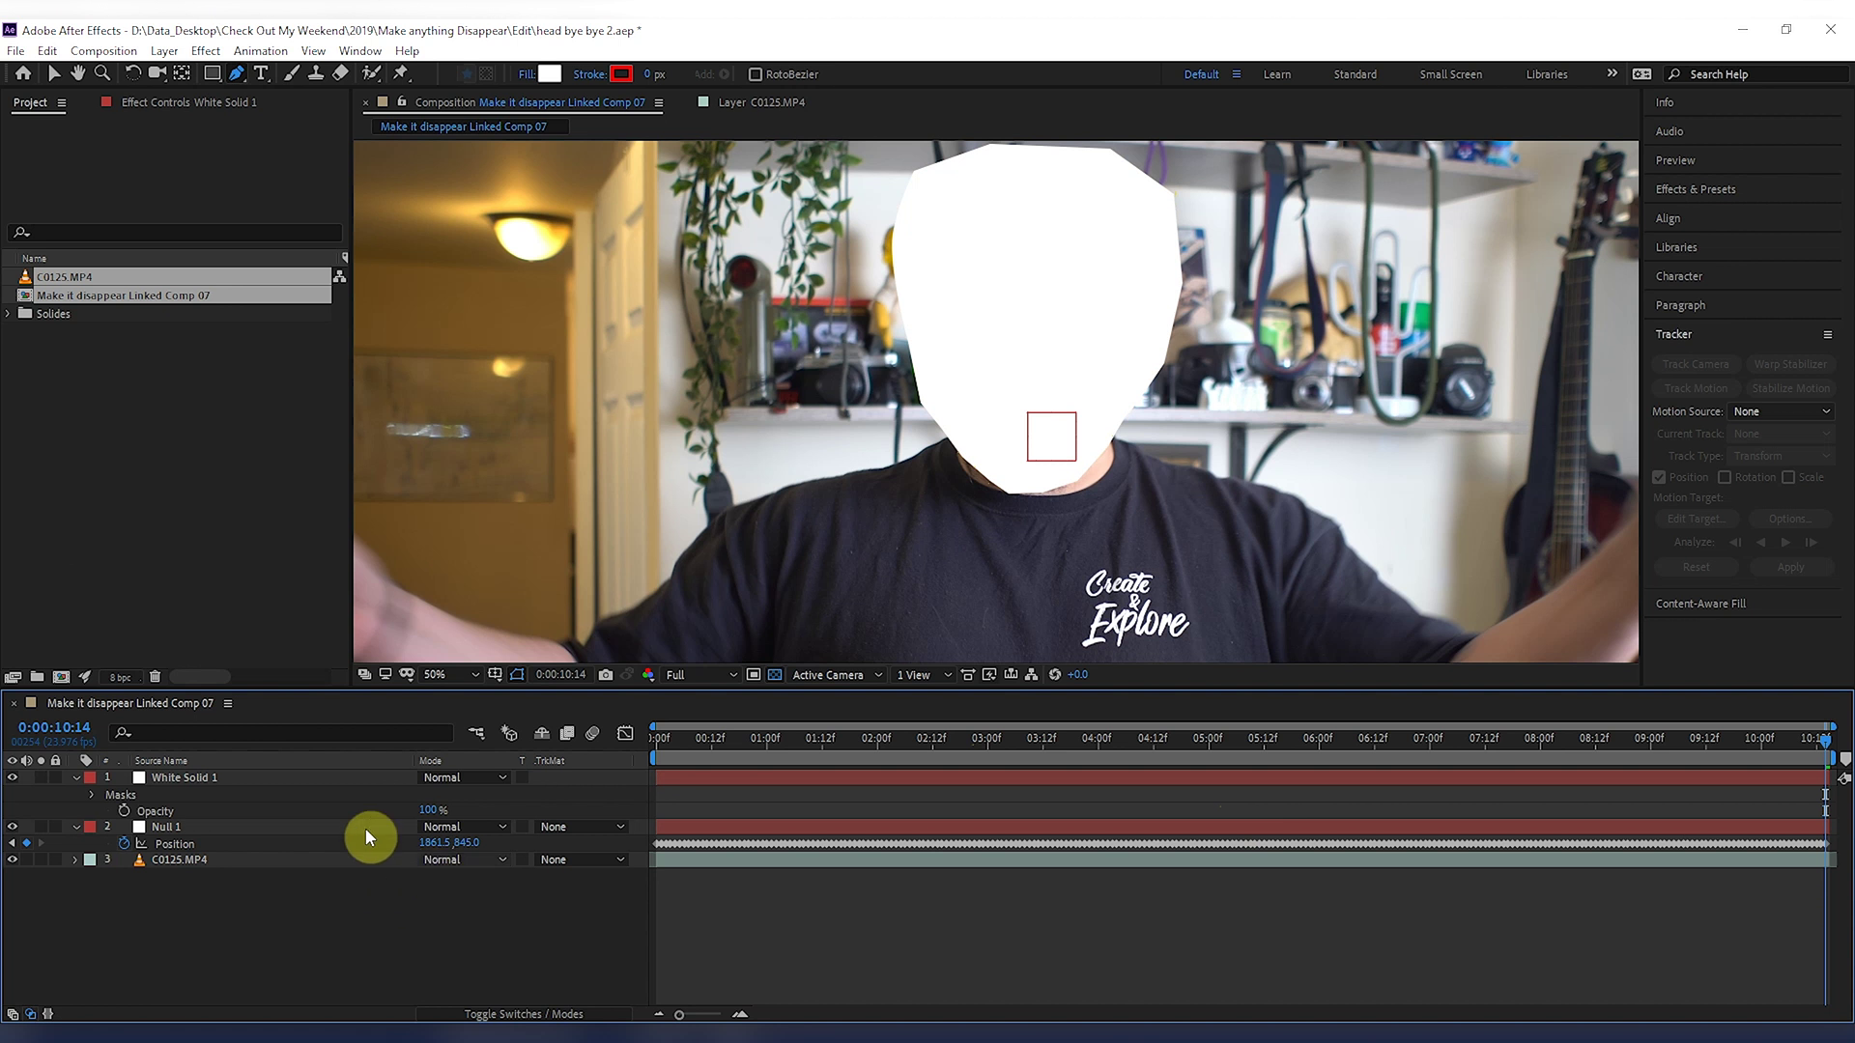
Move White Solid 1 above C0125.MP4 and set the footage's Track Matte to Alpha Inverted Matte.
{"action": "left_click_drag", "start_coordinate": [278, 773], "coordinate": [274, 839]}
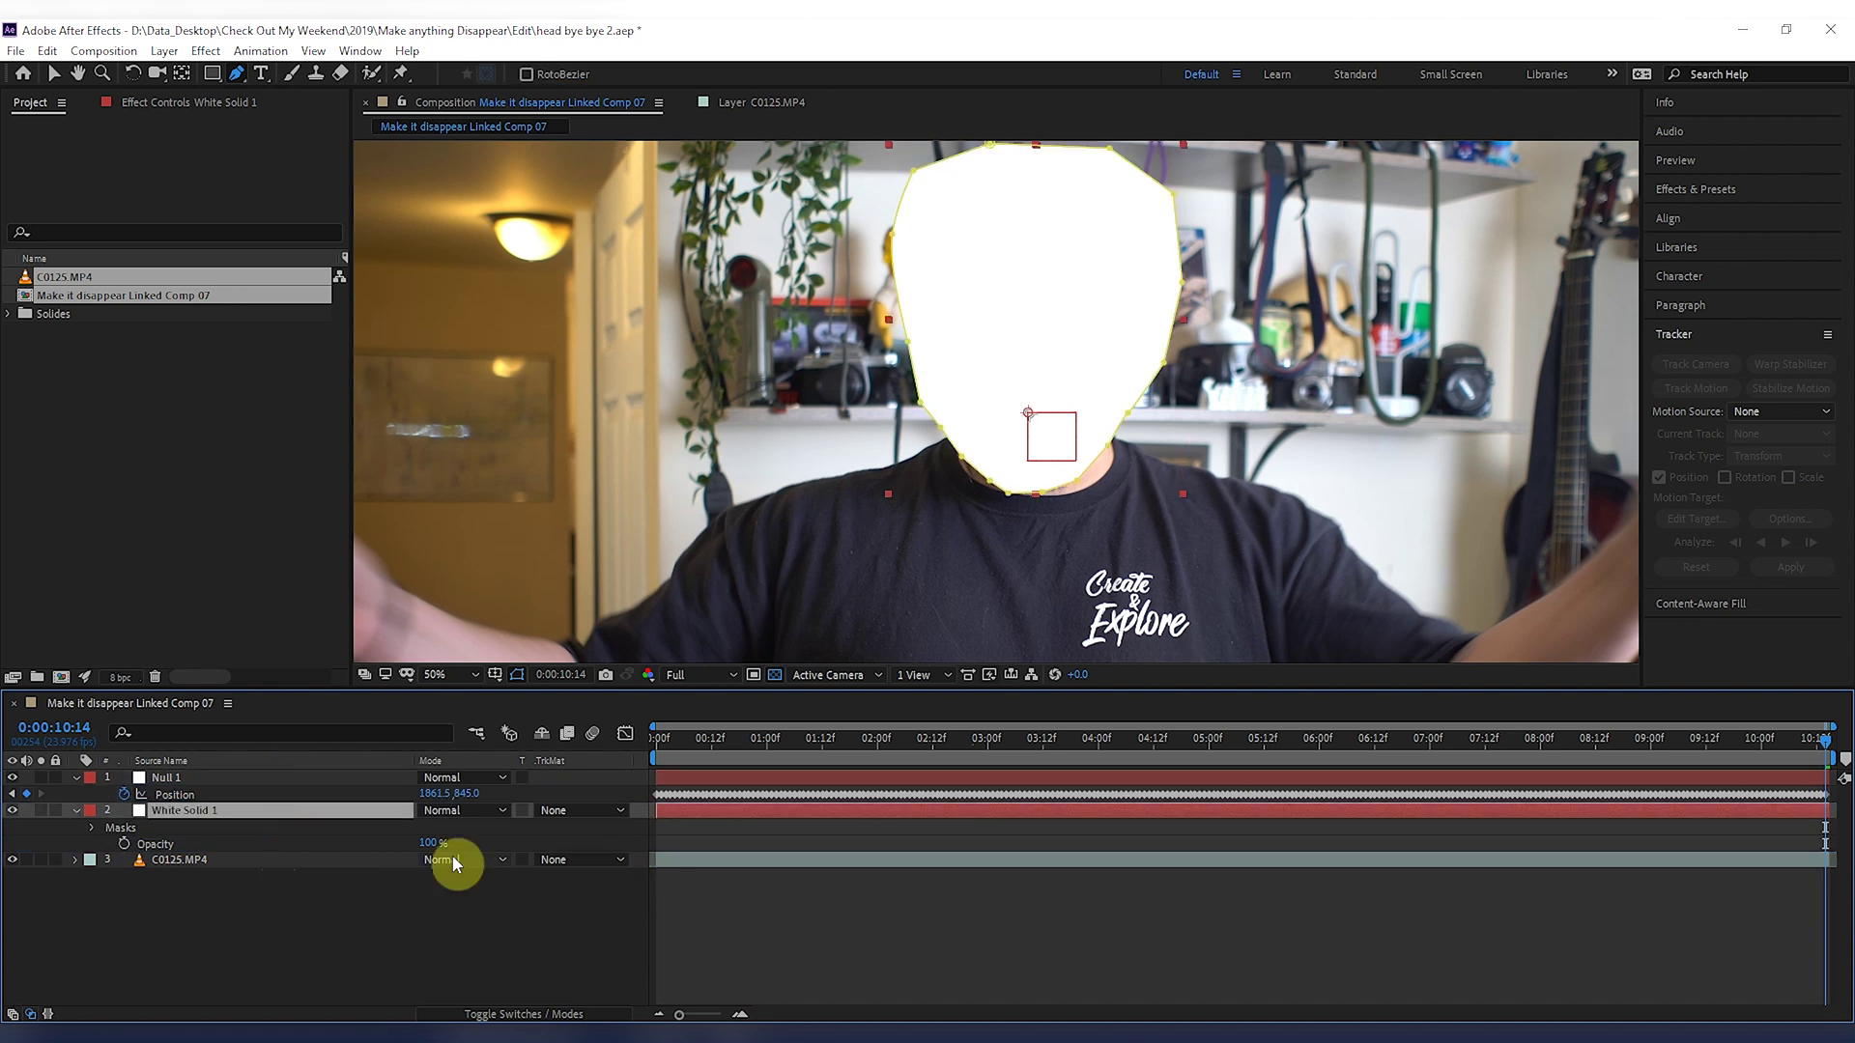
{"action": "left_click", "coordinate": [587, 859]}
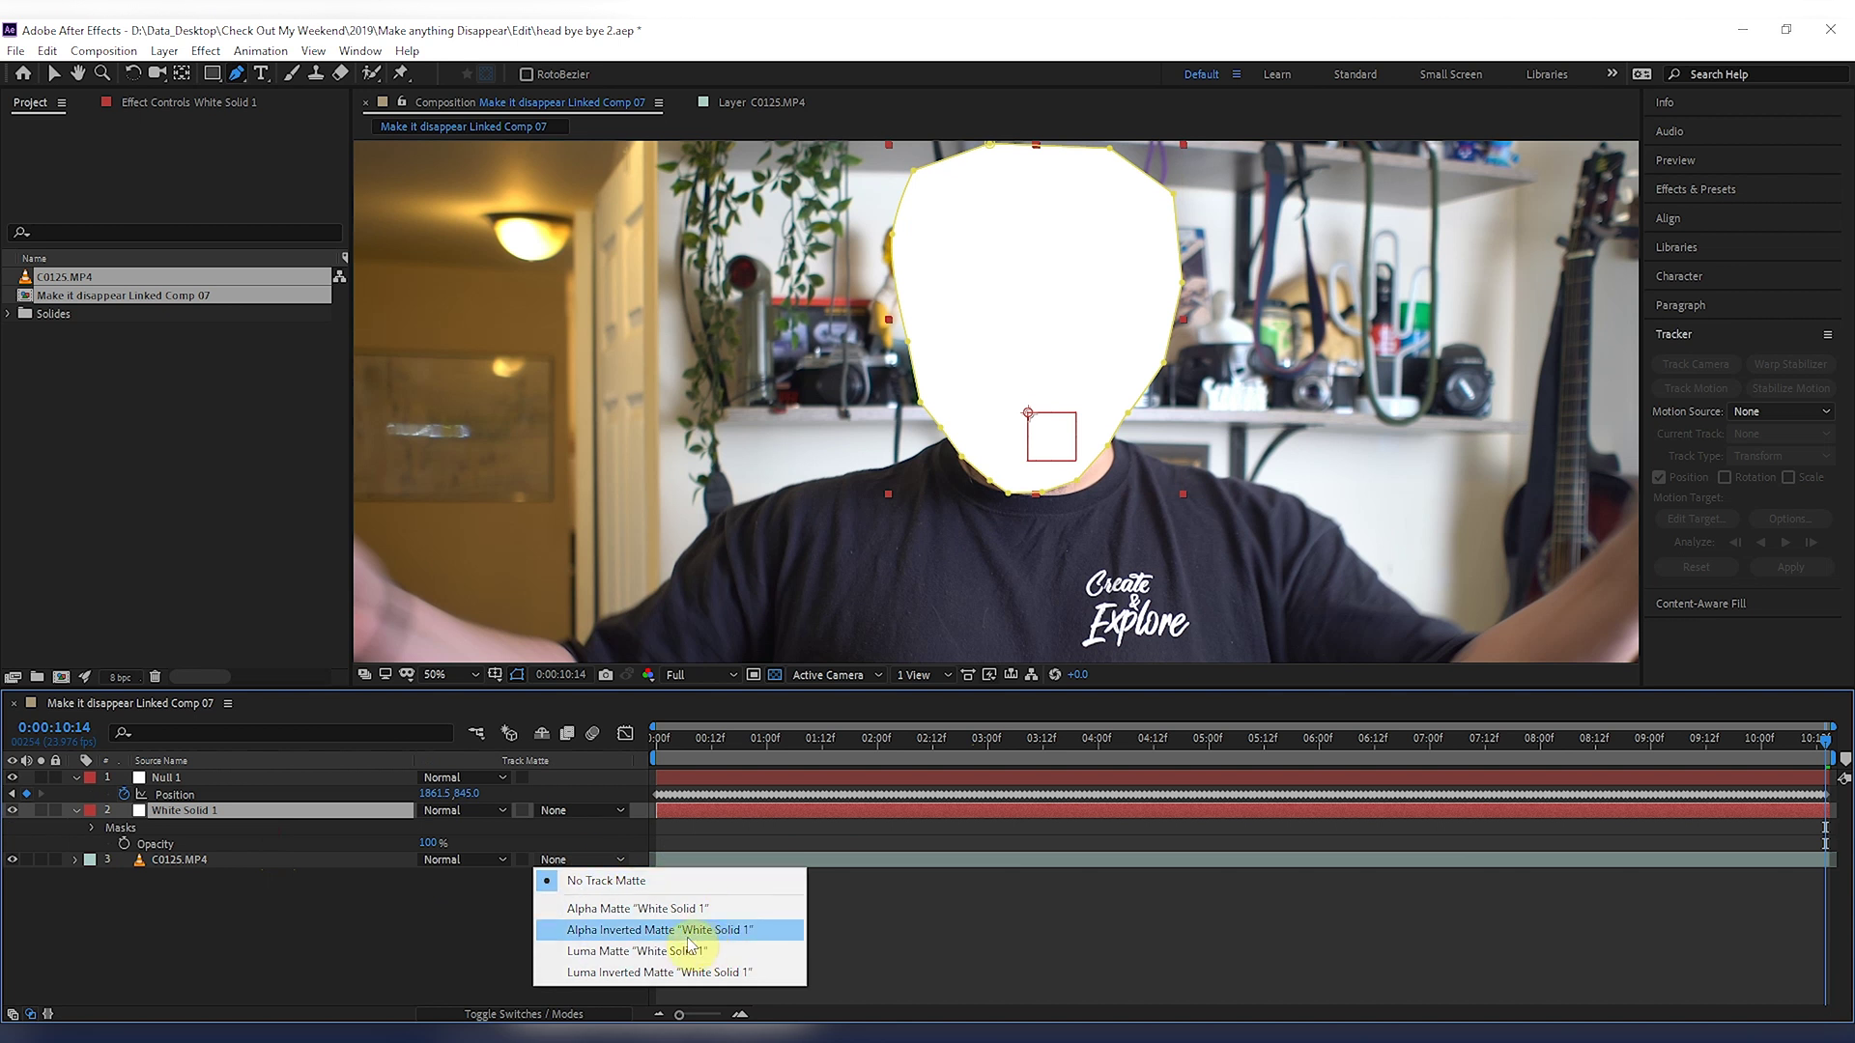
{"action": "left_click", "coordinate": [715, 930]}
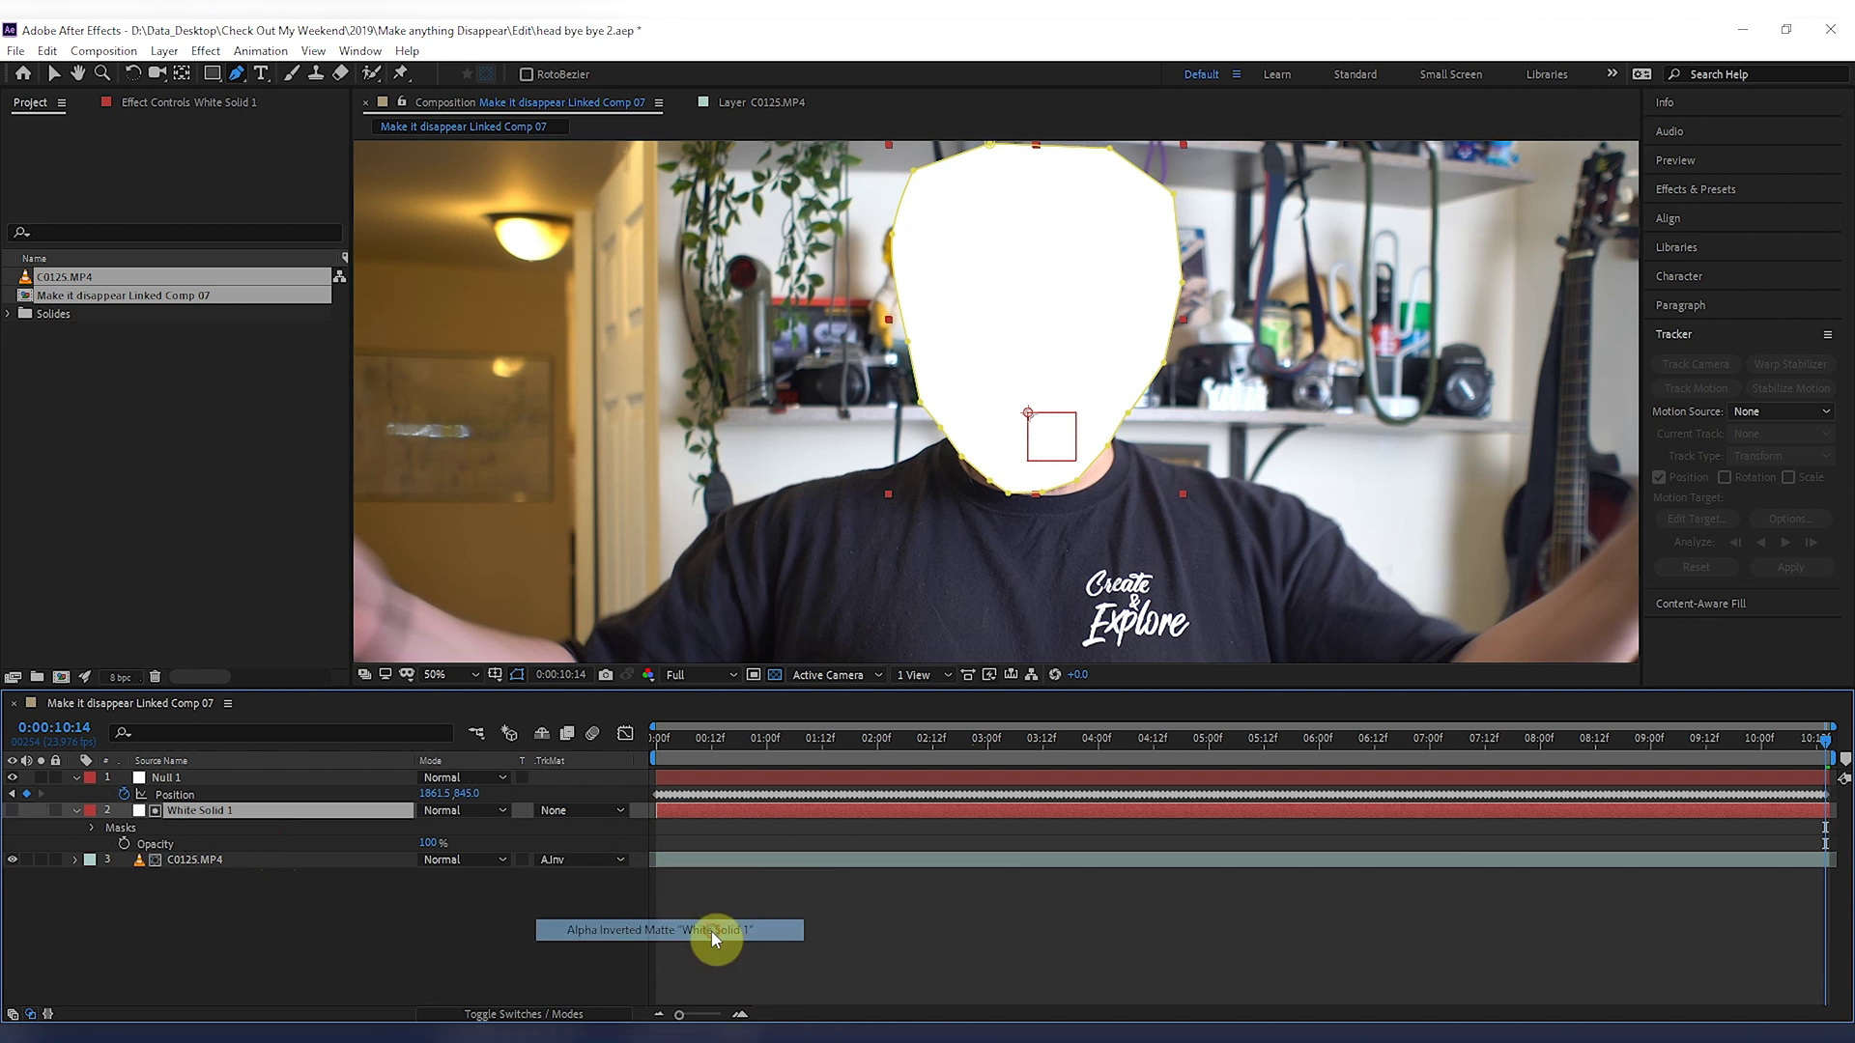
{"action": "scroll", "coordinate": [984, 363], "scroll_direction": "down", "scroll_amount": 2}
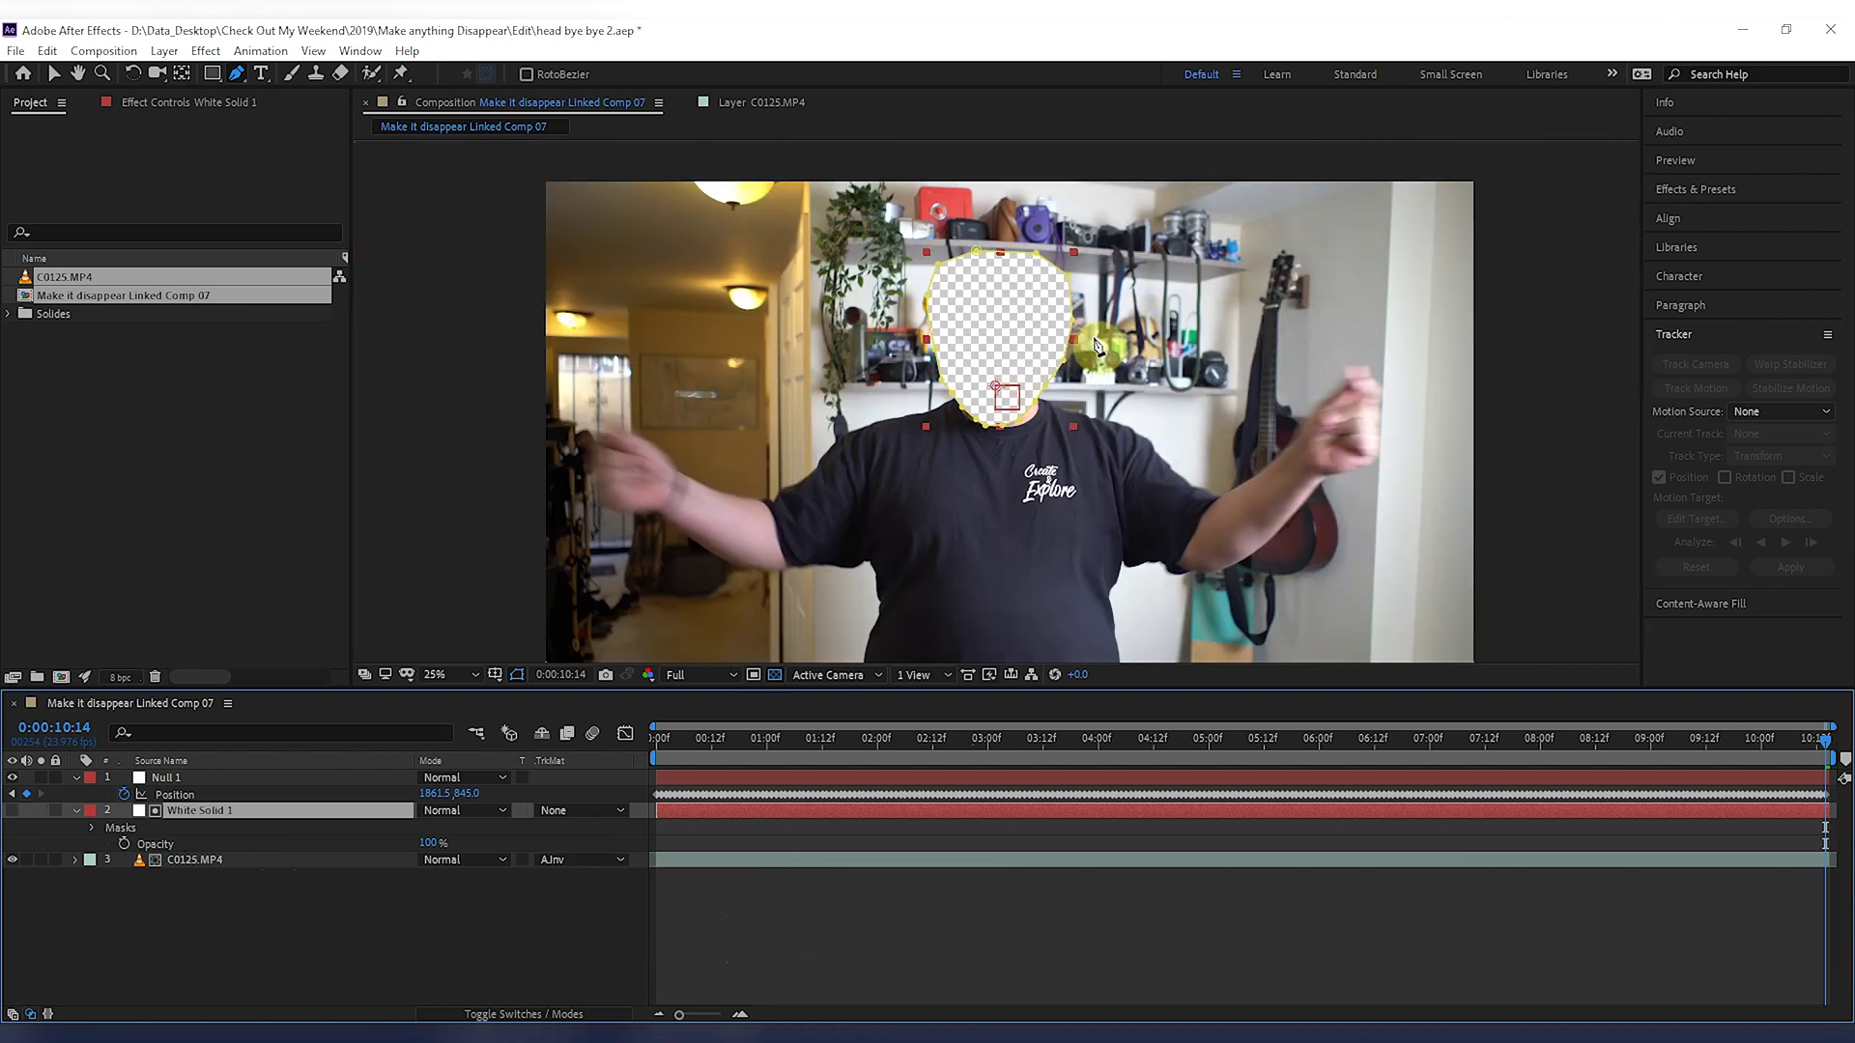
Pan and scrub the composition to check the head cutout, returning to the clip start.
{"action": "key", "text": "space"}
{"action": "left_click_drag", "start_coordinate": [981, 468], "coordinate": [1105, 391]}
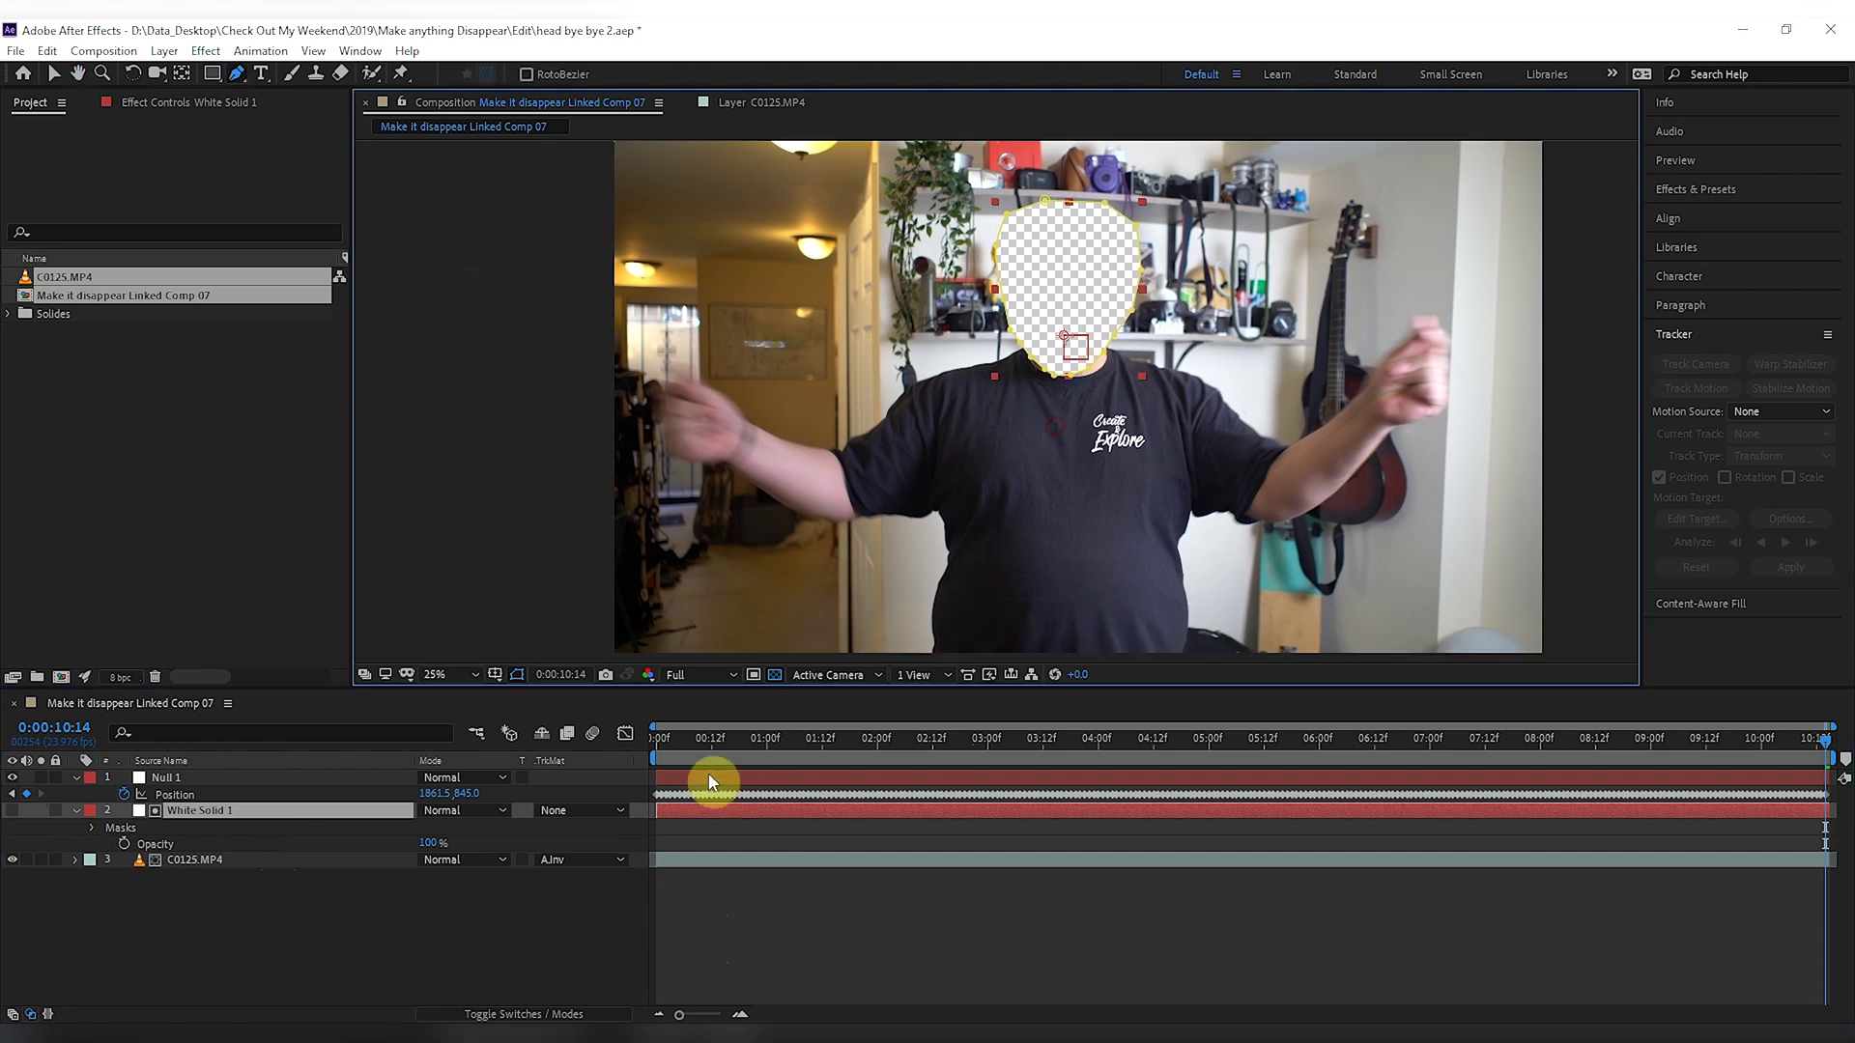
{"action": "mouse_move", "coordinate": [661, 741]}
{"action": "left_mouse_down"}
{"action": "mouse_move", "coordinate": [836, 750]}
{"action": "mouse_move", "coordinate": [693, 750]}
{"action": "left_mouse_up"}
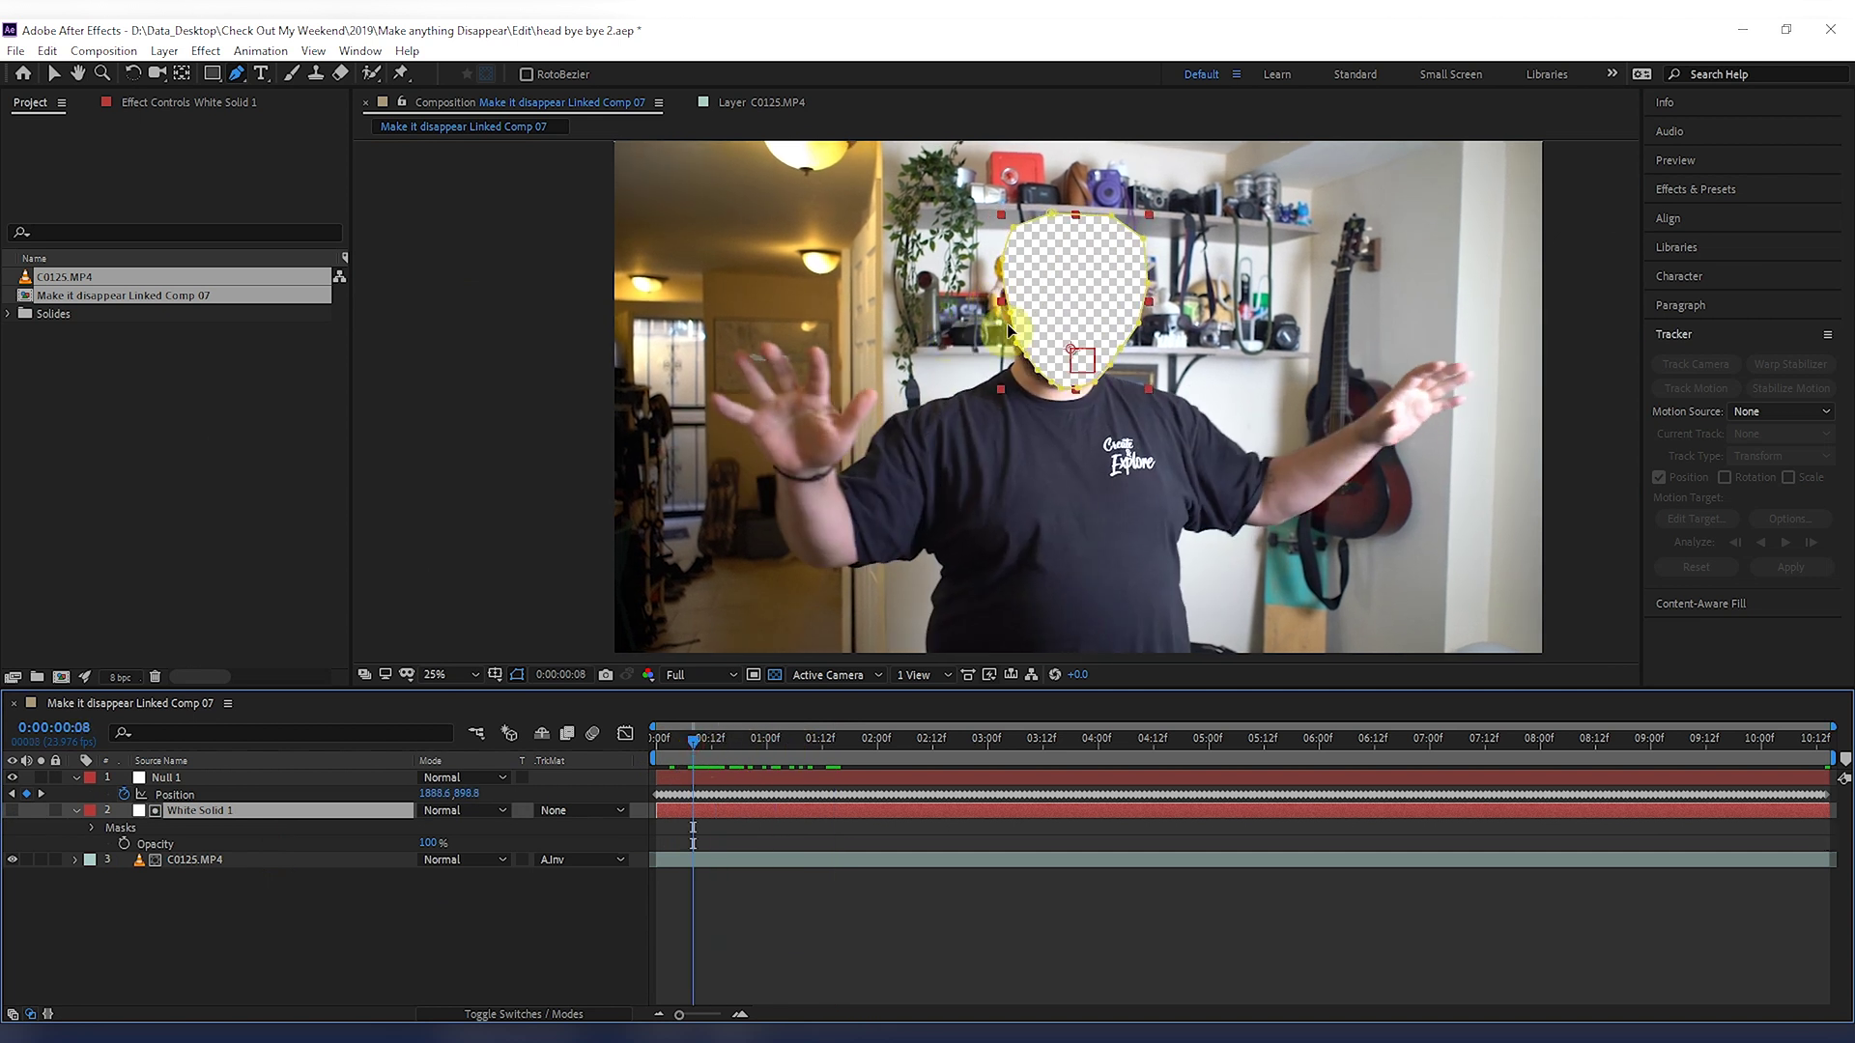
{"action": "key", "text": "v"}
{"action": "key", "text": "m"}
{"action": "key", "text": "Home"}
{"action": "left_click", "coordinate": [675, 874]}
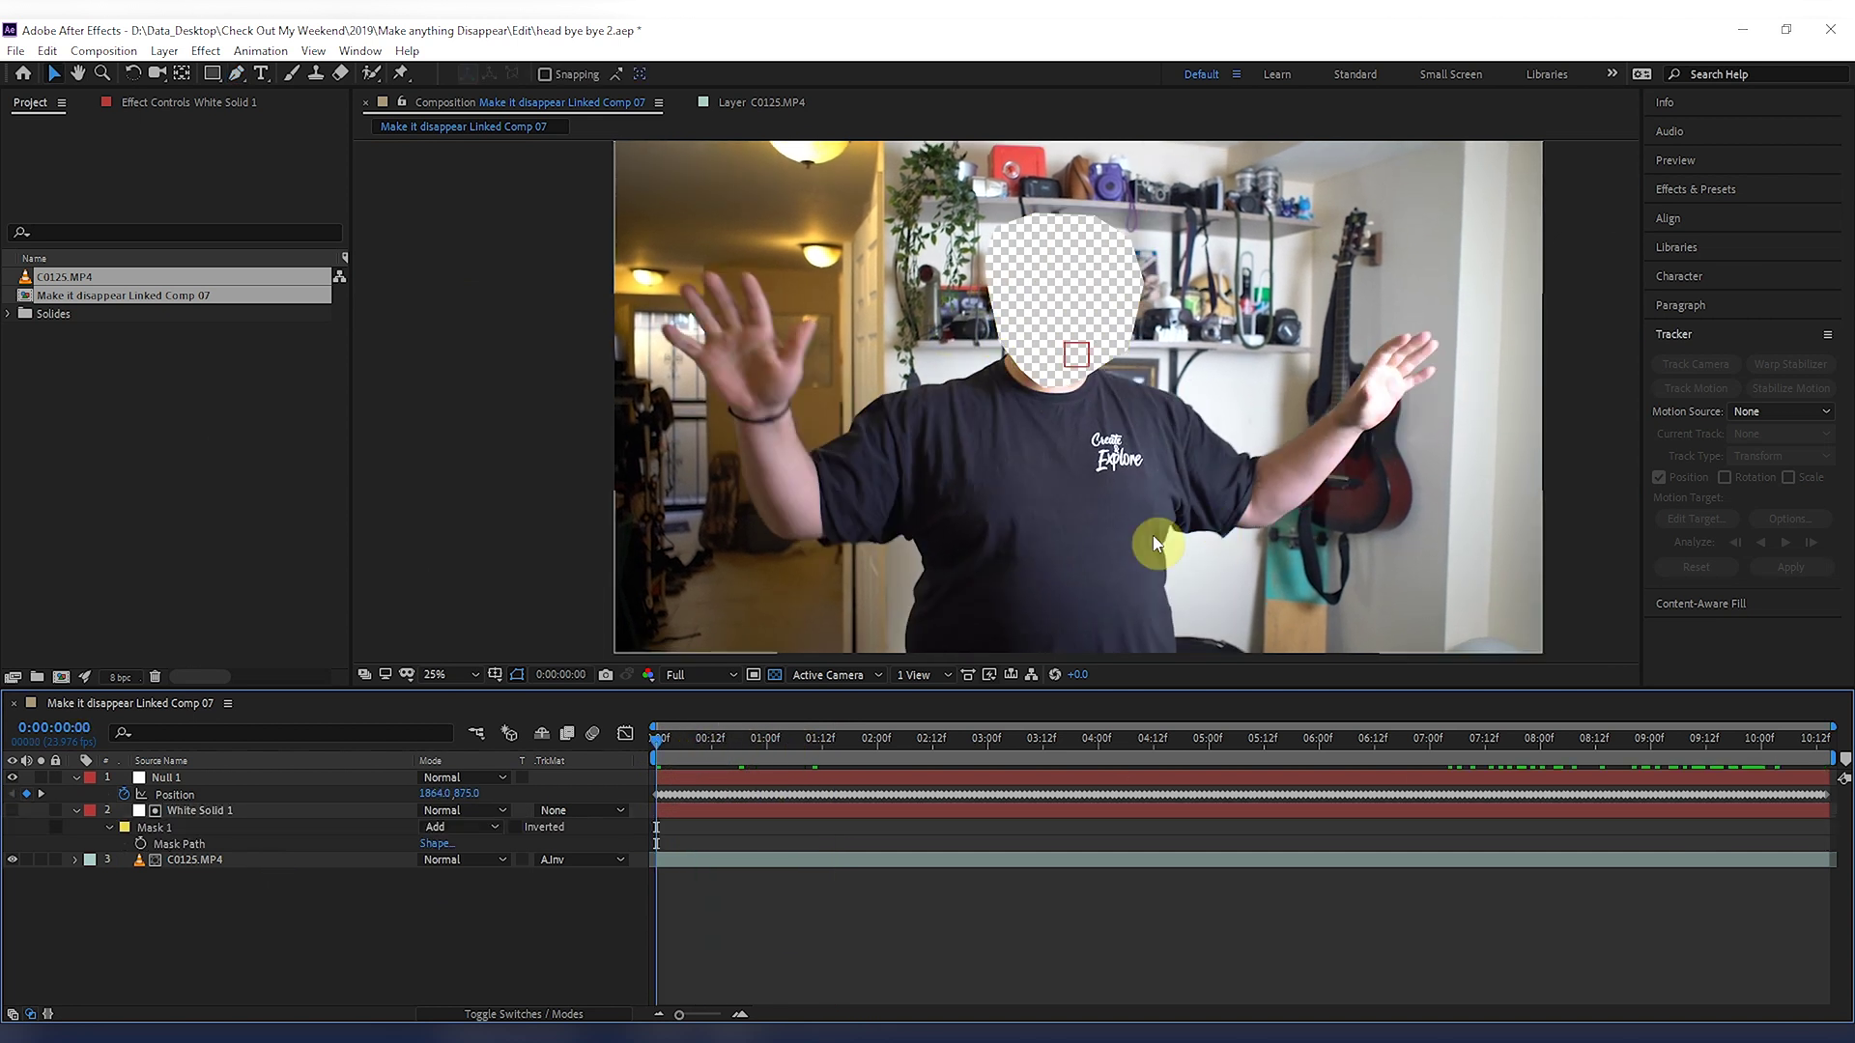
{"action": "scroll", "coordinate": [1067, 338], "scroll_direction": "up", "scroll_amount": 2}
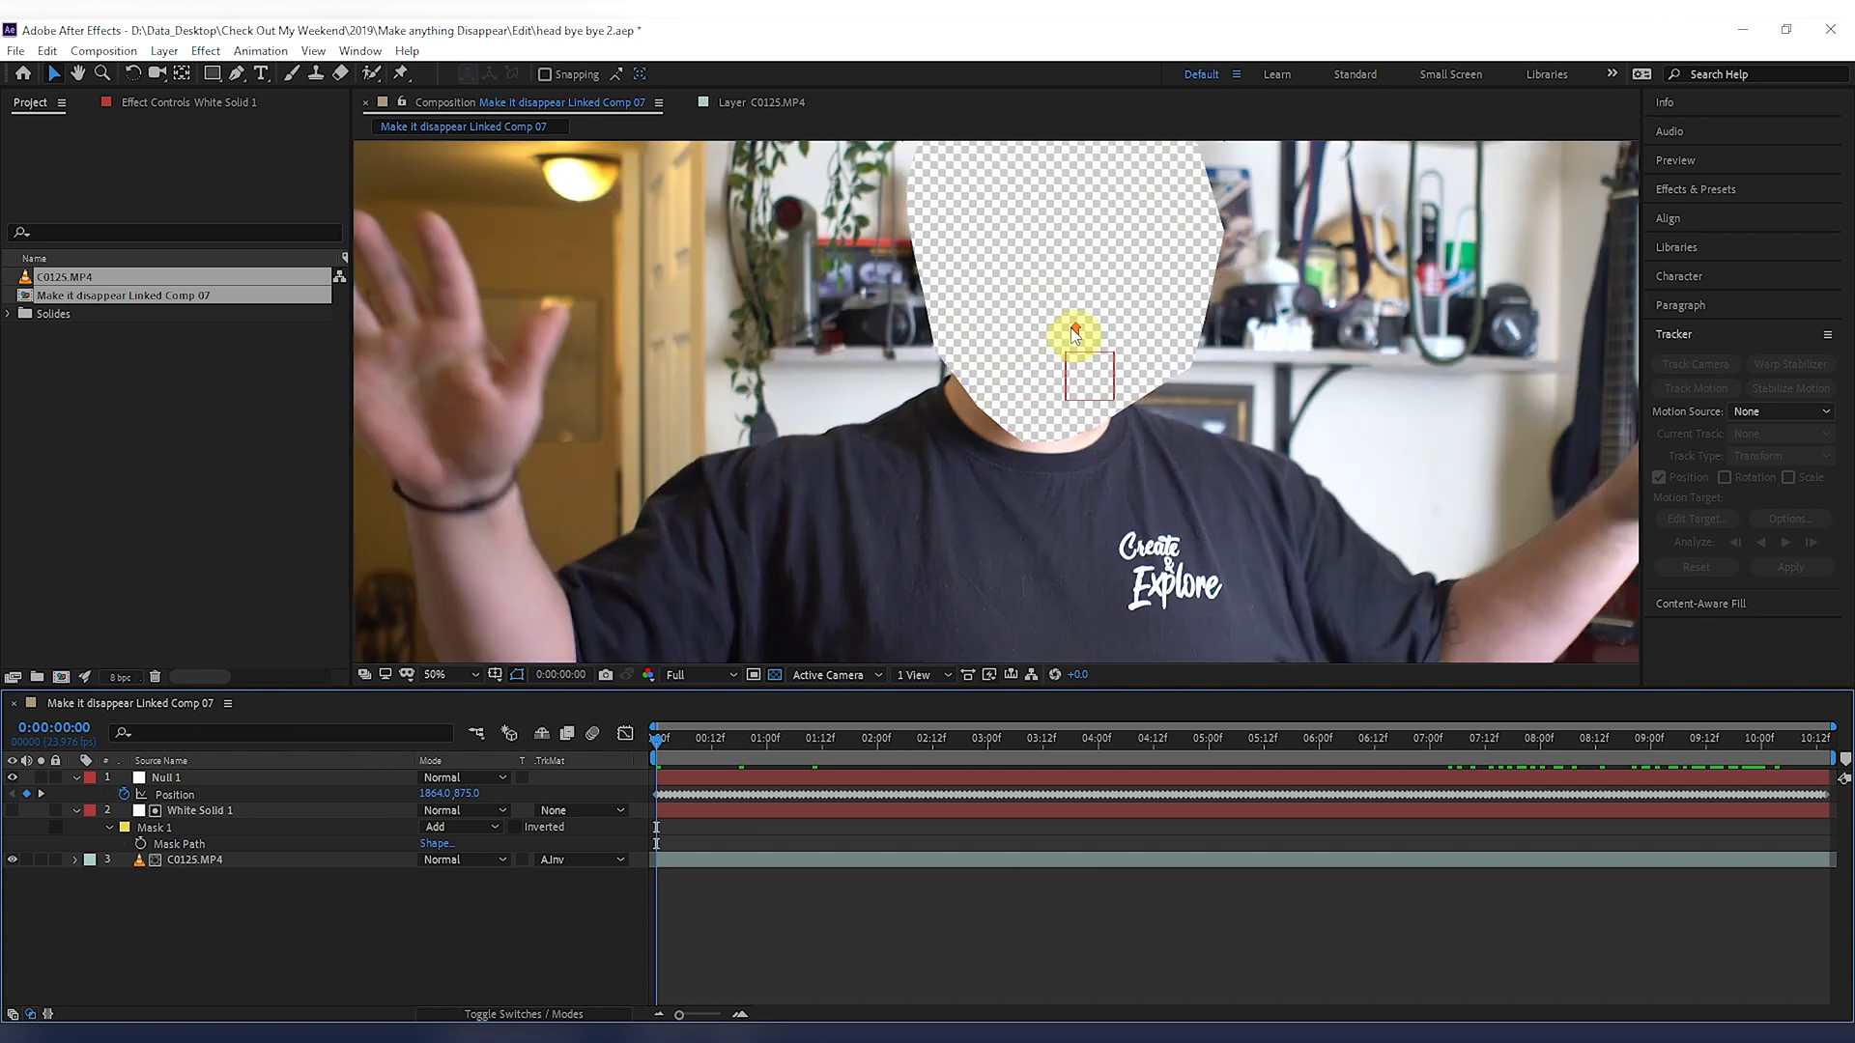
{"action": "scroll", "coordinate": [1070, 331], "scroll_direction": "down", "scroll_amount": 4}
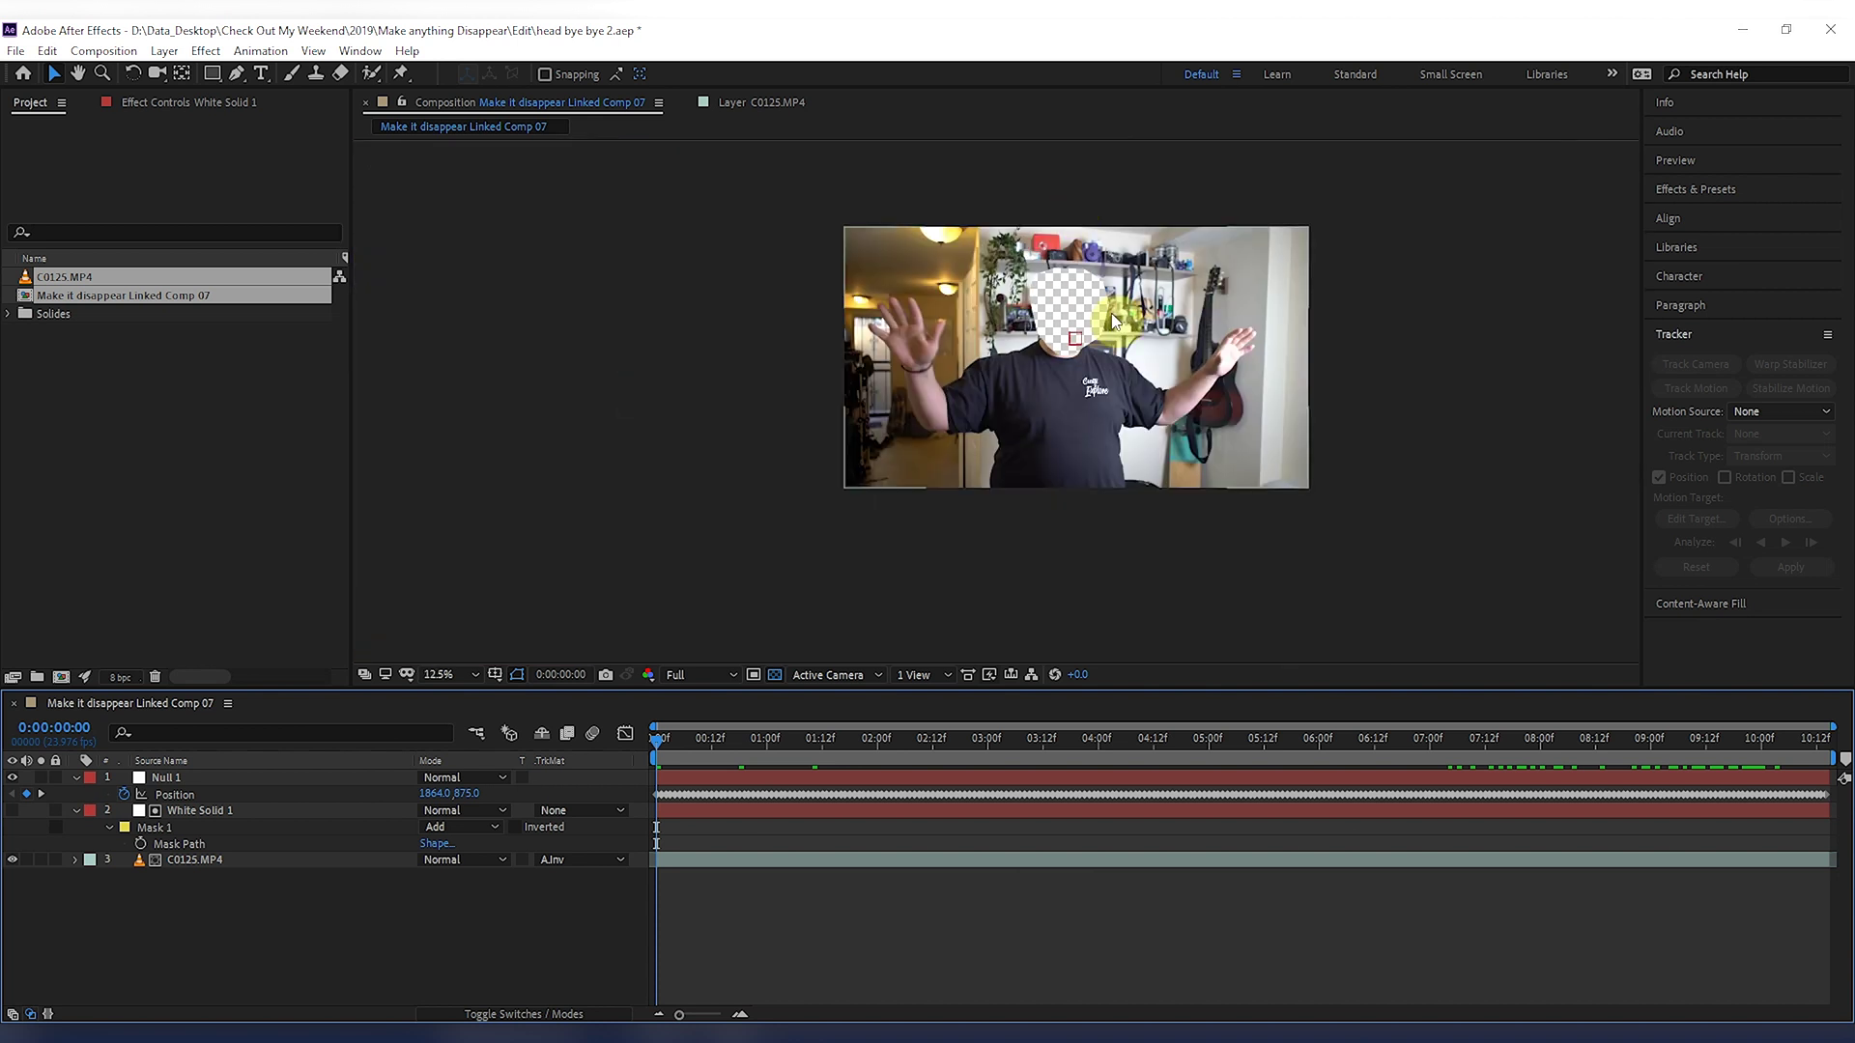
{"action": "scroll", "coordinate": [1063, 232], "scroll_direction": "up", "scroll_amount": 1}
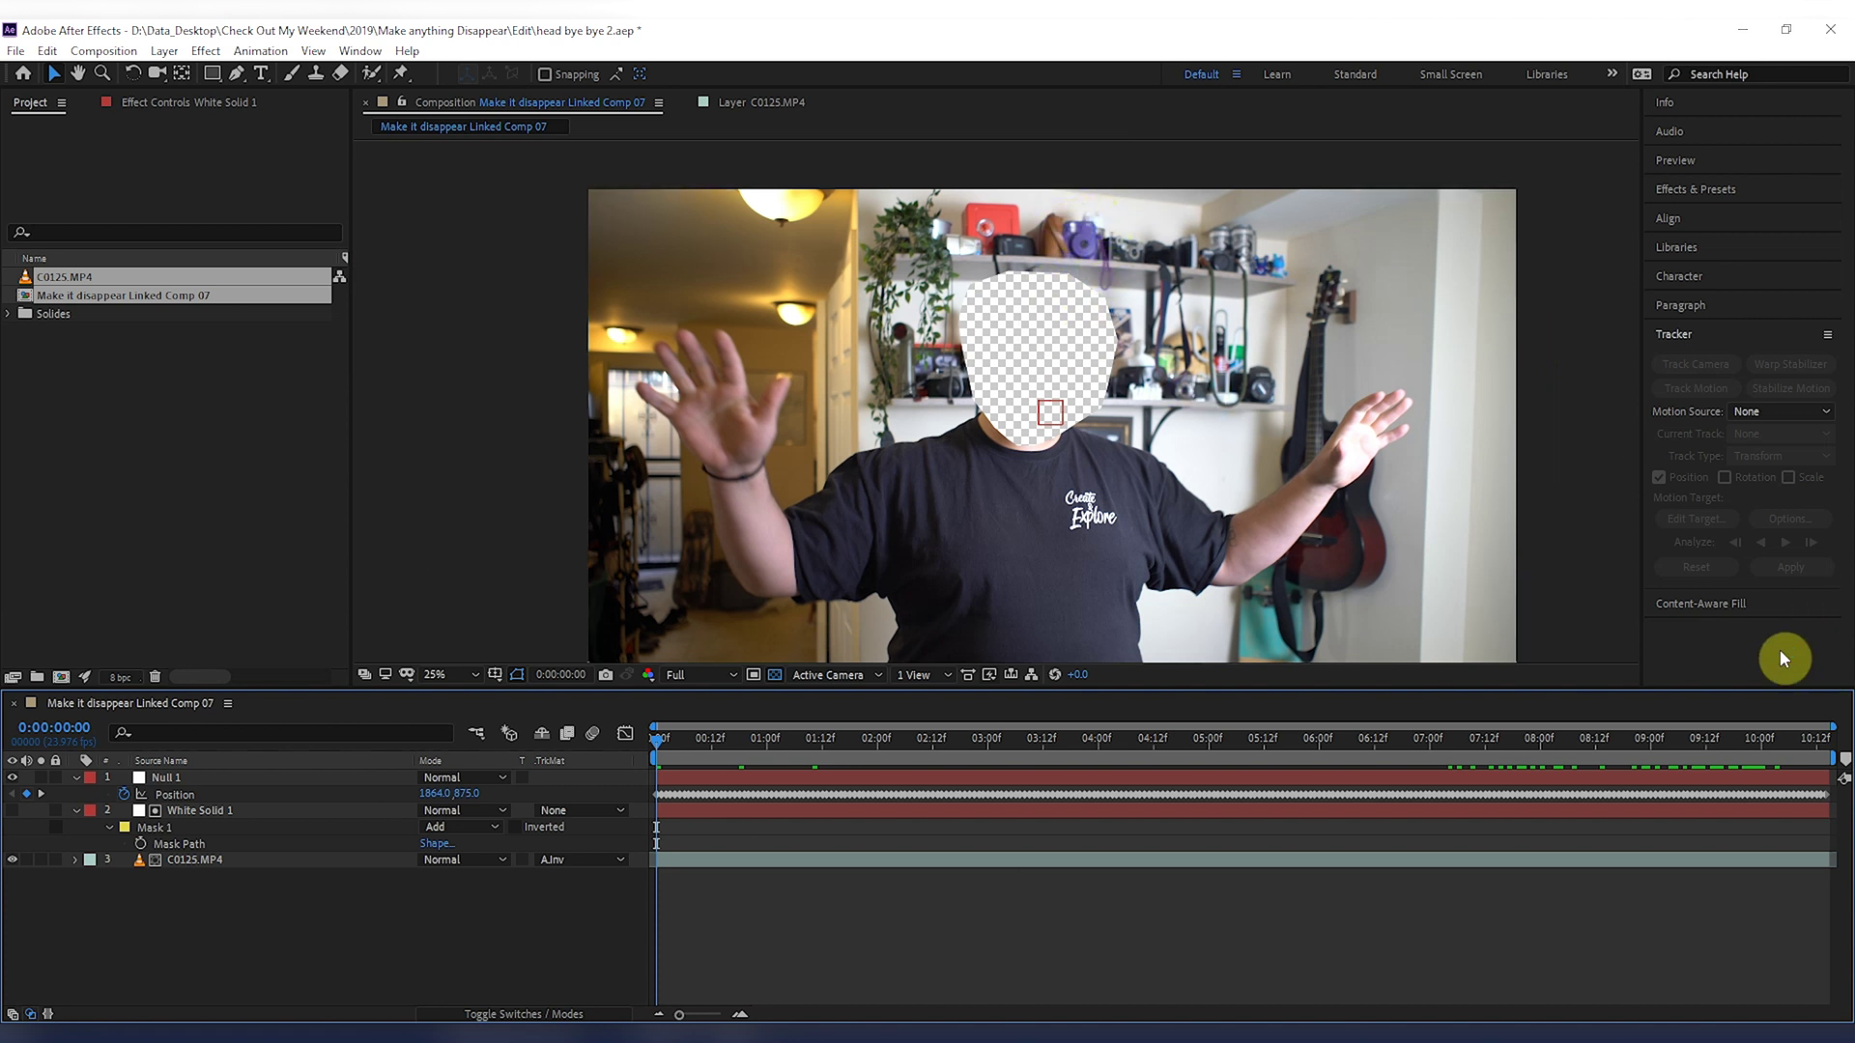
{"action": "left_click", "coordinate": [1698, 607]}
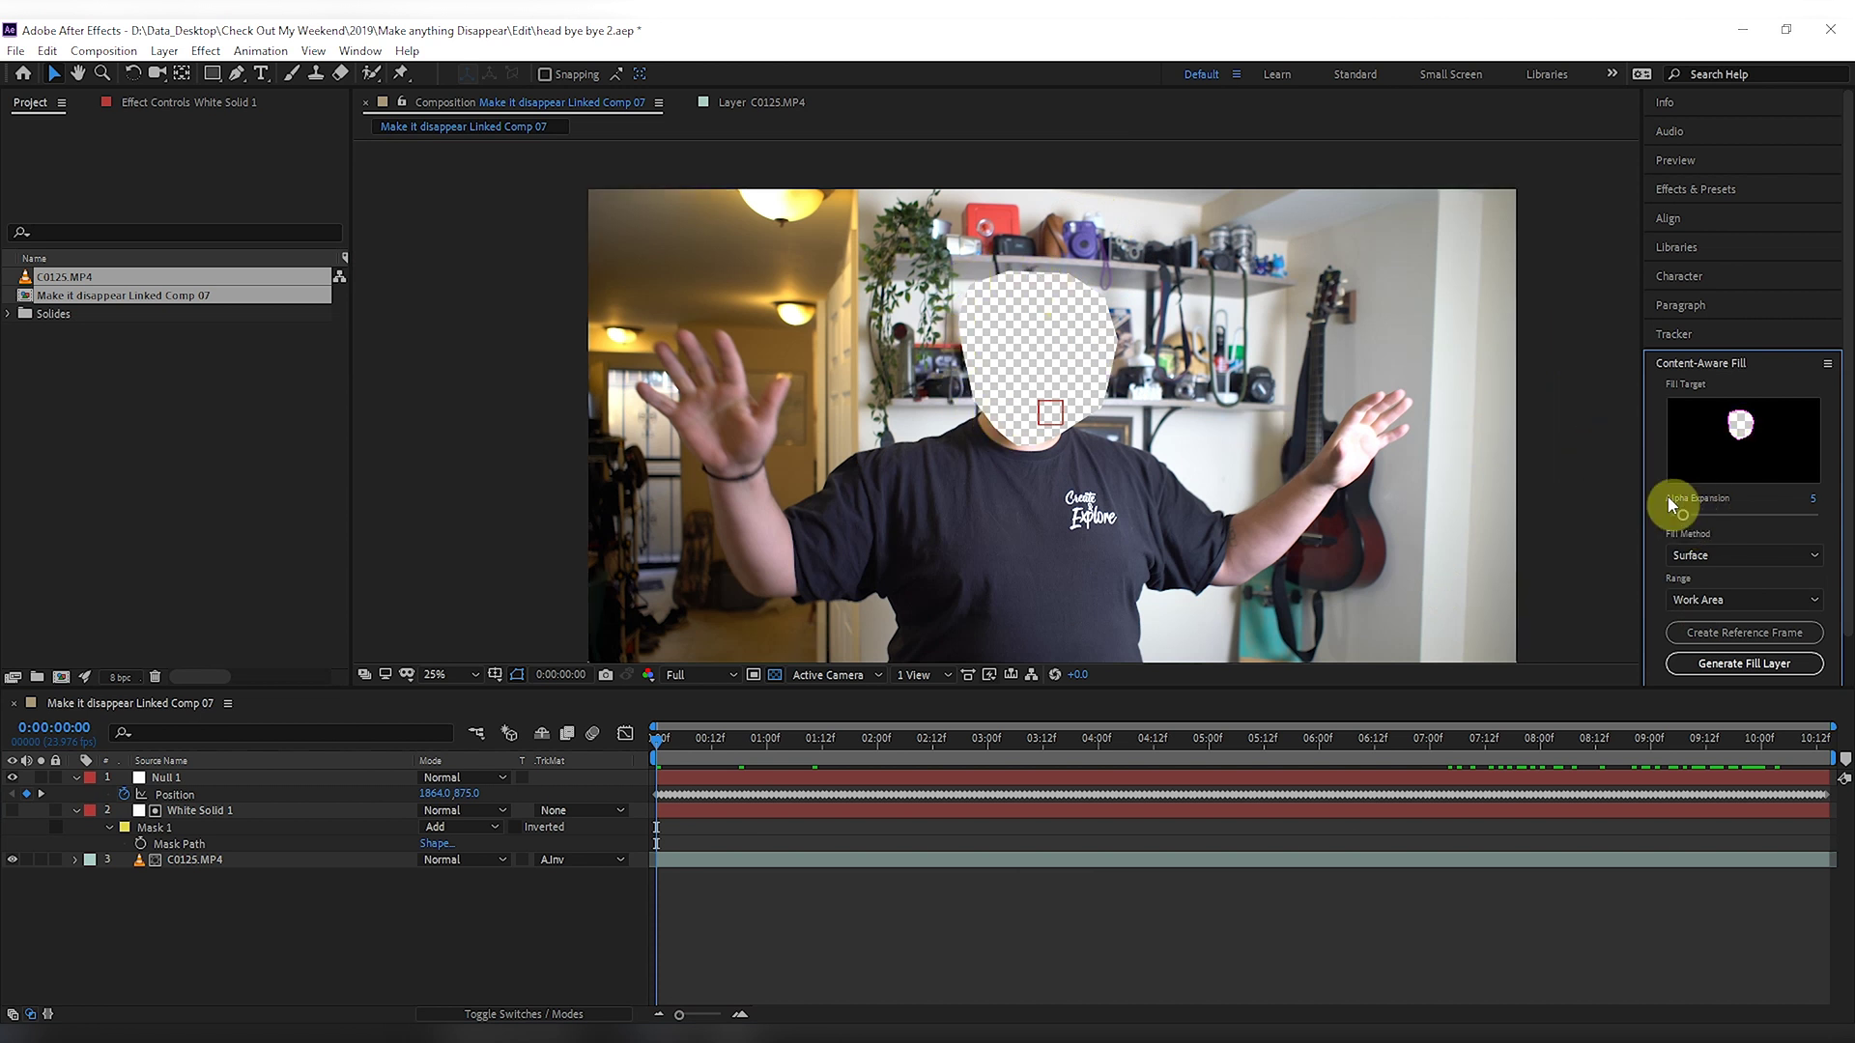
Set Content-Aware Fill's Alpha Expansion to 10 and its Fill Method to Object.
{"action": "mouse_move", "coordinate": [1689, 518]}
{"action": "left_mouse_down"}
{"action": "mouse_move", "coordinate": [1829, 524]}
{"action": "mouse_move", "coordinate": [1699, 522]}
{"action": "left_mouse_up"}
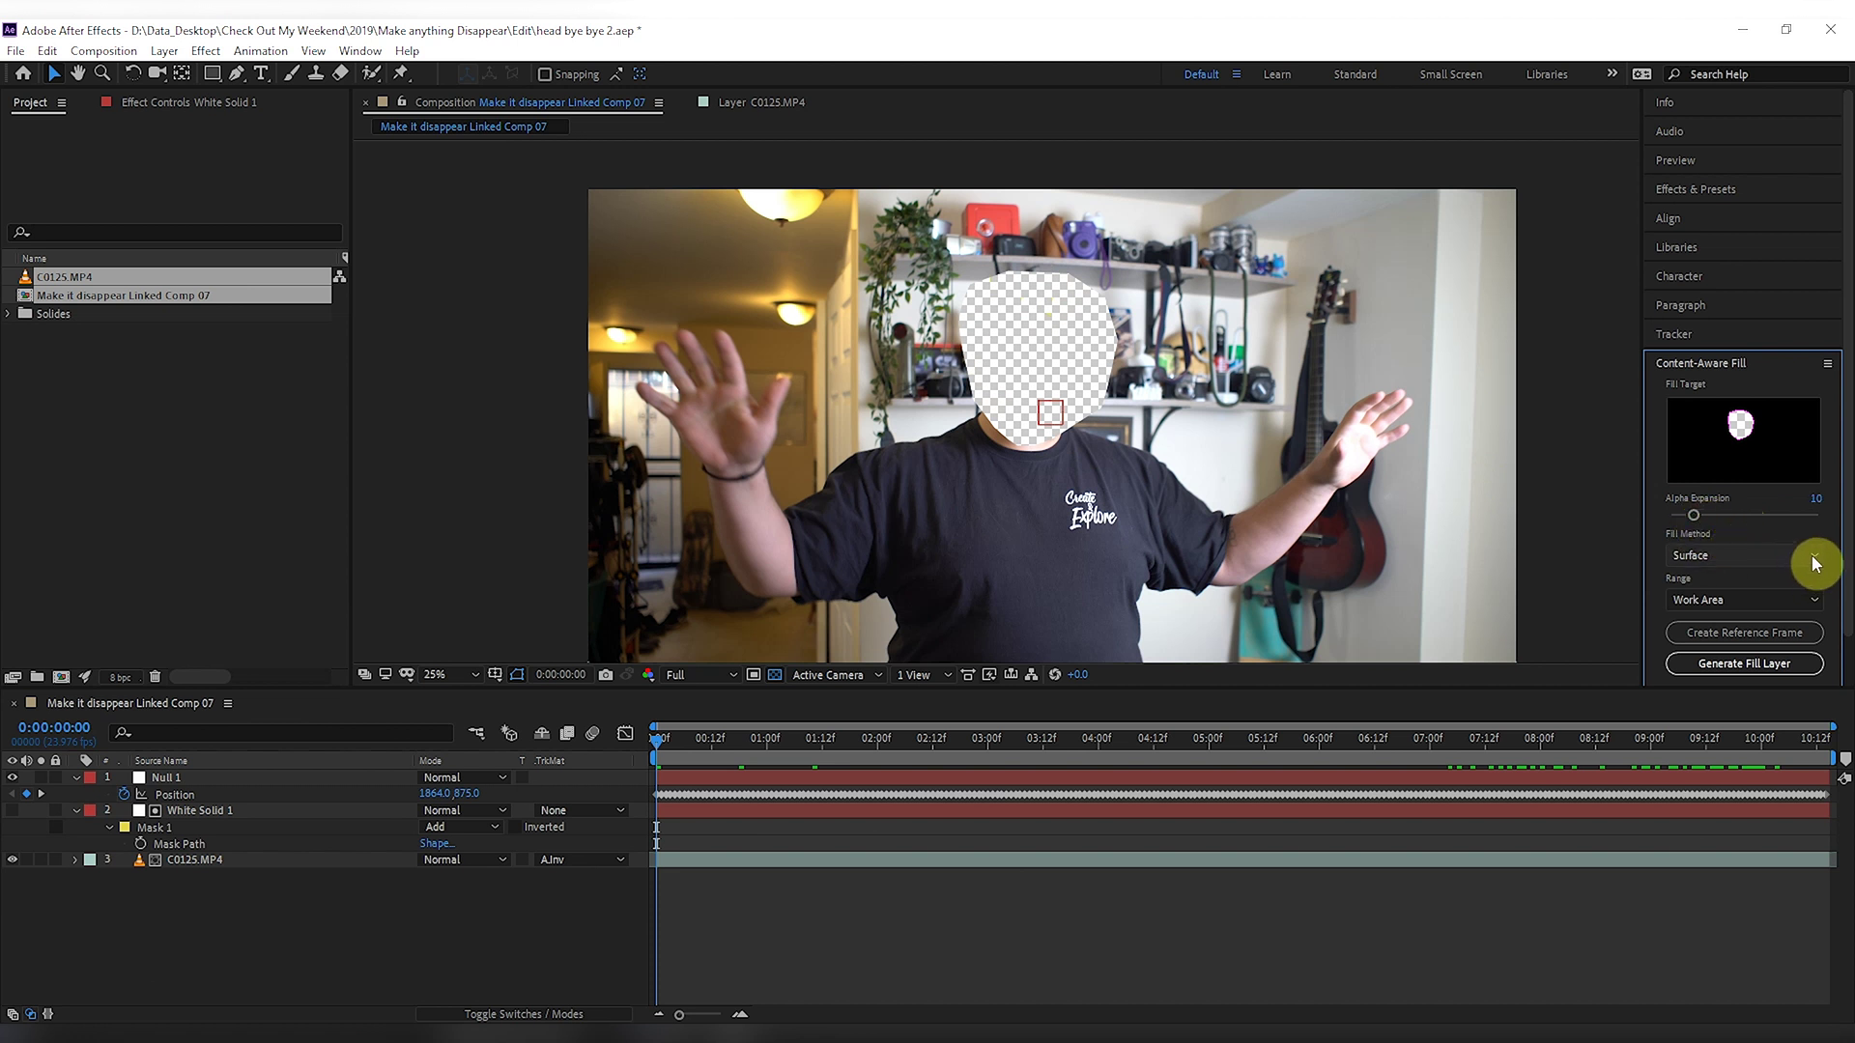
{"action": "scroll", "coordinate": [1829, 536], "scroll_direction": "down", "scroll_amount": 1}
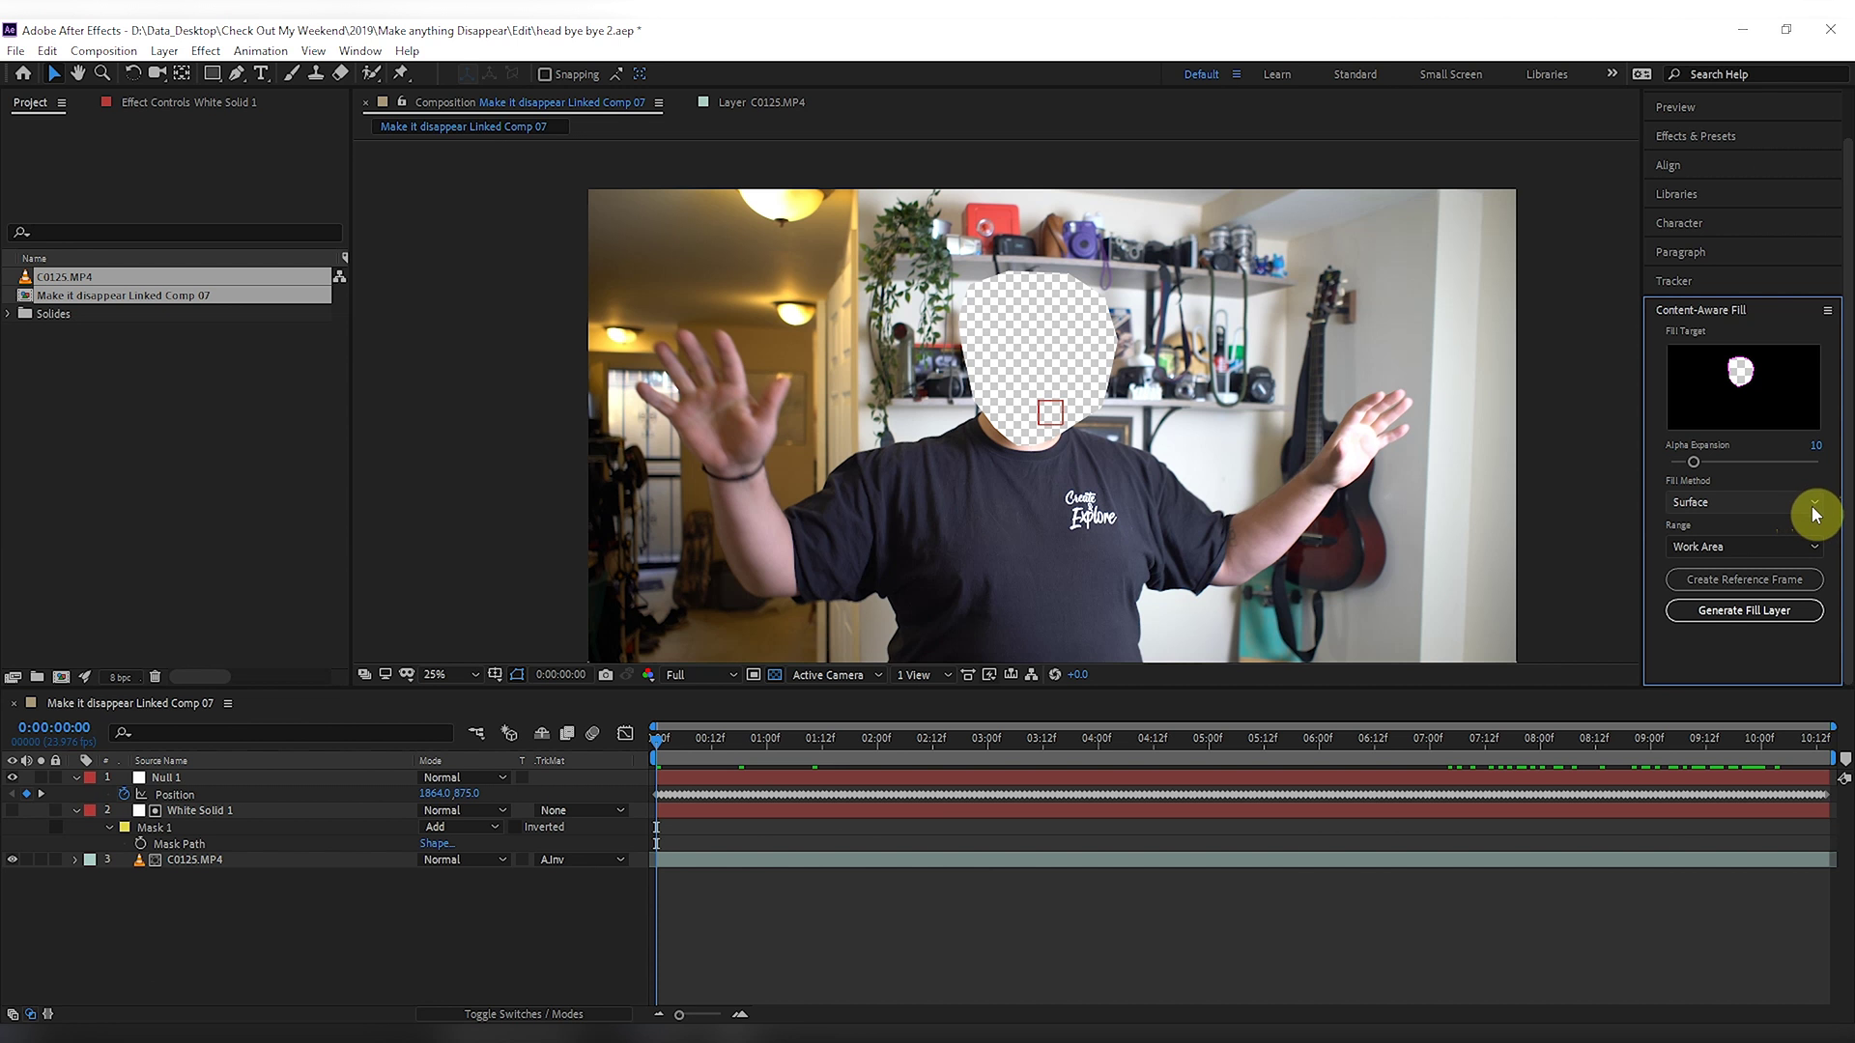
{"action": "left_click", "coordinate": [1811, 506]}
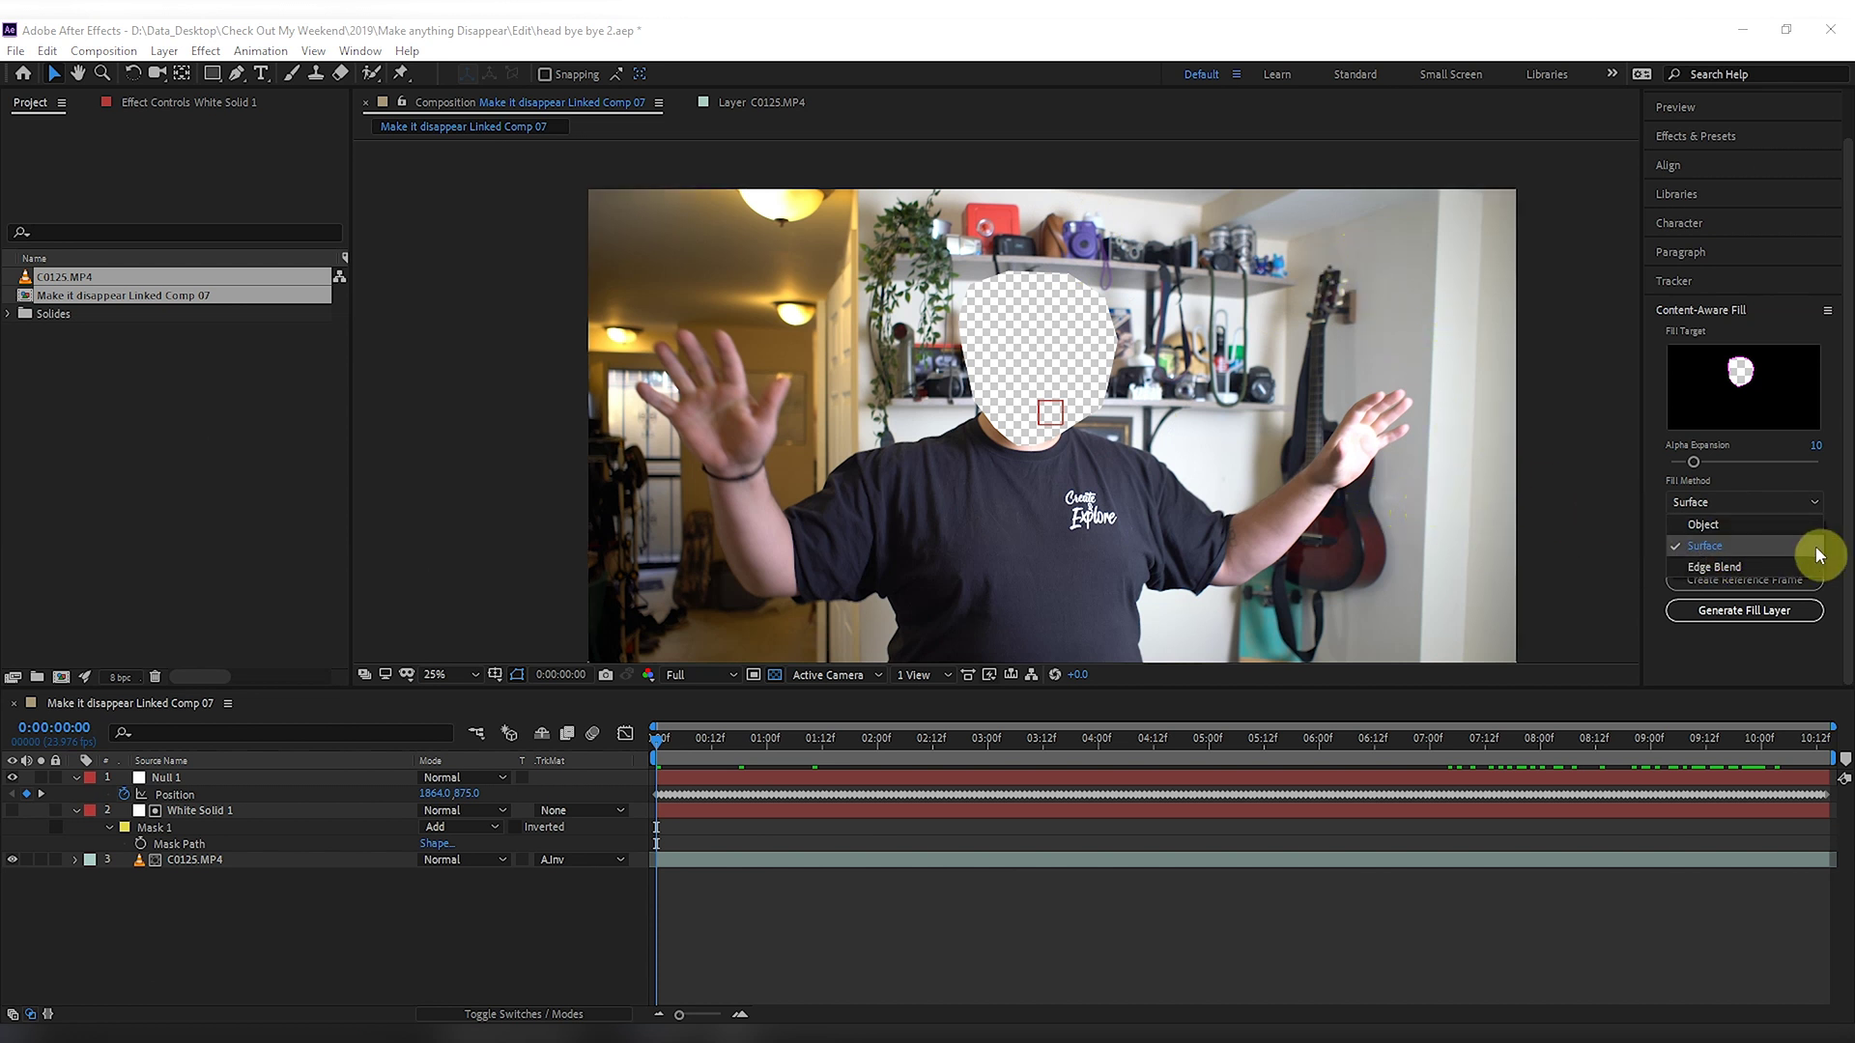
{"action": "left_click", "coordinate": [1730, 526]}
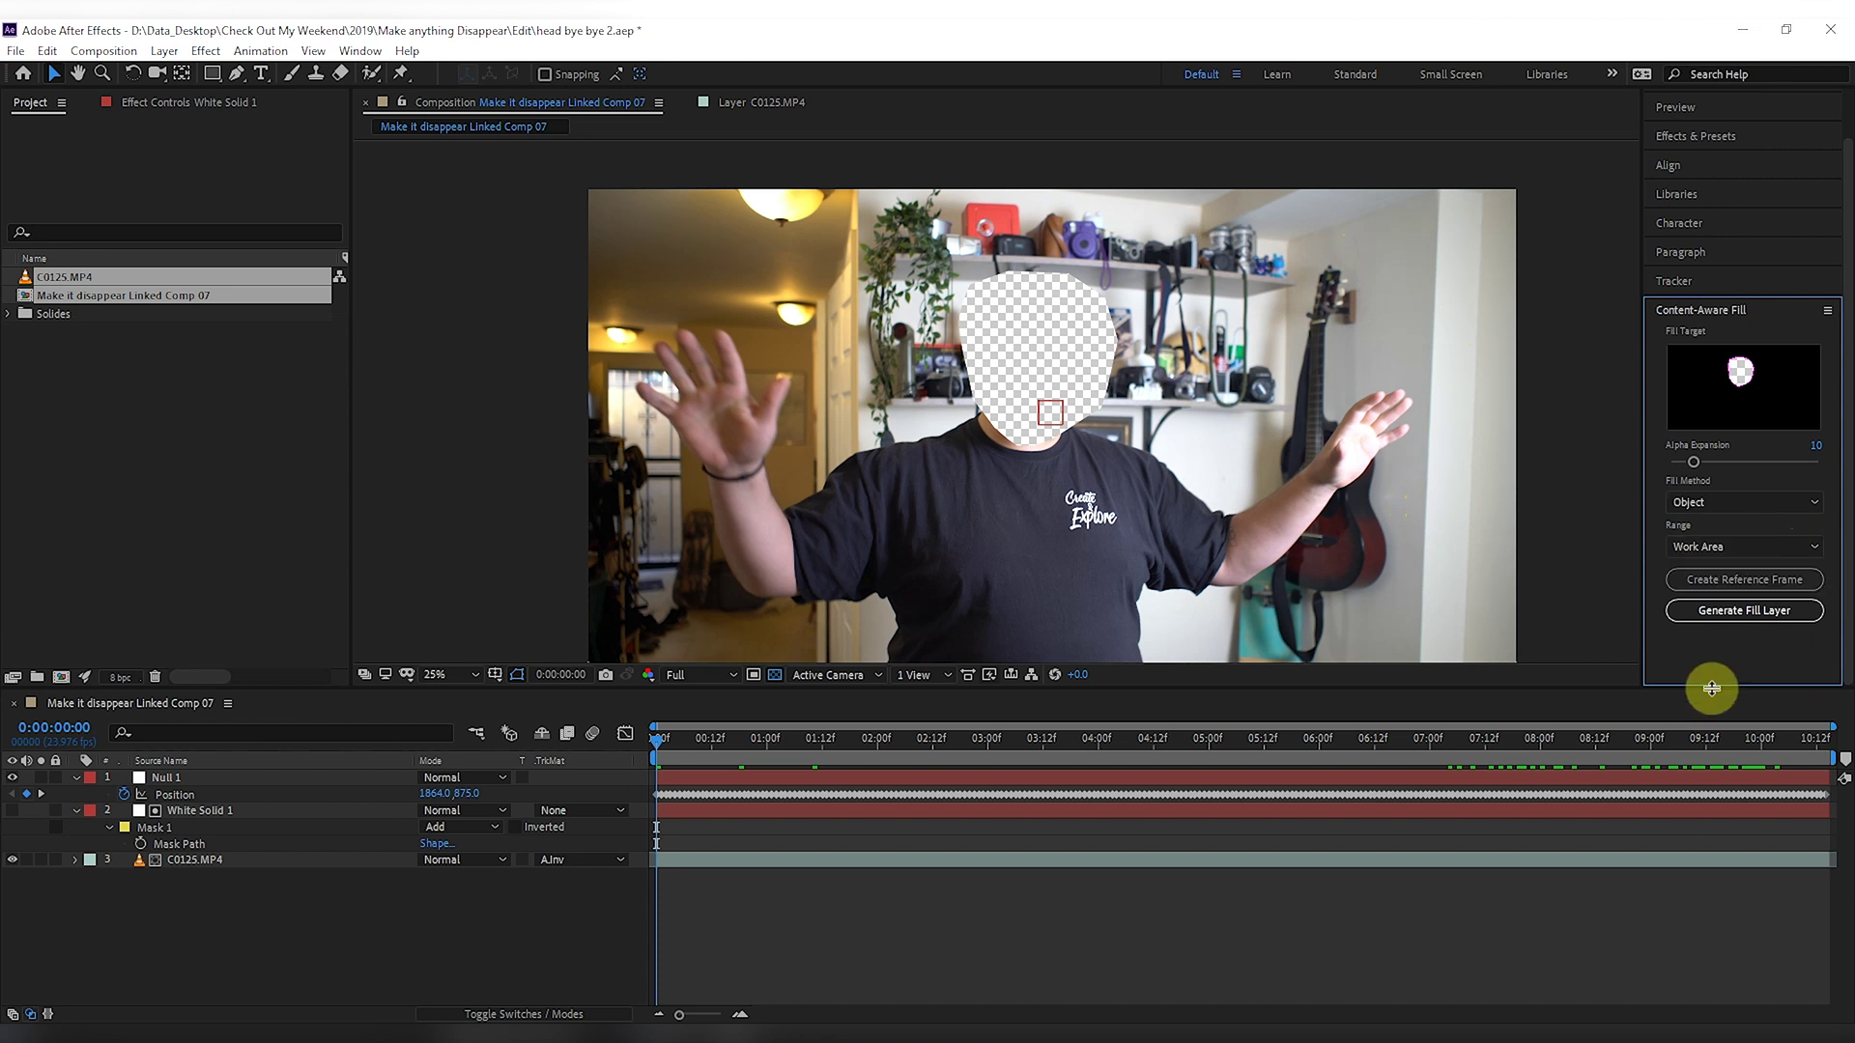
Pull the work area end bracket back to about 01:00f.
{"action": "left_click", "coordinate": [662, 740]}
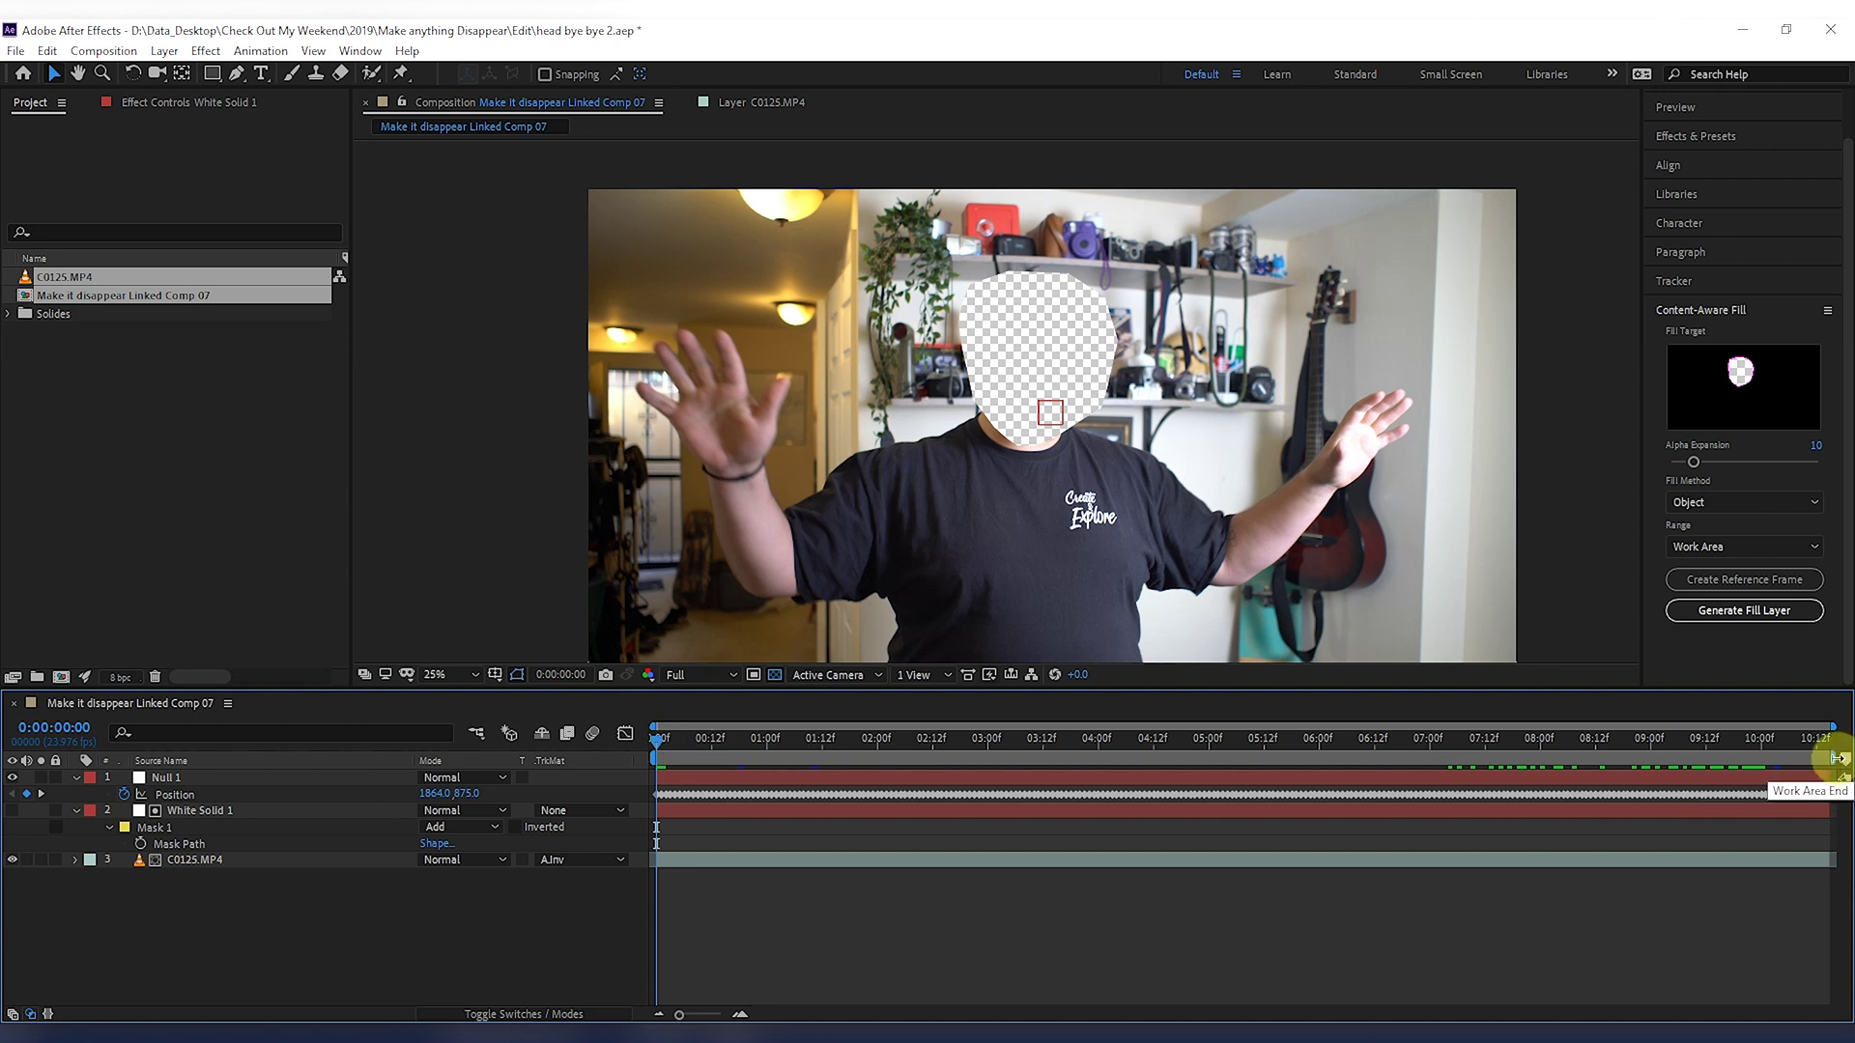
{"action": "left_click_drag", "start_coordinate": [1822, 758], "coordinate": [770, 760]}
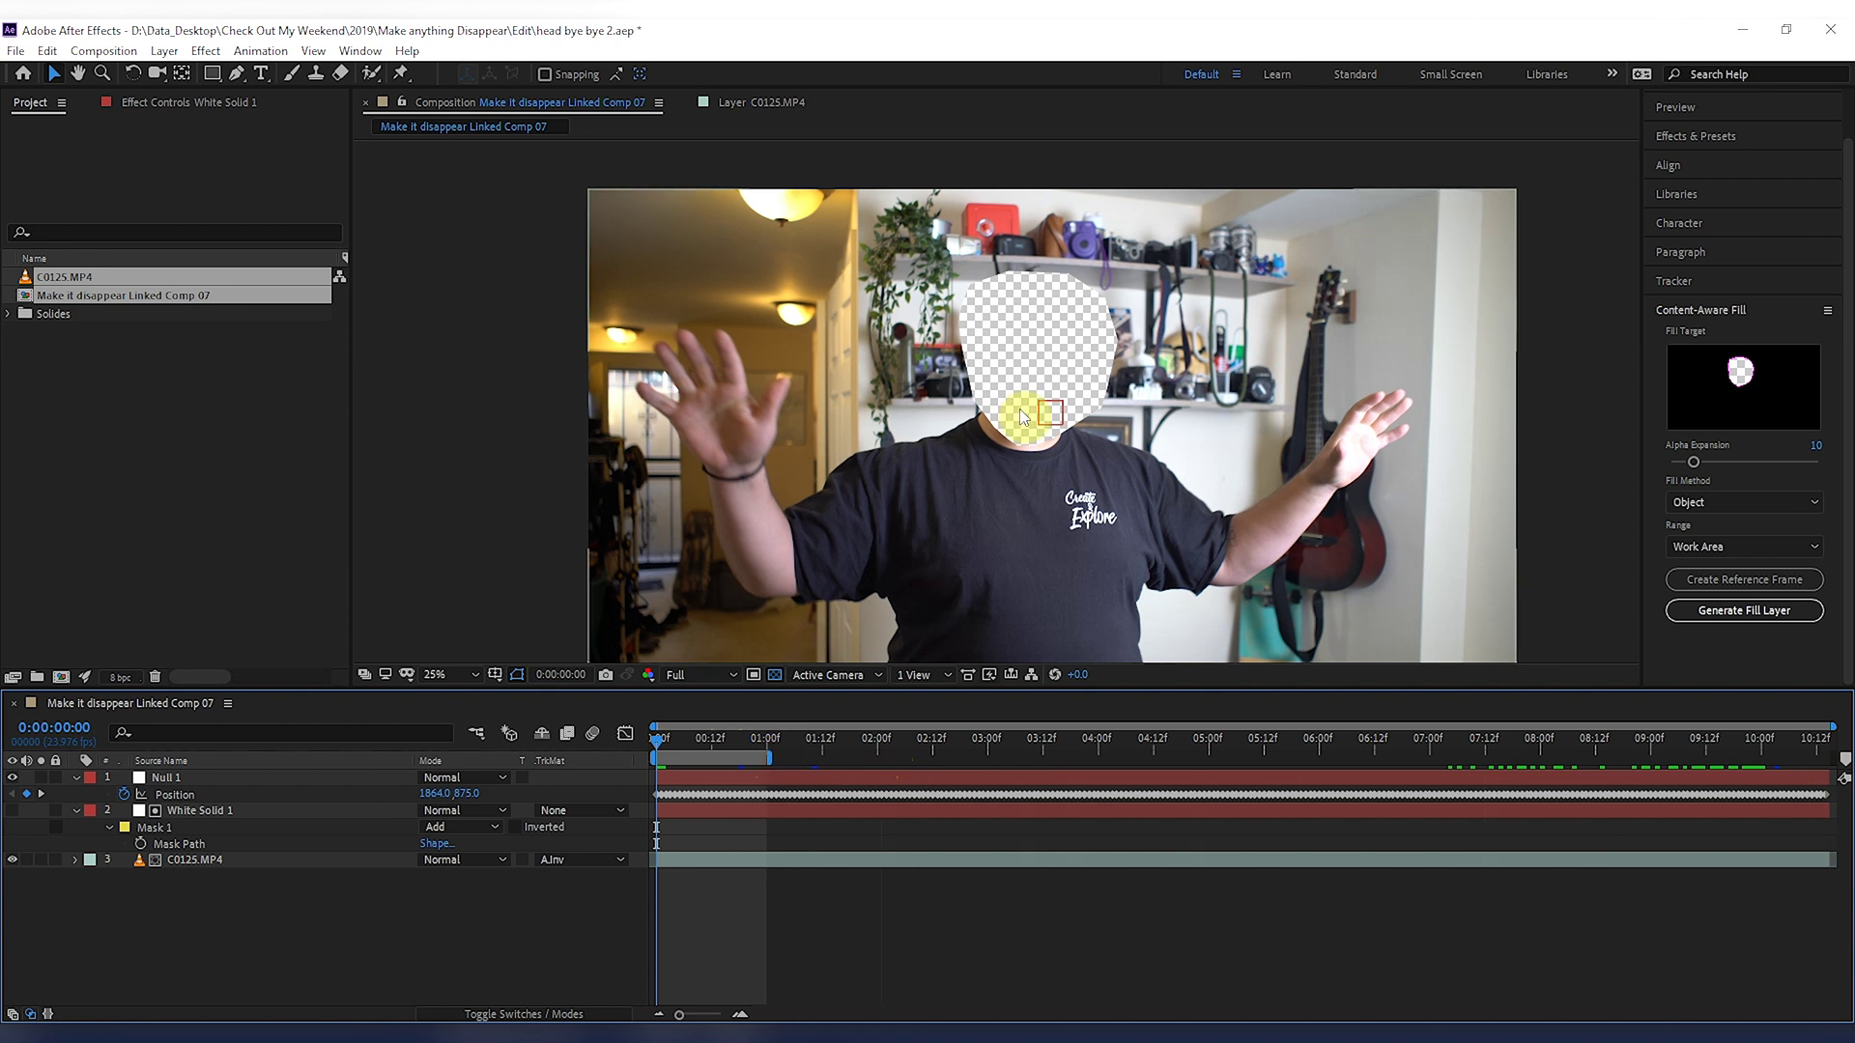
{"action": "left_click", "coordinate": [1693, 582]}
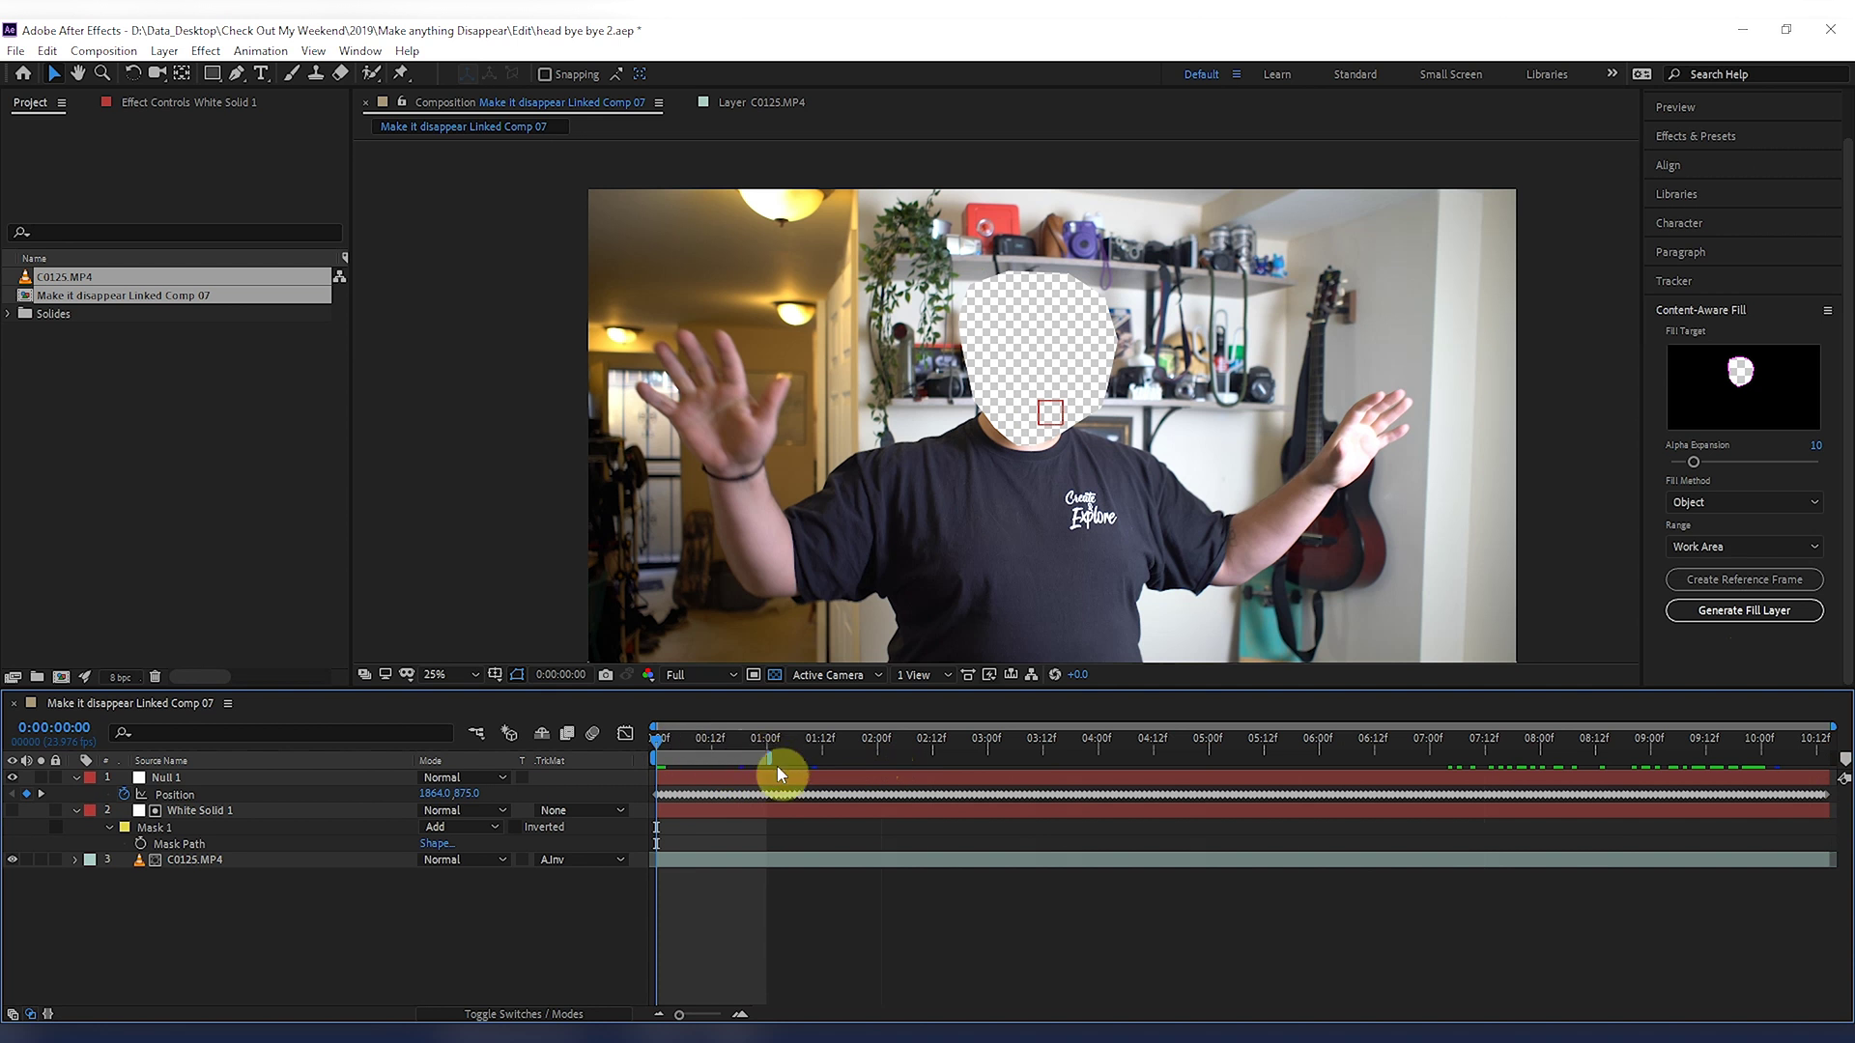
Generate the Content-Aware Fill layer Fill [00-23].png for the first second.
{"action": "left_click", "coordinate": [1758, 619]}
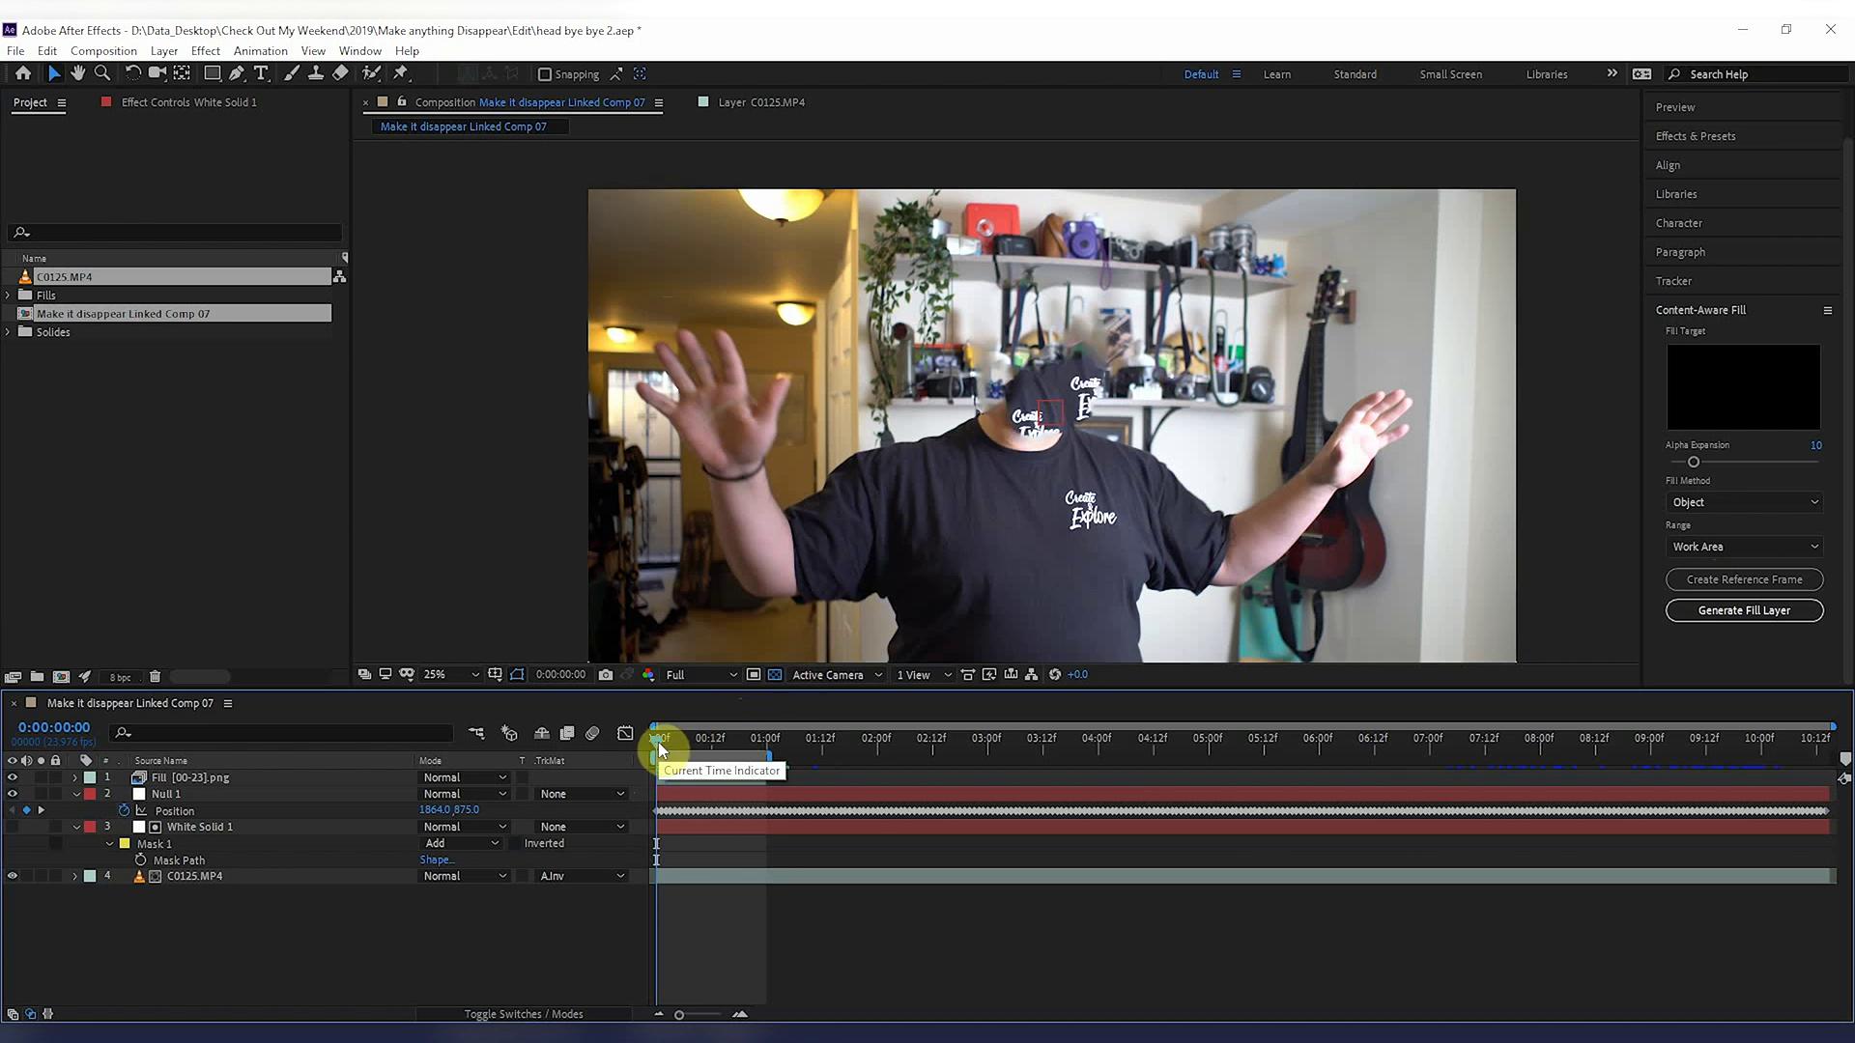
Extend the work area to about 03:00f, generate Fill [24-71].png, and preview the result.
{"action": "left_click_drag", "start_coordinate": [658, 742], "coordinate": [843, 758]}
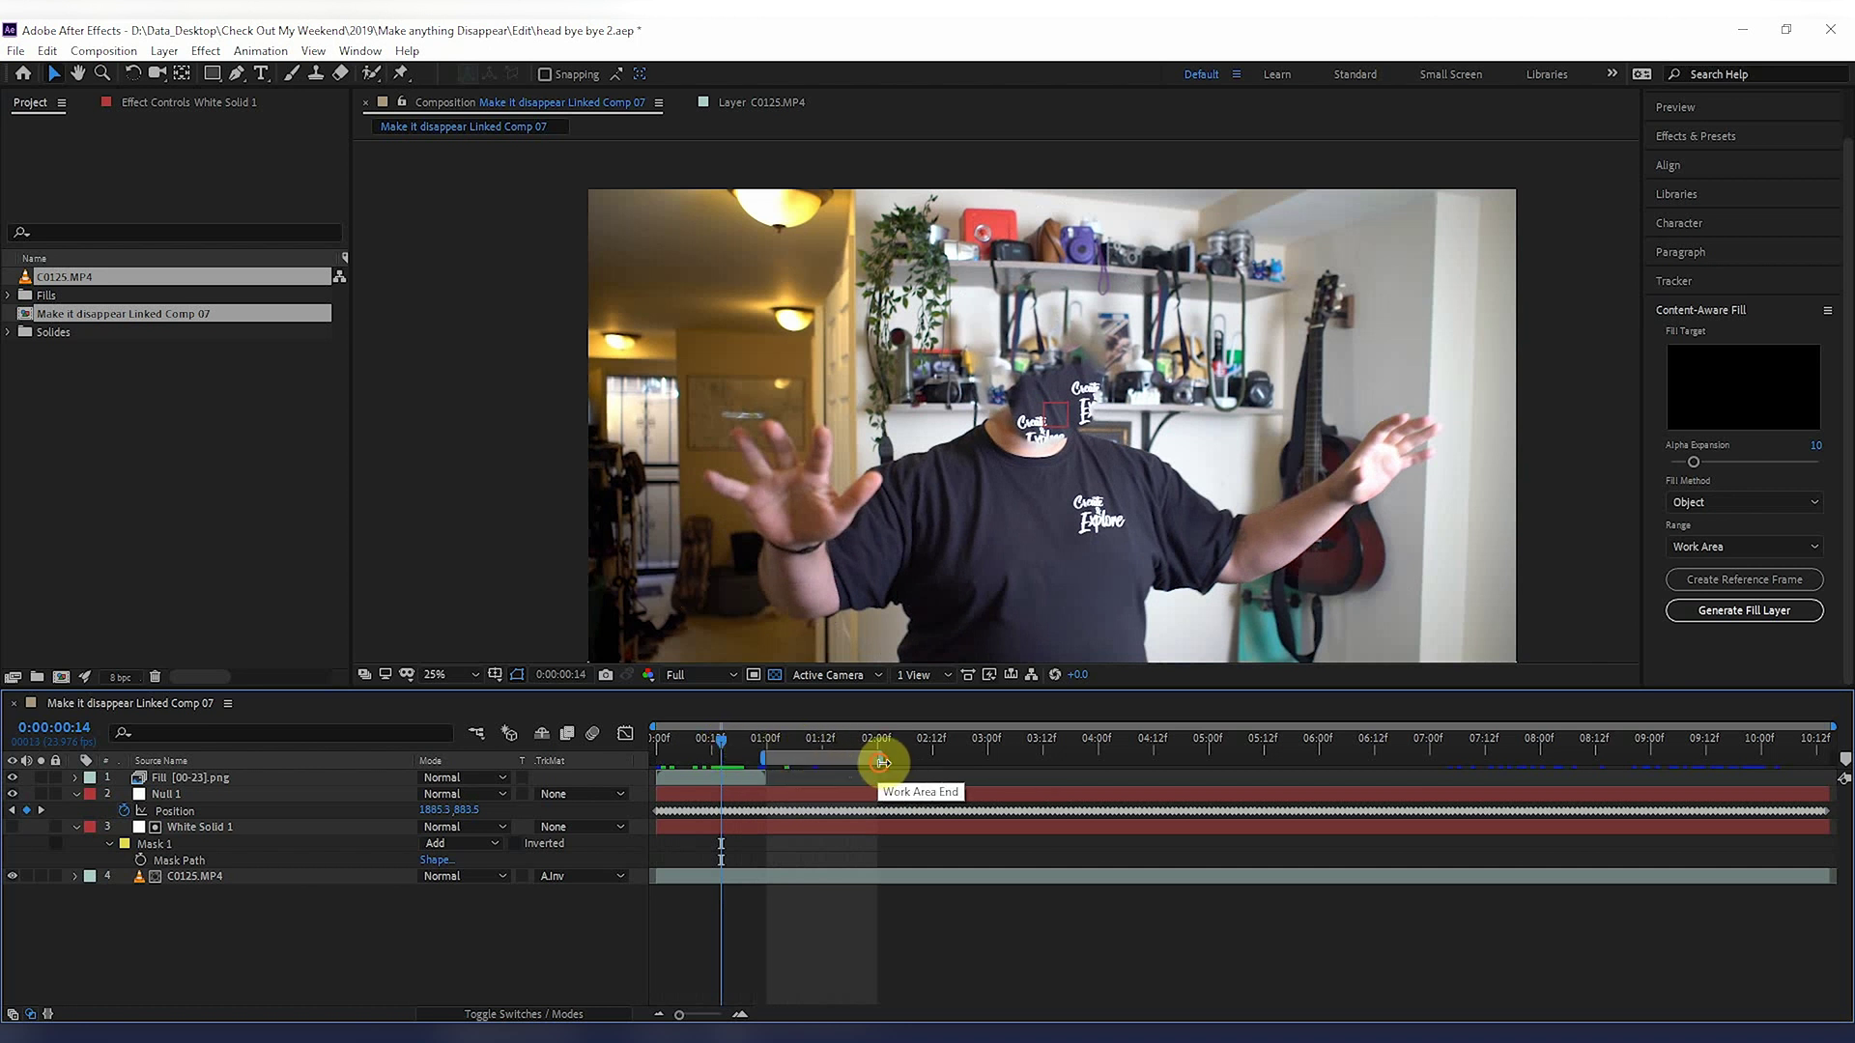
{"action": "left_click_drag", "start_coordinate": [886, 763], "coordinate": [993, 764]}
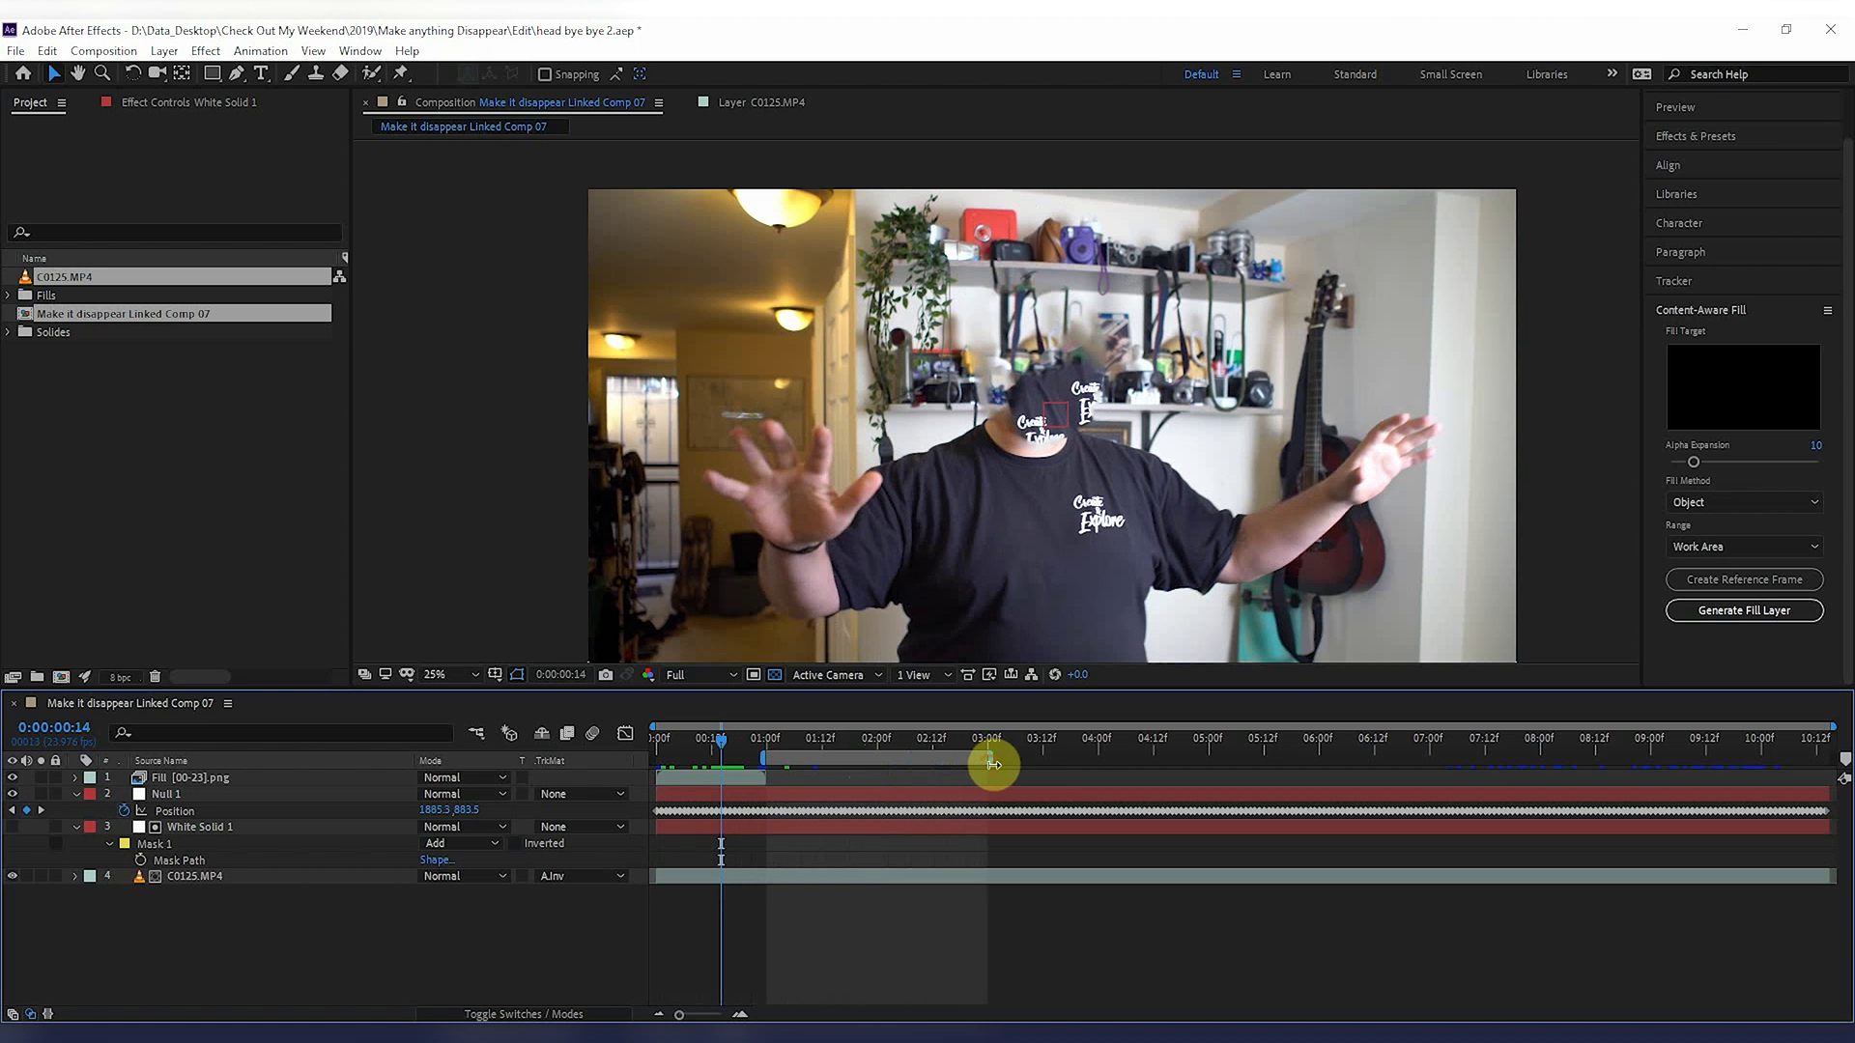
{"action": "mouse_move", "coordinate": [771, 742]}
{"action": "left_mouse_down"}
{"action": "mouse_move", "coordinate": [755, 742]}
{"action": "mouse_move", "coordinate": [774, 740]}
{"action": "left_mouse_up"}
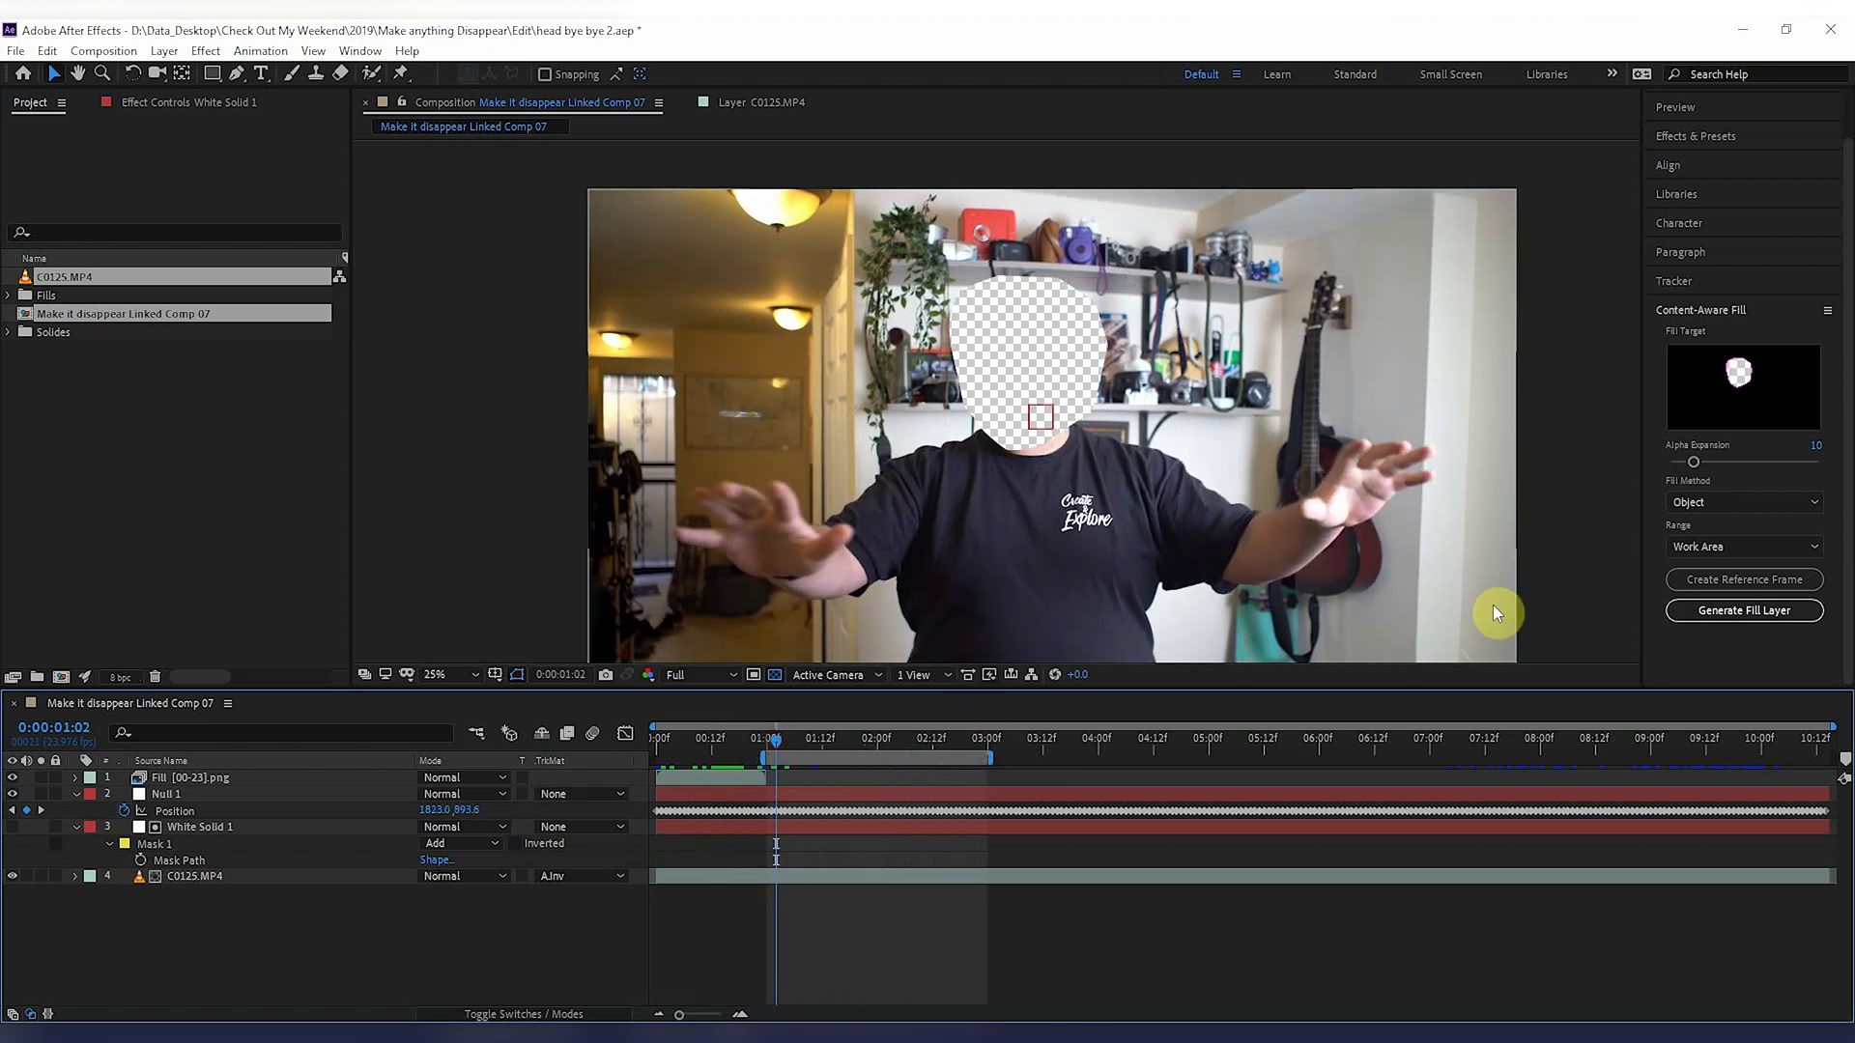
{"action": "left_click", "coordinate": [1757, 614]}
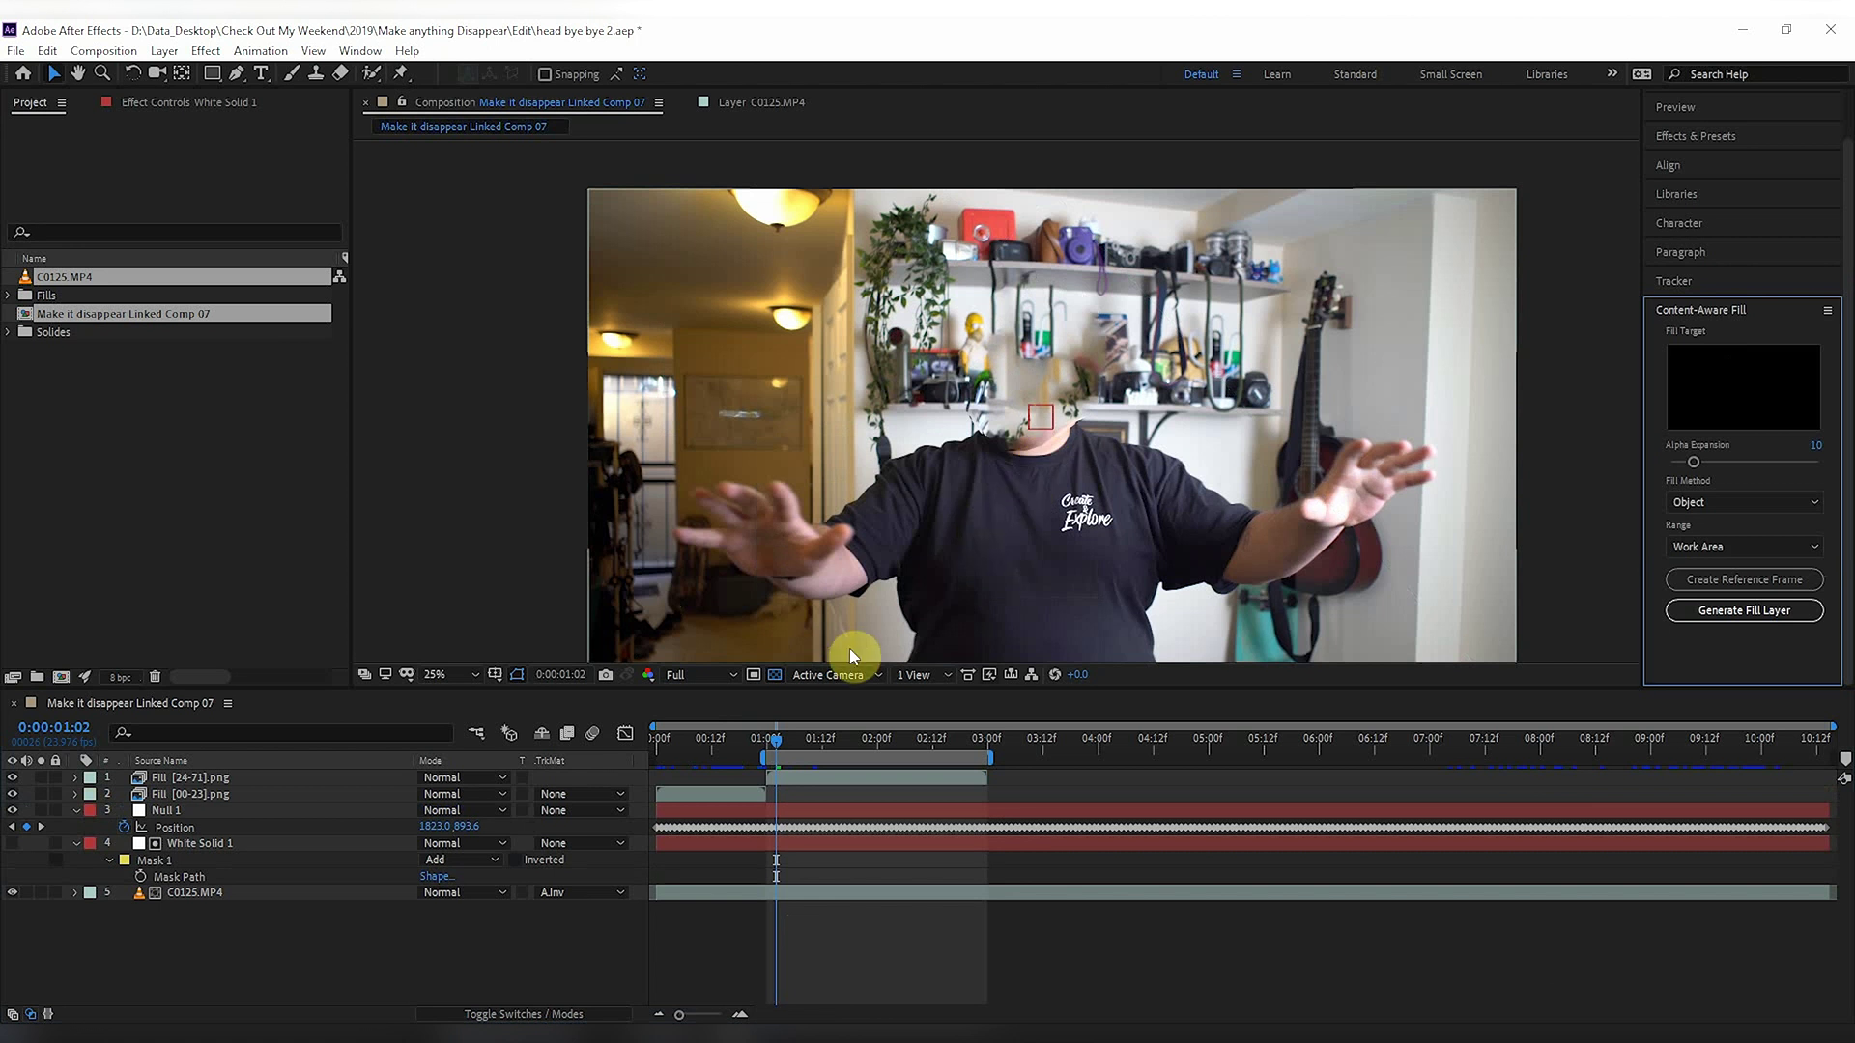
{"action": "left_click", "coordinate": [823, 755]}
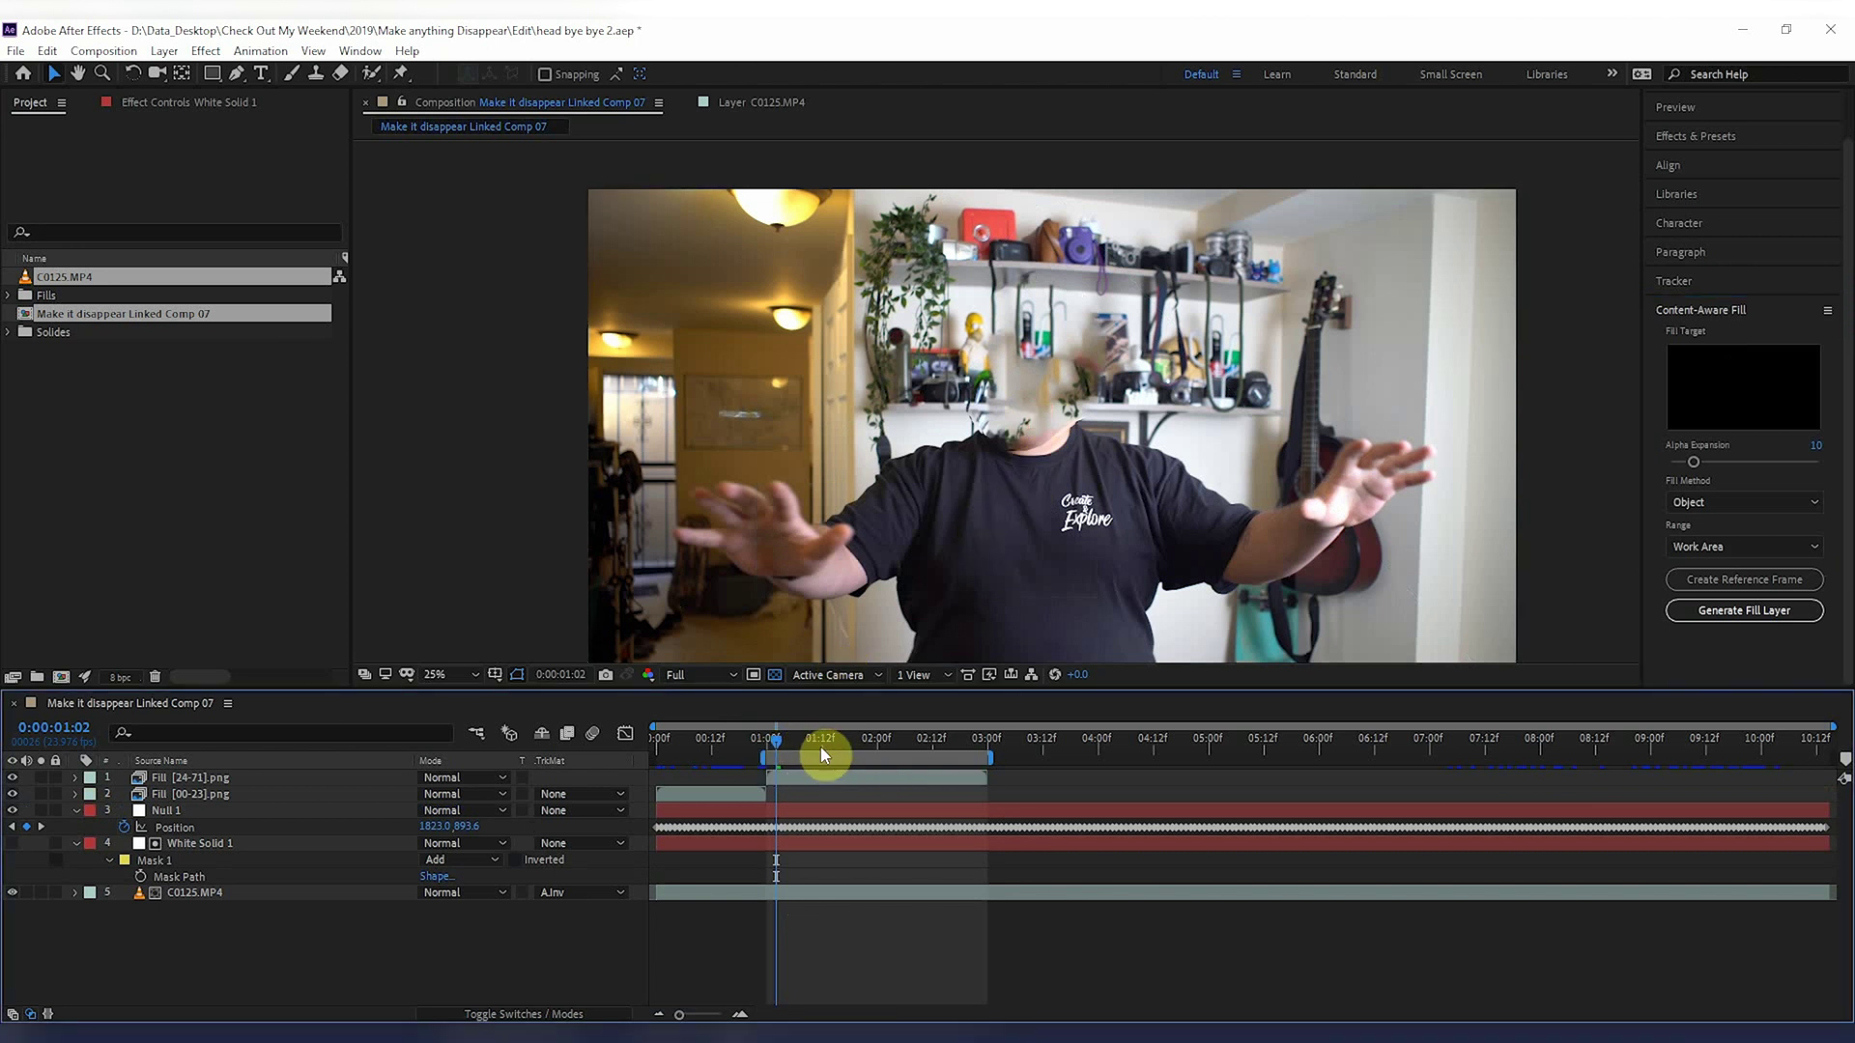
{"action": "key", "text": "space"}
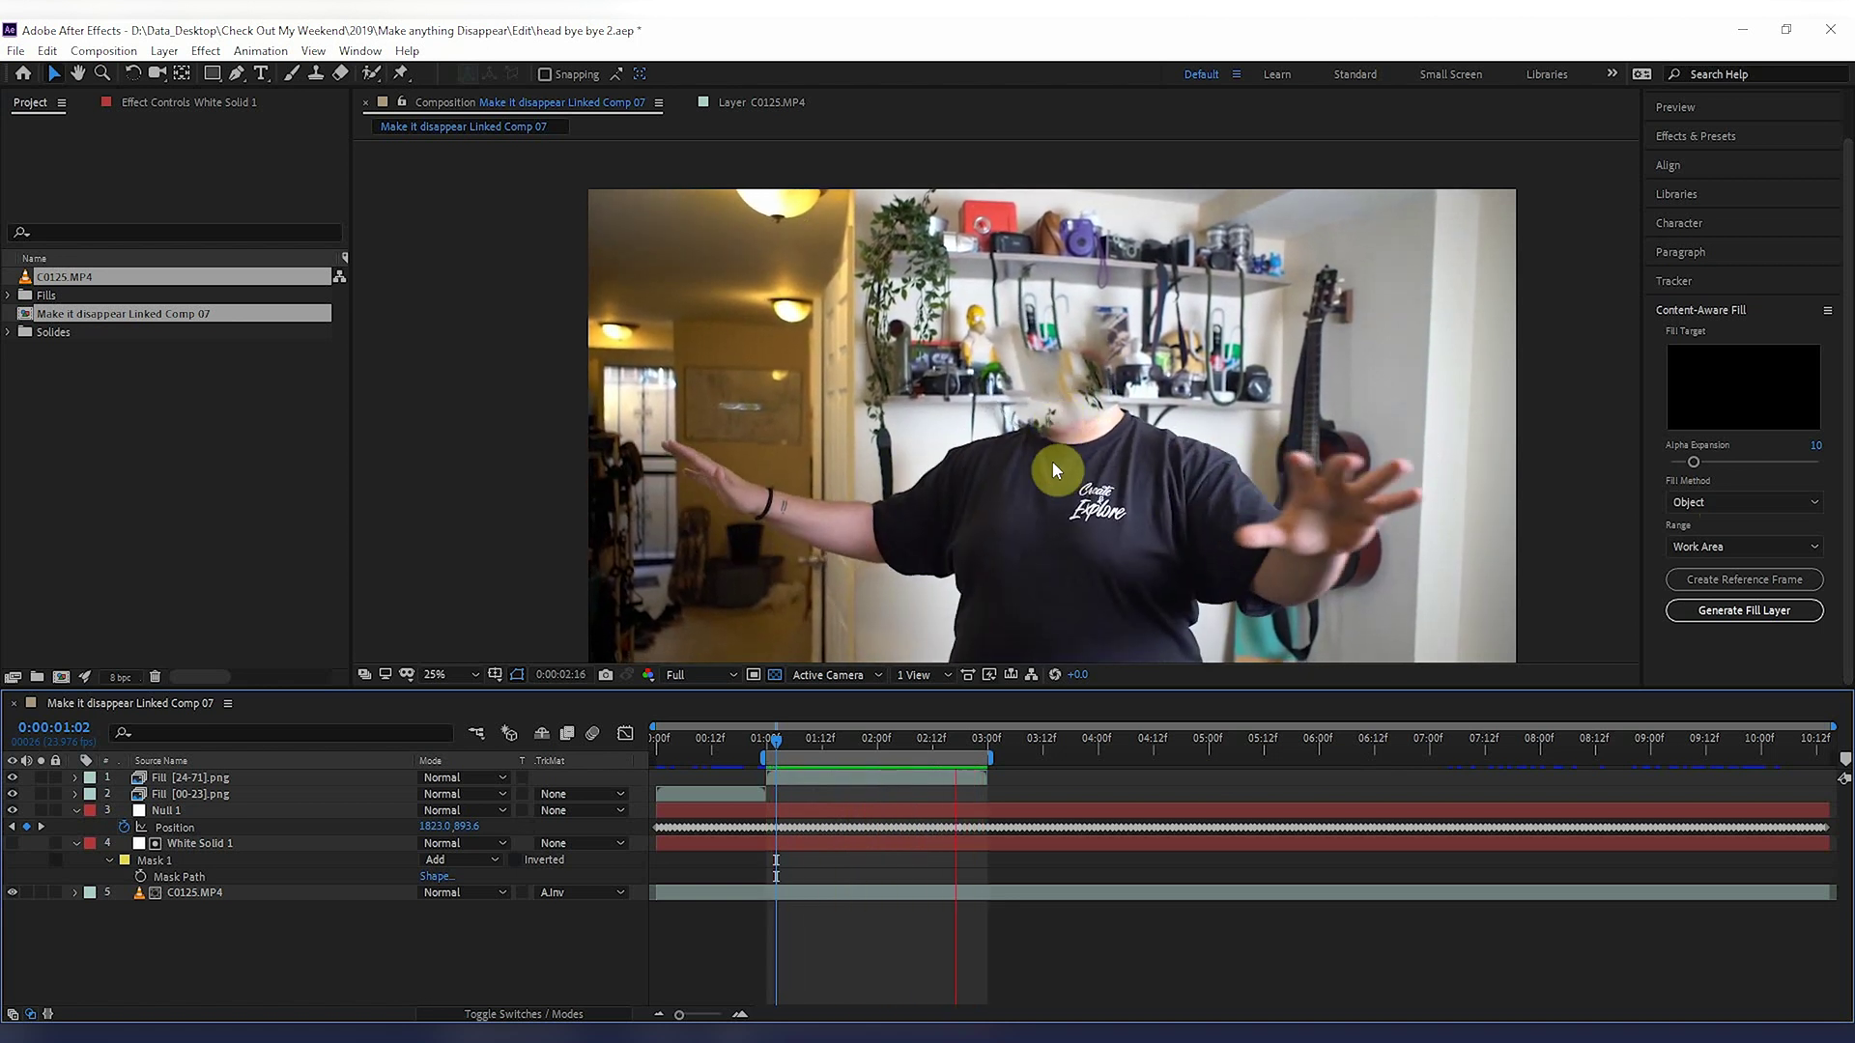
{"action": "key", "text": "space"}
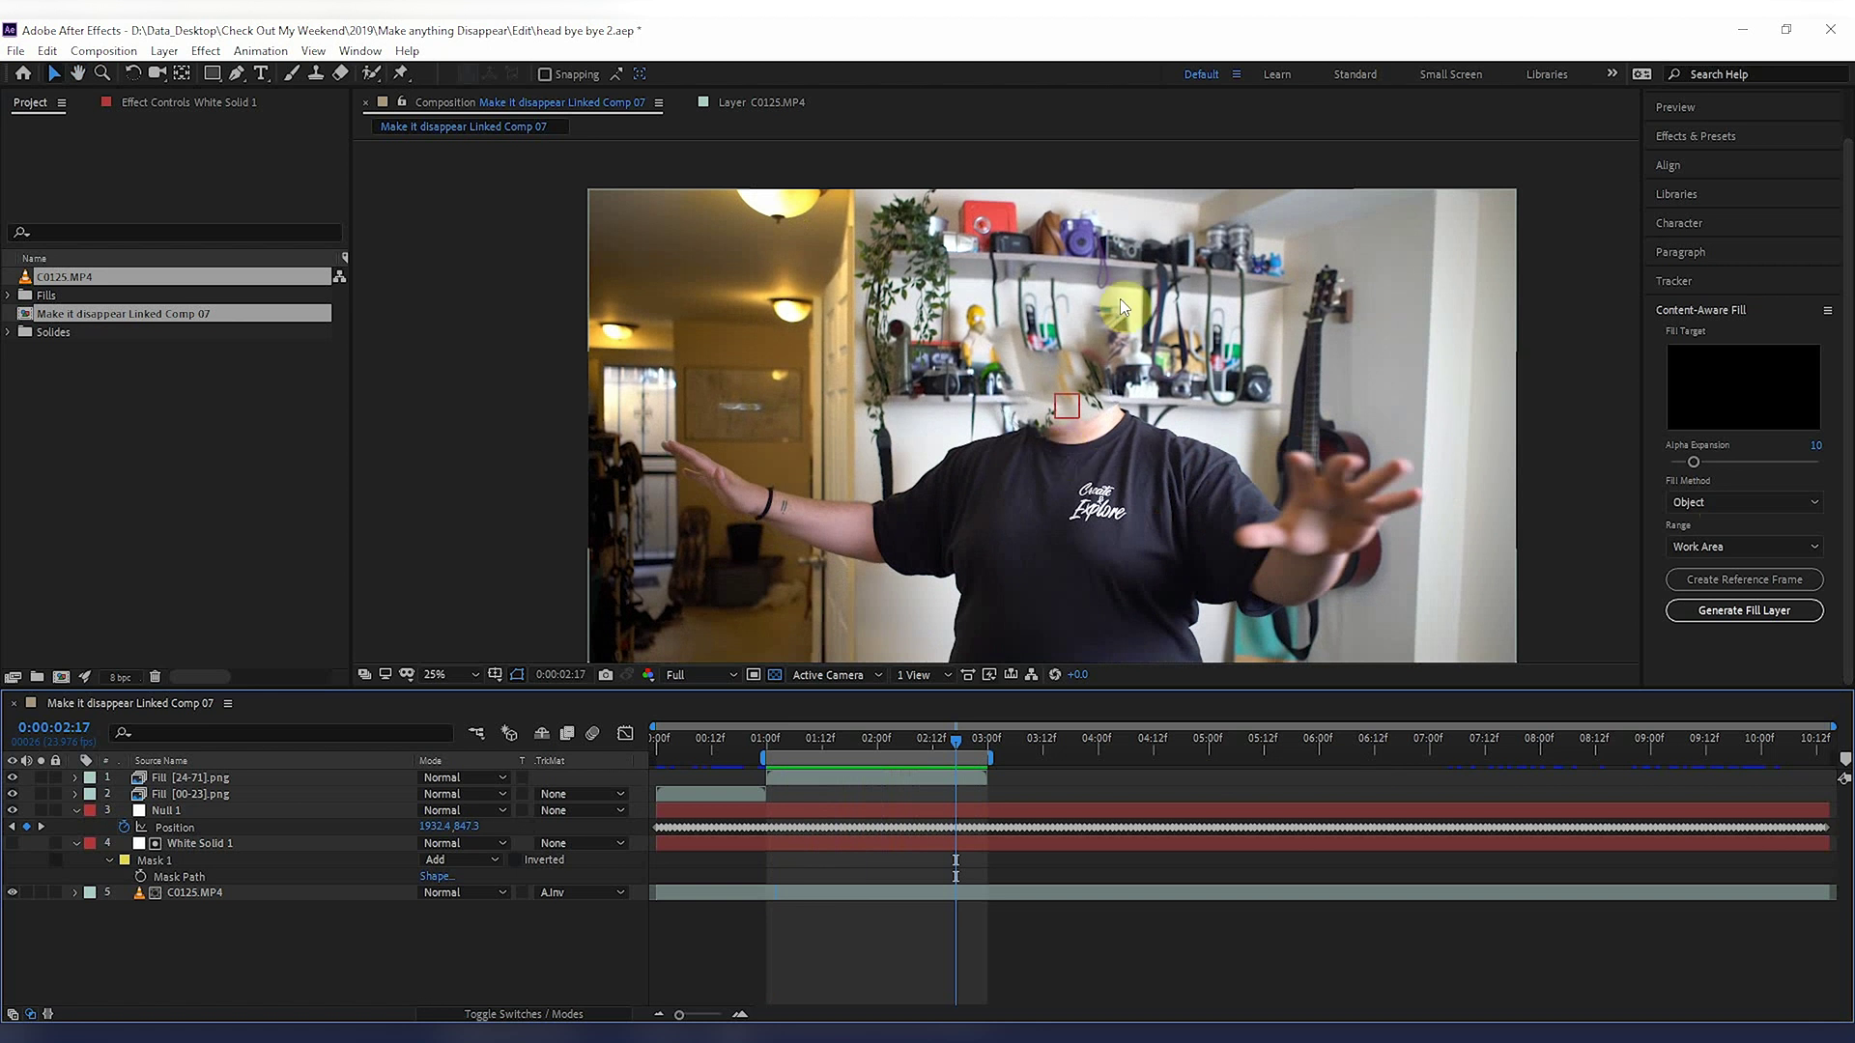